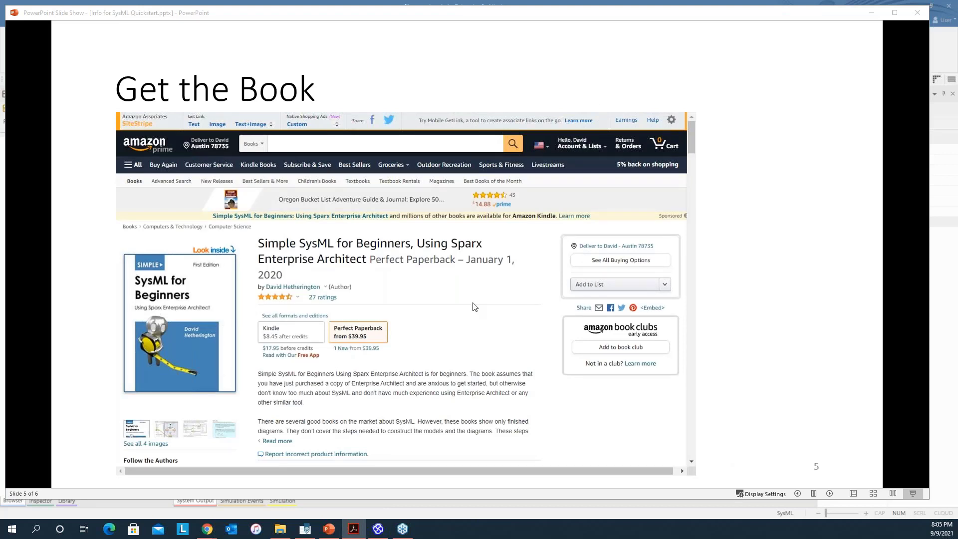
- Advance the presentation to the Questions slide, end the slide show and switch to Enterprise Architect
left_click(473, 306)
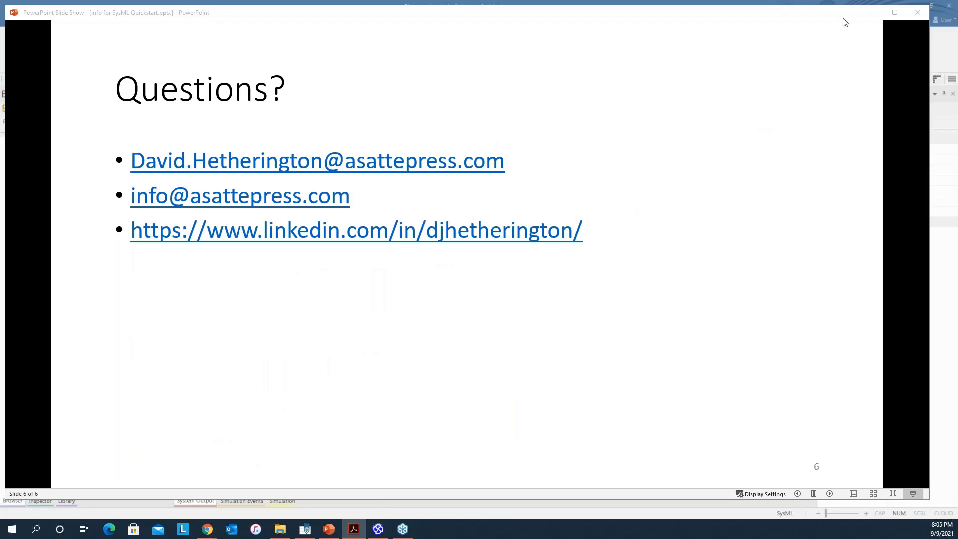
left_click_drag(846, 14, 791, 134)
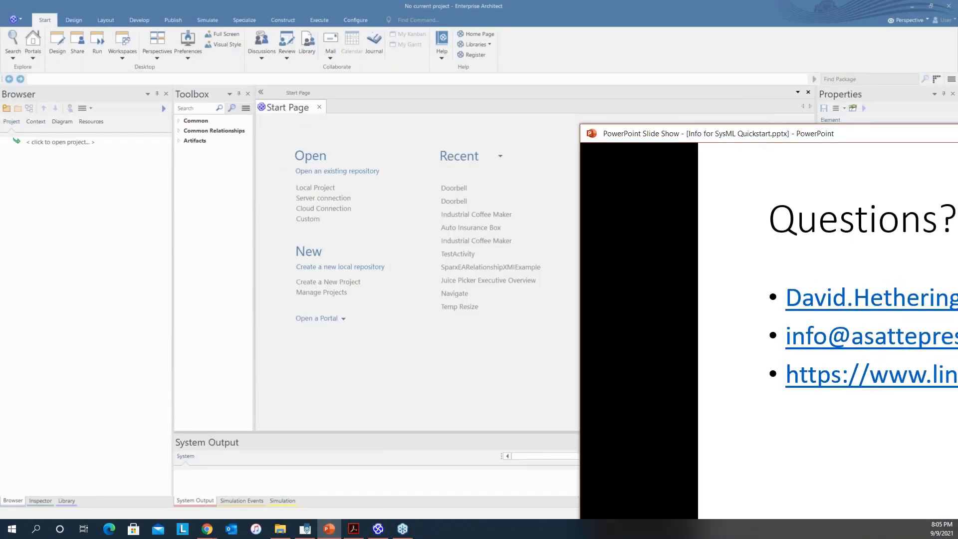
key("Escape")
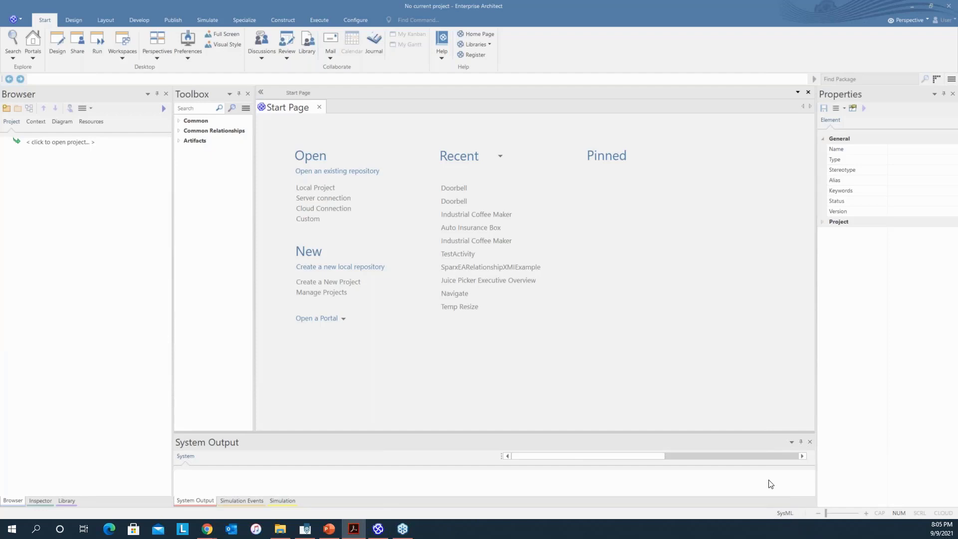
- Review the system visibility of the built-in perspective sets and leave the settings unchanged
left_click(158, 59)
left_click(165, 78)
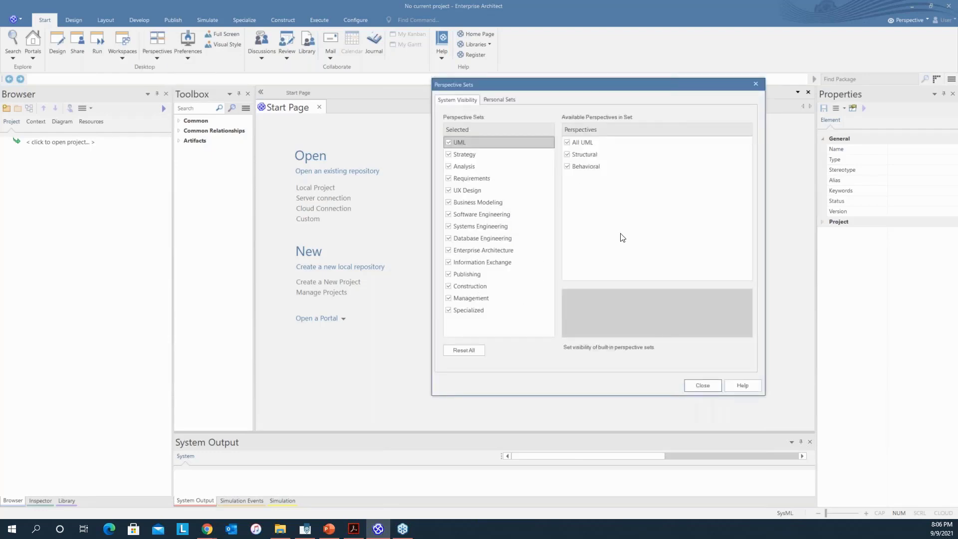
left_click(718, 385)
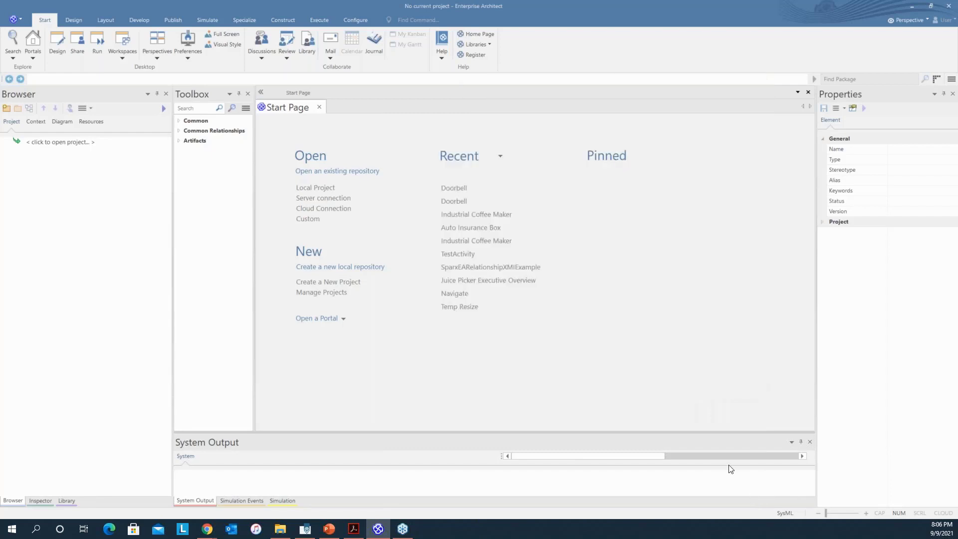
- Close the Start Page and create a new project named Doorbell in the Temp subfolder "2021 09-09 - EA Global Summit, SysML Quick Start 8PM"
left_click(320, 108)
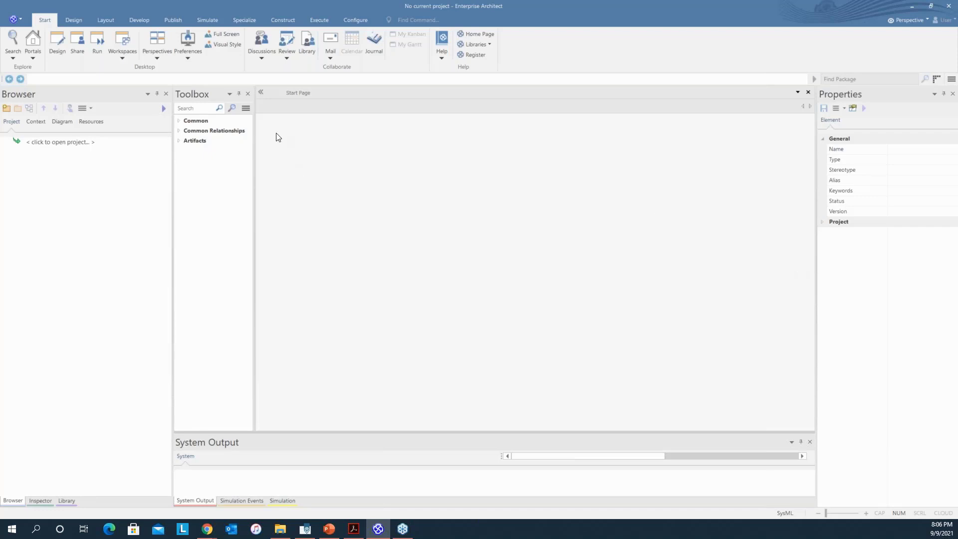
left_click(22, 20)
left_click(391, 281)
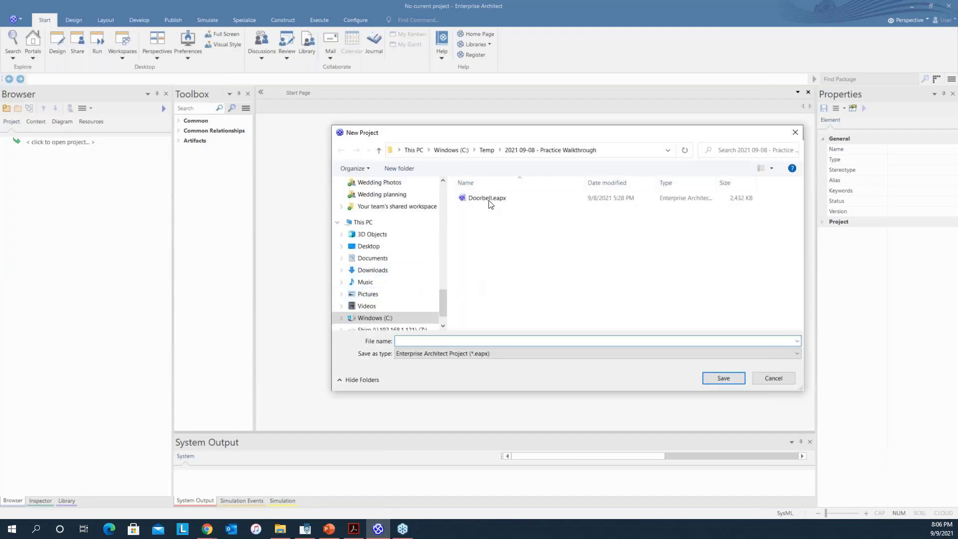
left_click(487, 150)
left_click(532, 209)
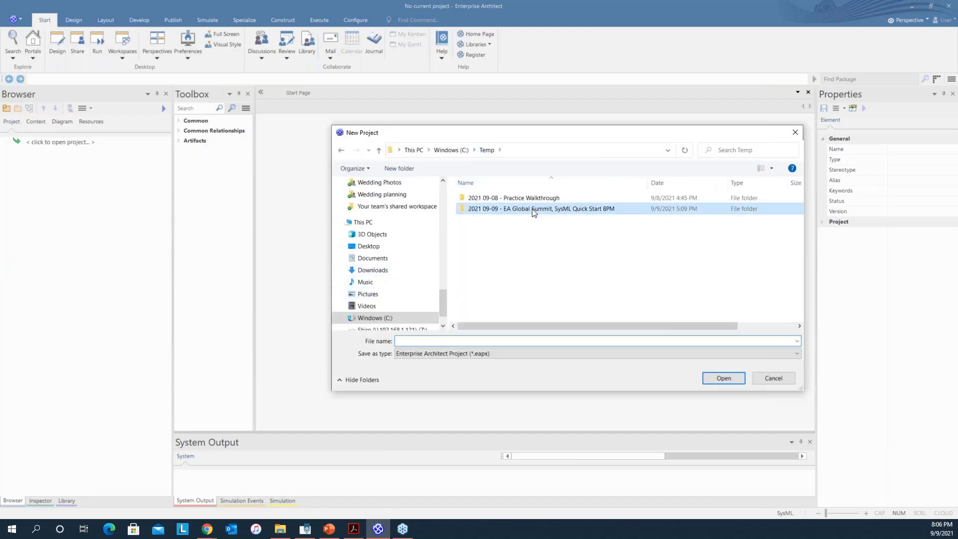
double_click(532, 209)
left_click(487, 341)
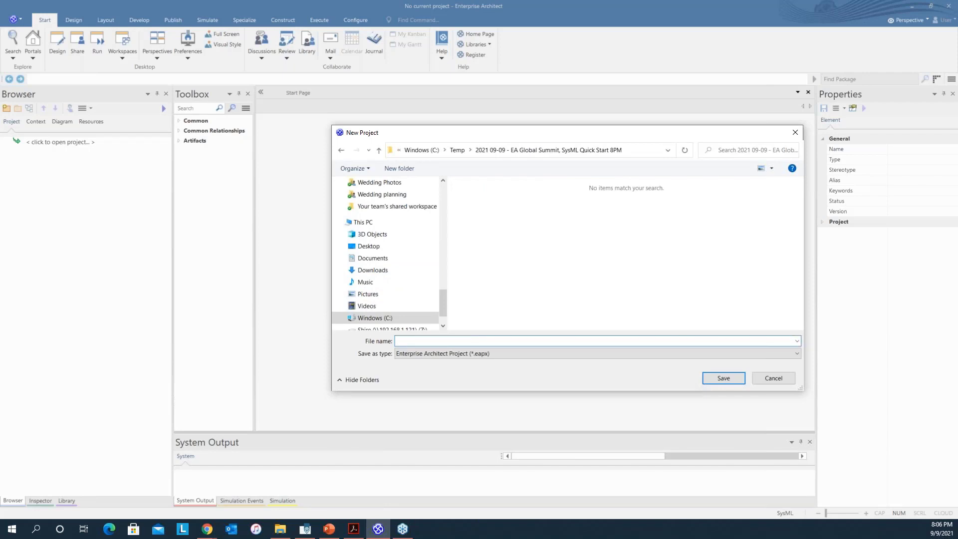
type("Doorbell")
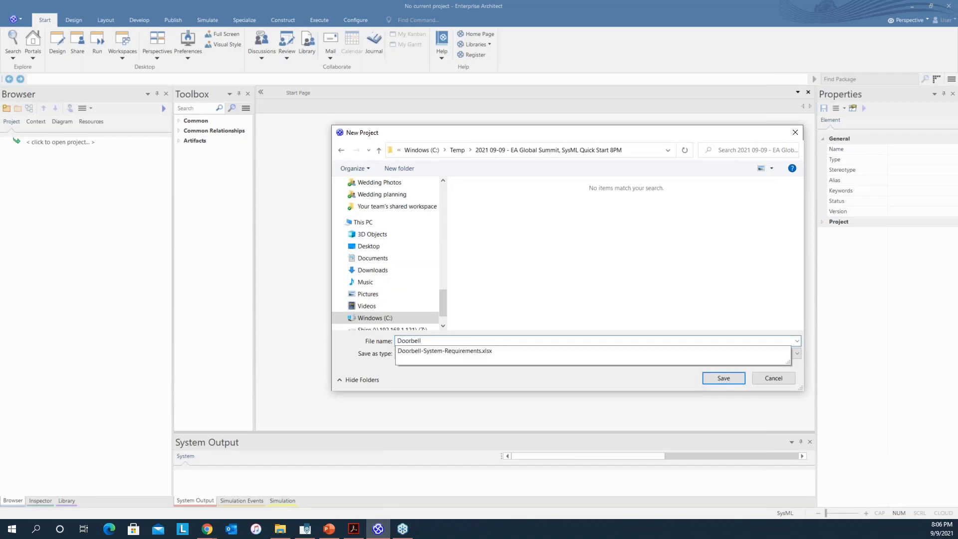
left_click(705, 379)
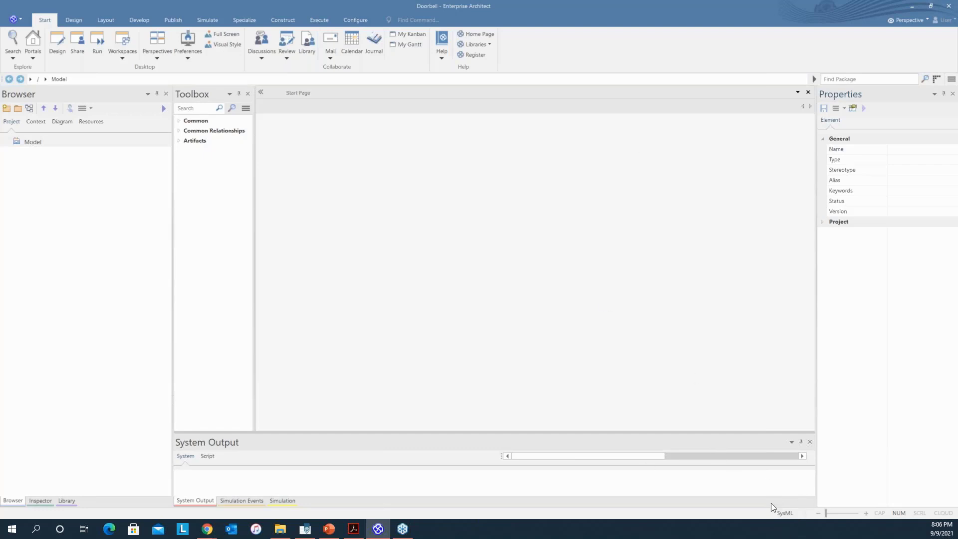
- Rename the project's root node as "Doorbell Model"
left_click(38, 140)
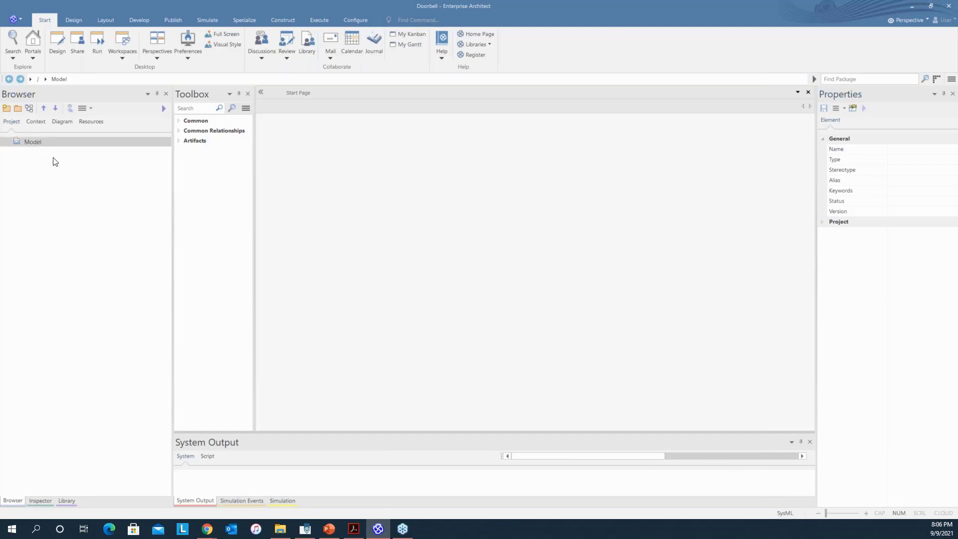
left_click(25, 144)
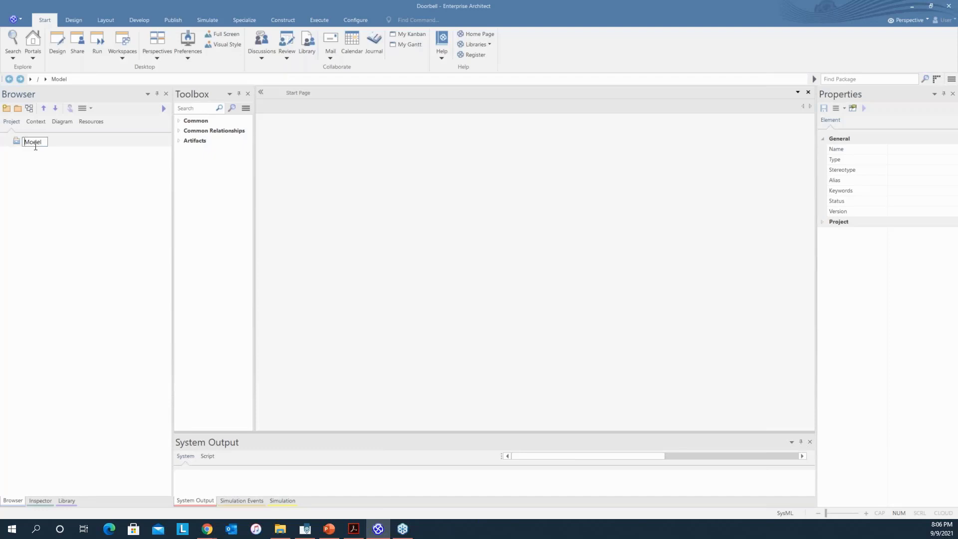
type("Doorbell")
key("Return")
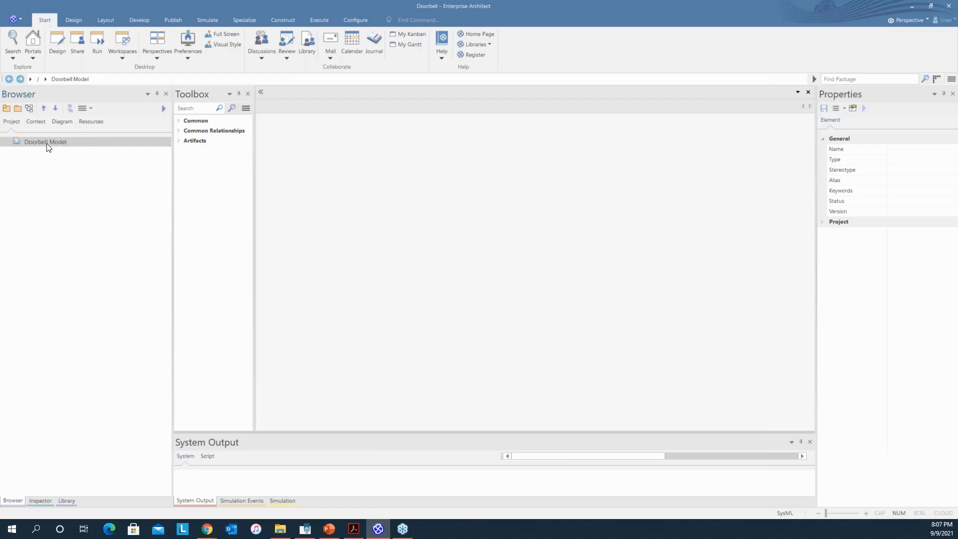
- Add a package named "Hardware Pkg" under Doorbell Model with the Package Only option
left_click(68, 20)
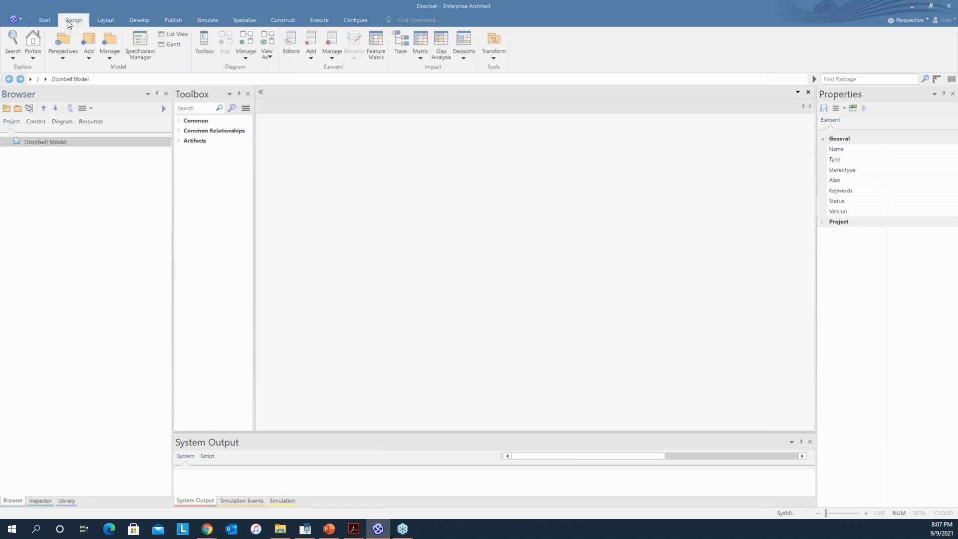
left_click(85, 58)
left_click(100, 80)
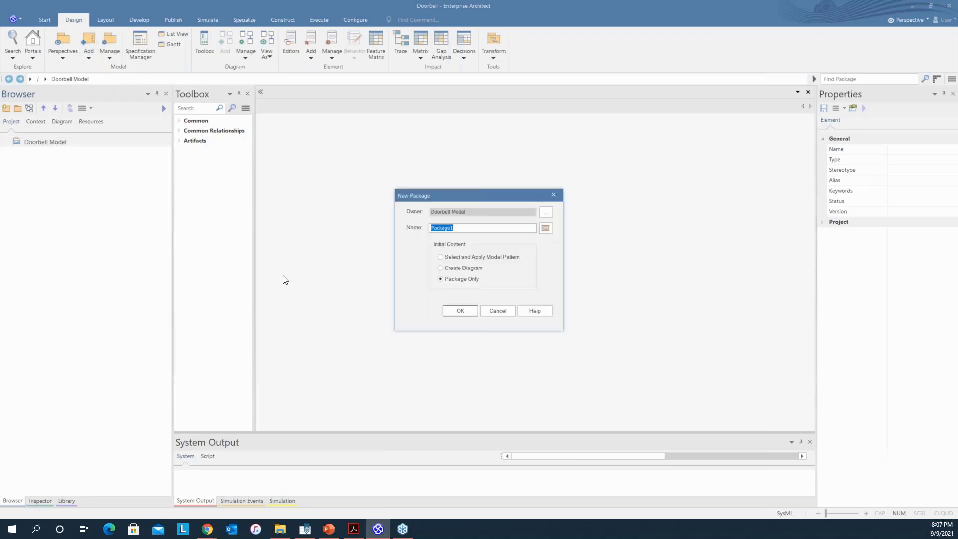
left_click_drag(459, 229, 414, 225)
type("Hardware Pkg")
left_click(459, 309)
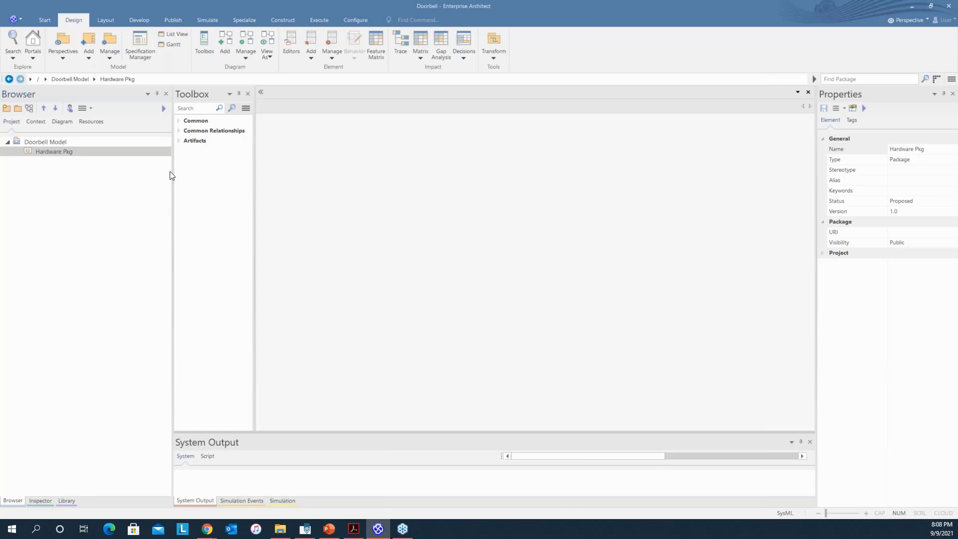
- Create a SysML 1.5 BlockDefinition diagram named "Doorbell System Context" in Hardware Pkg
right_click(60, 156)
mouse_move(64, 159)
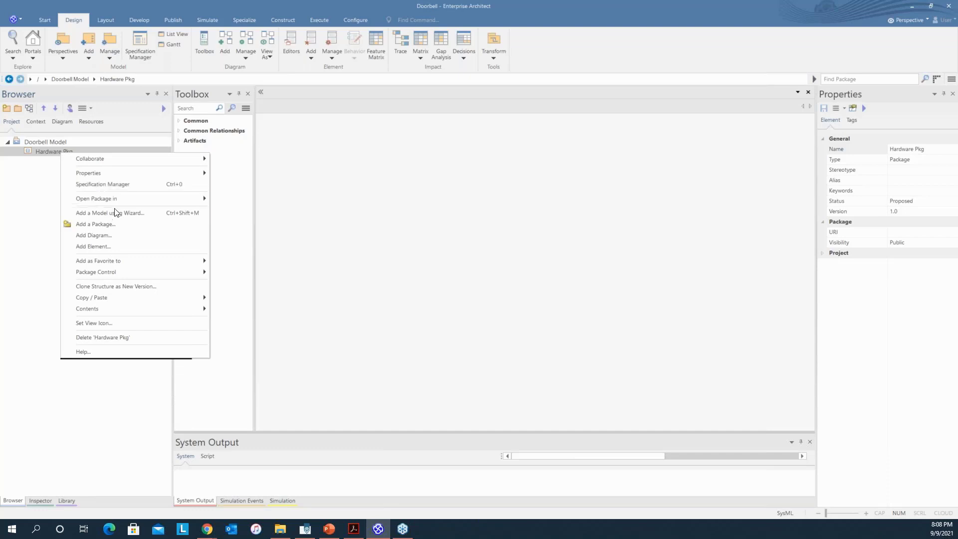
left_click(124, 234)
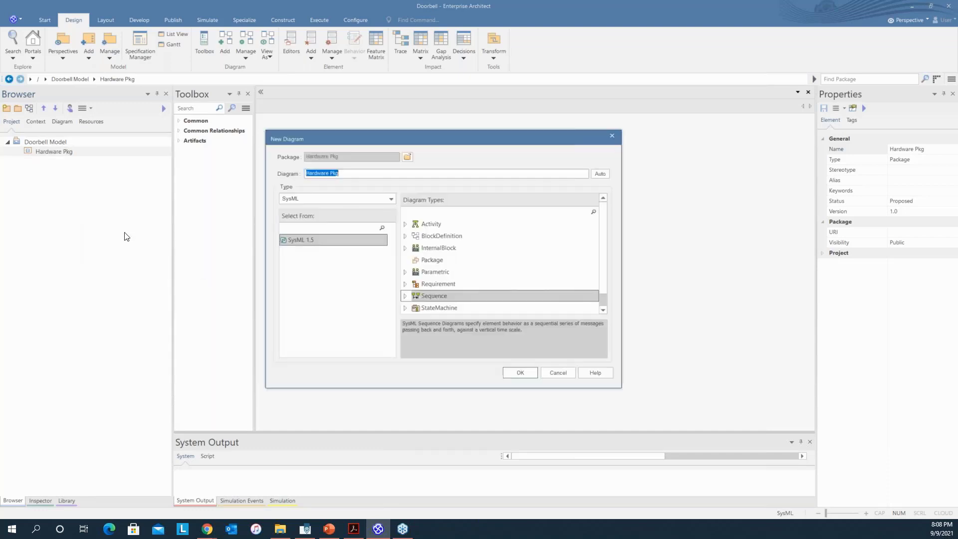
left_click(447, 238)
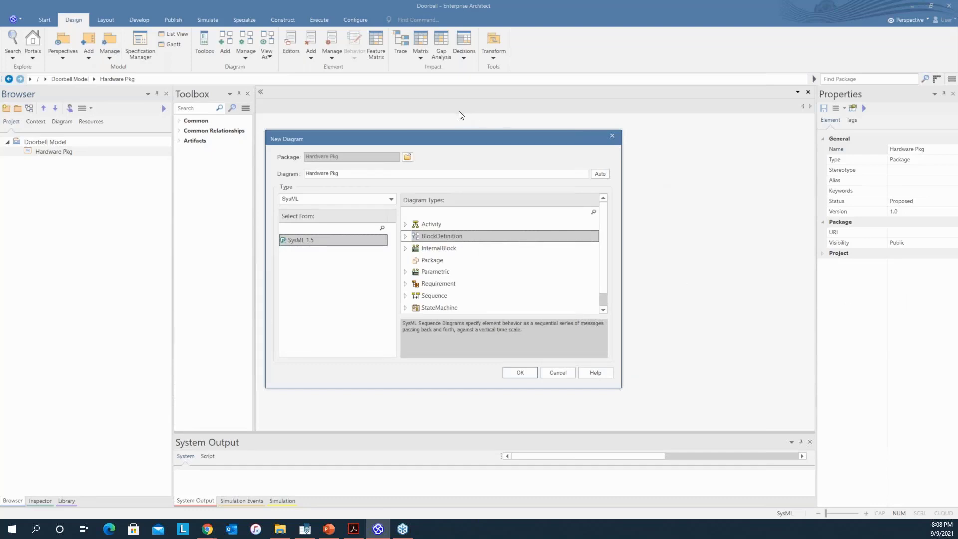
left_click_drag(354, 171, 280, 162)
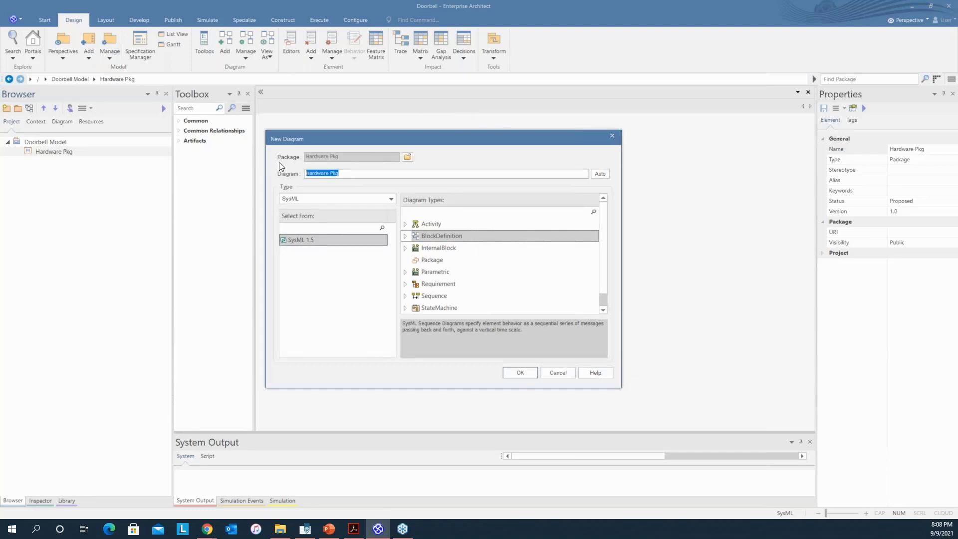
type("Doorbell System Context")
left_click(531, 373)
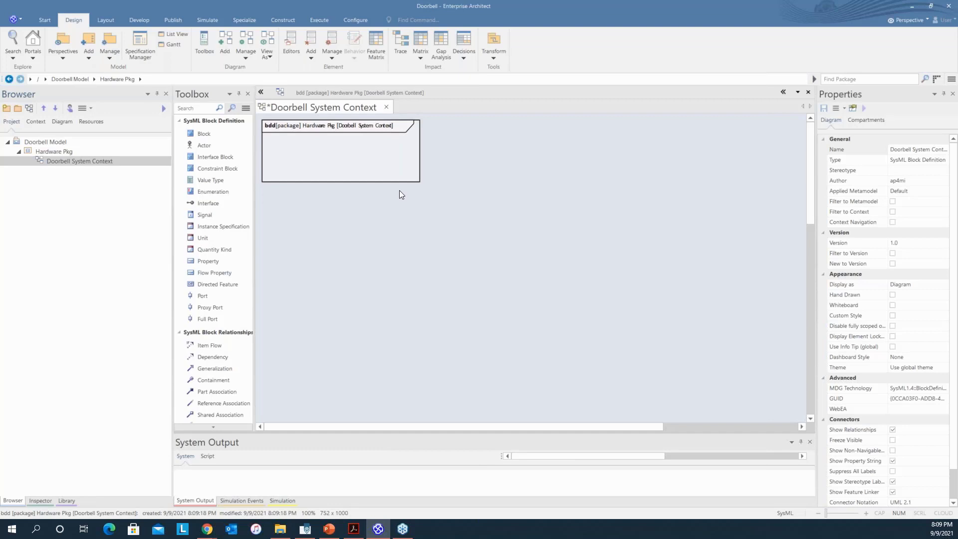
- Add a block named "Doorbell System" to the diagram and shift it slightly toward the frame's upper edge
scroll(399, 190, "up", 4)
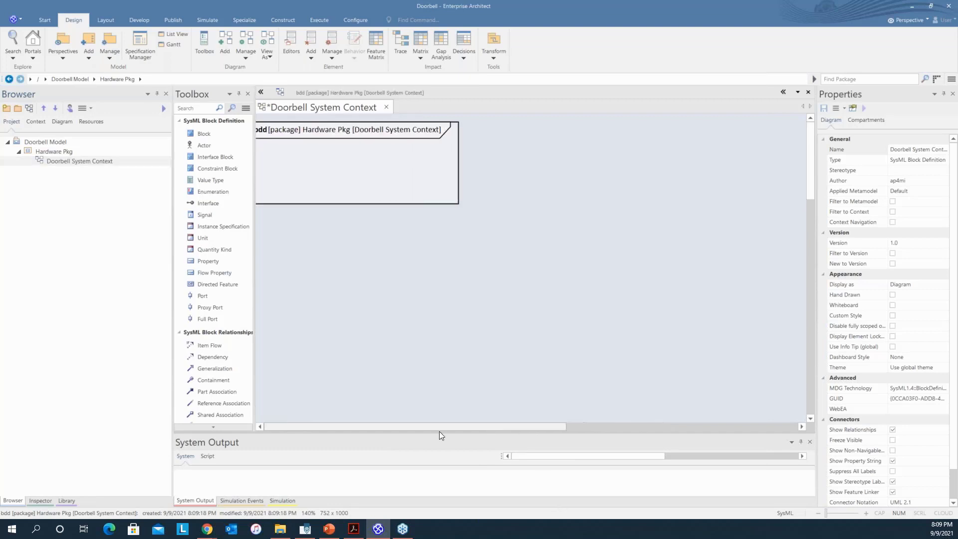
left_click_drag(439, 431, 430, 428)
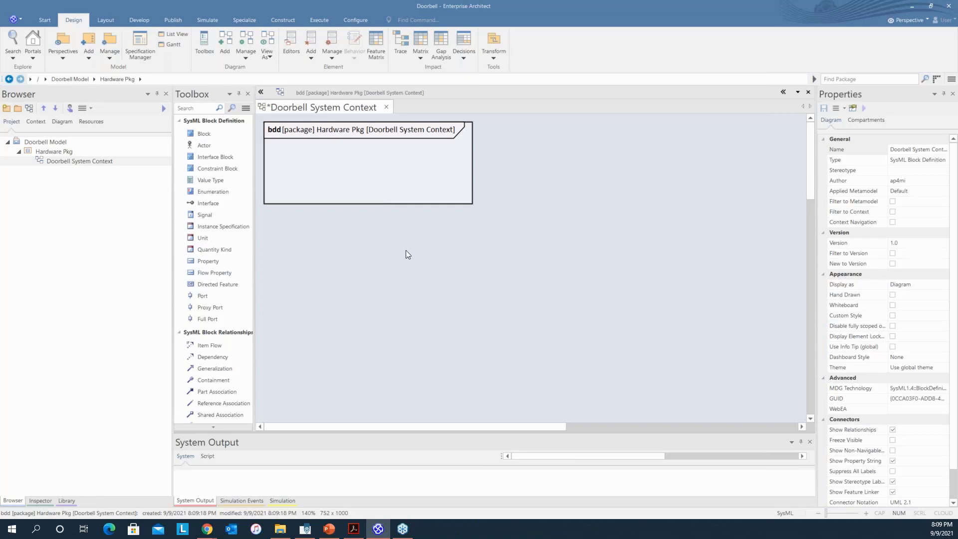
left_click(203, 133)
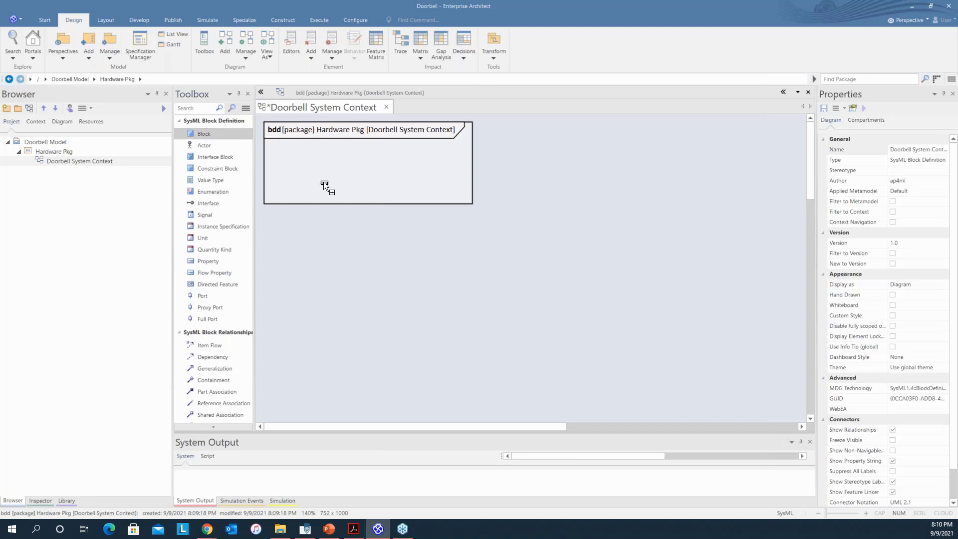
left_click(368, 173)
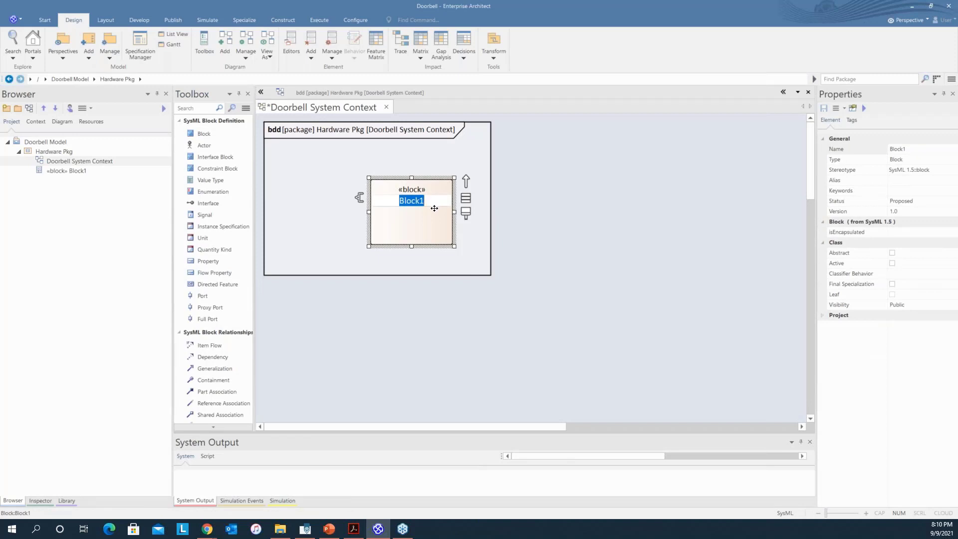
type("Door")
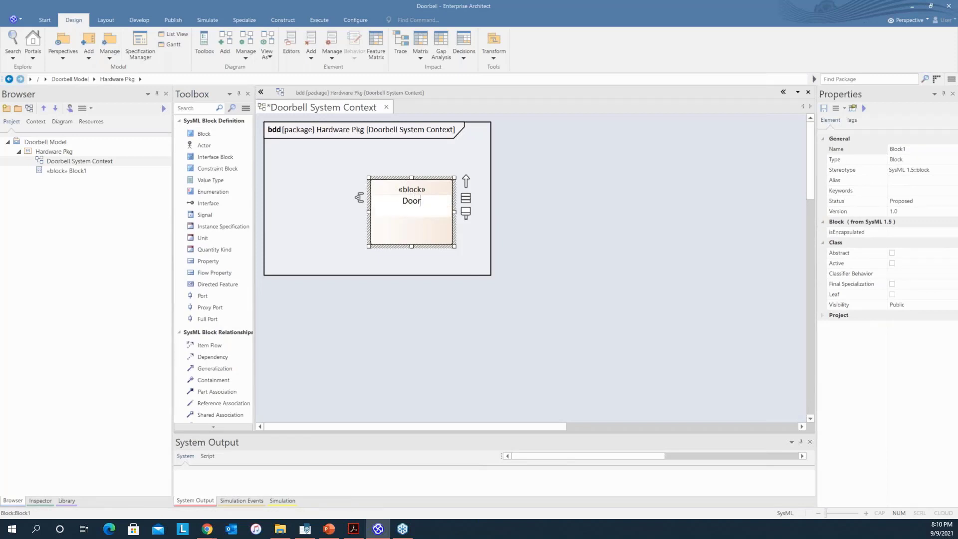
type("bell System")
left_click(554, 226)
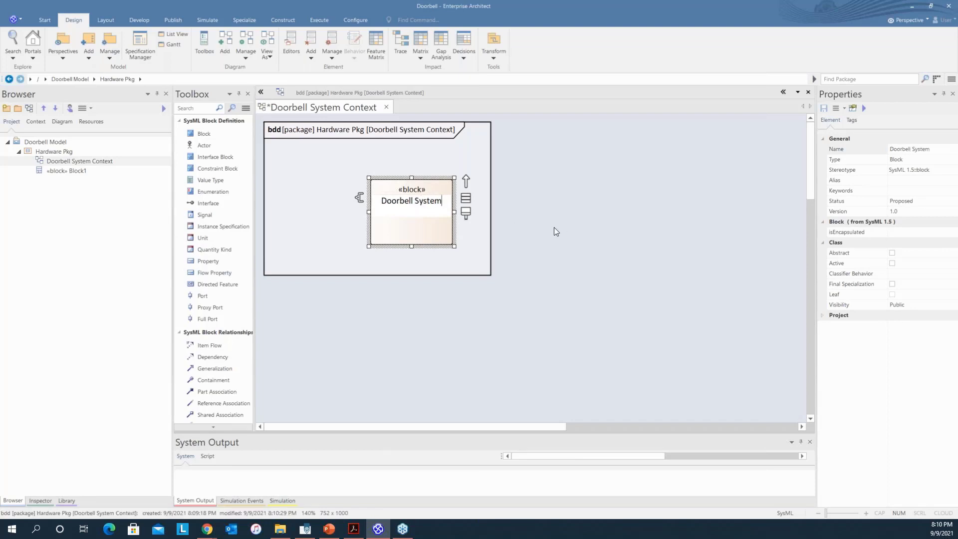
left_click_drag(428, 207, 415, 174)
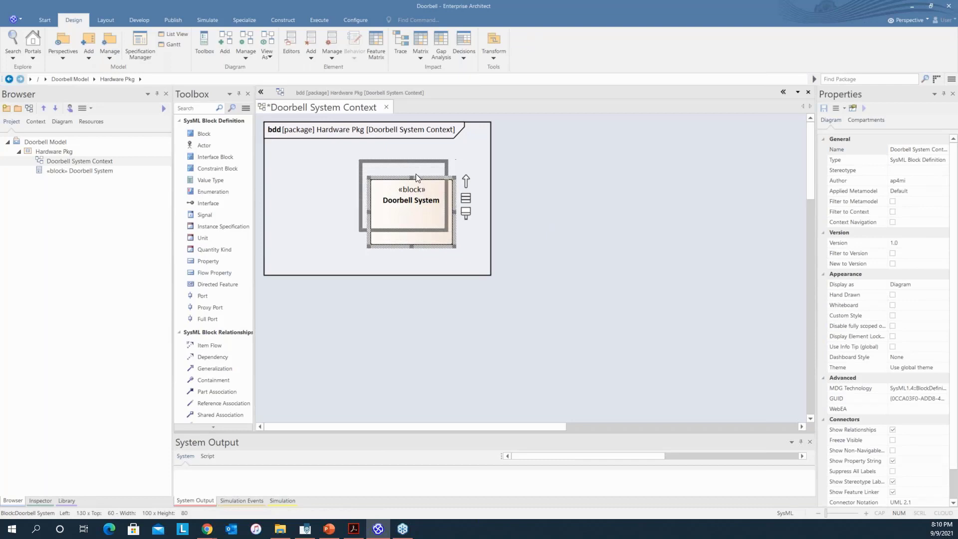
left_click(503, 284)
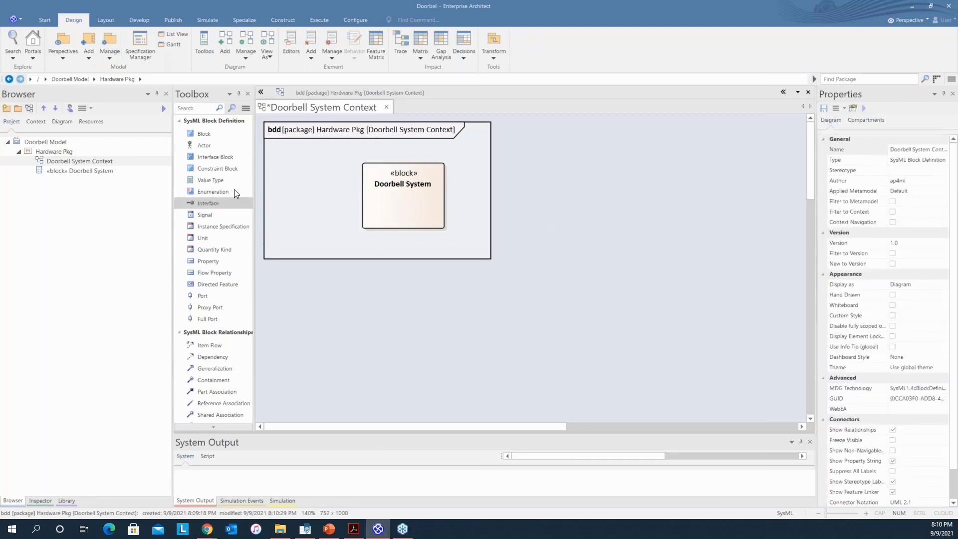
- Add a block named "Doorbell Button Unit" below and to the left of the Doorbell System block
left_click(198, 133)
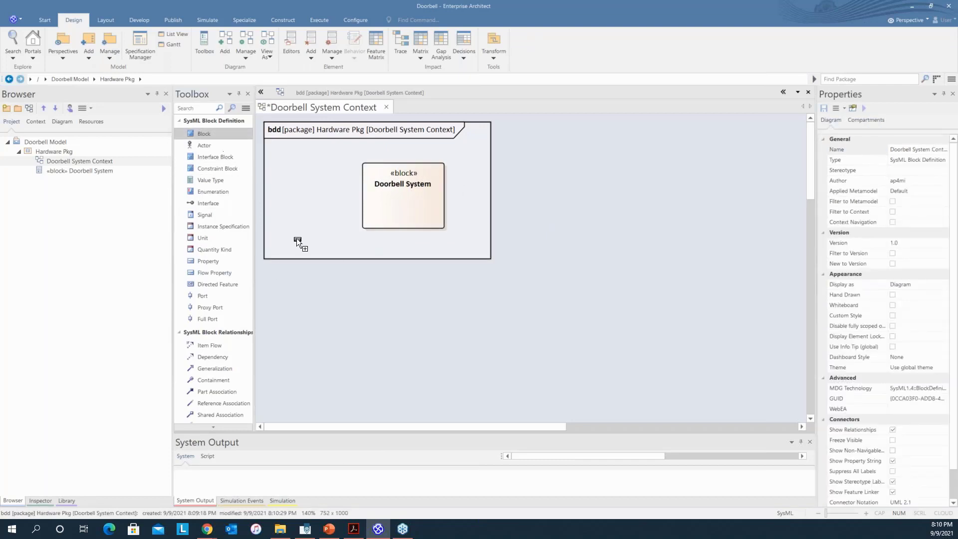
left_click(301, 250)
key("Return")
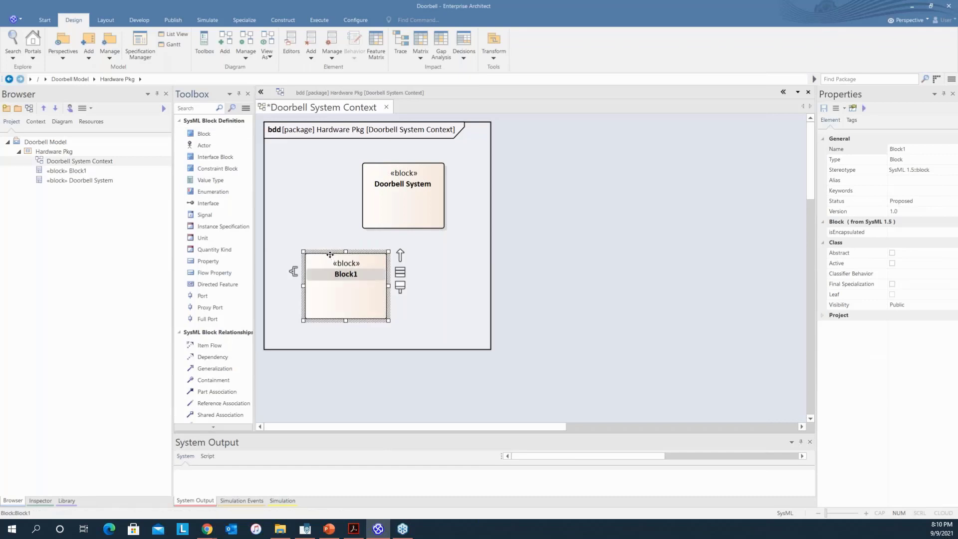
left_click_drag(365, 295, 357, 311)
left_click(342, 291)
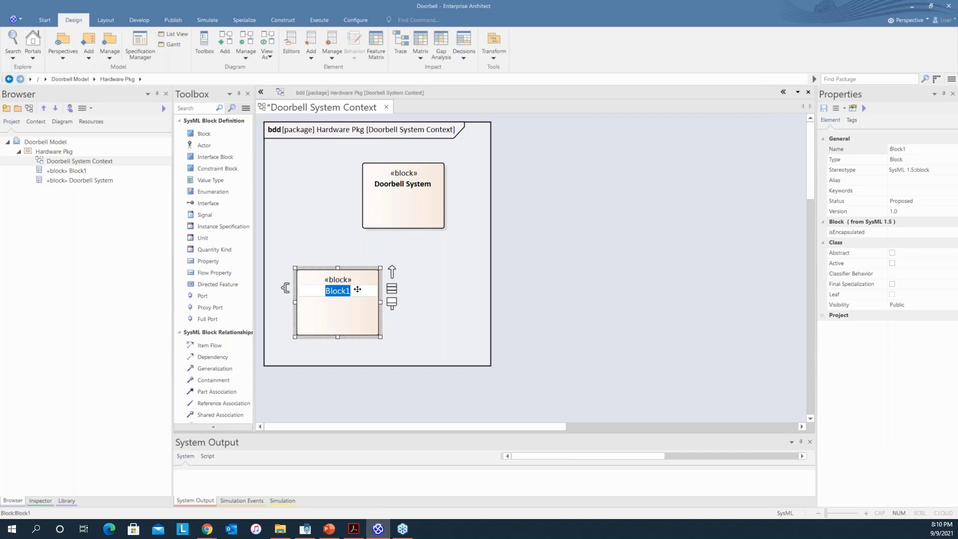
scroll(523, 415, "down", 3)
type("Doorbell Bu")
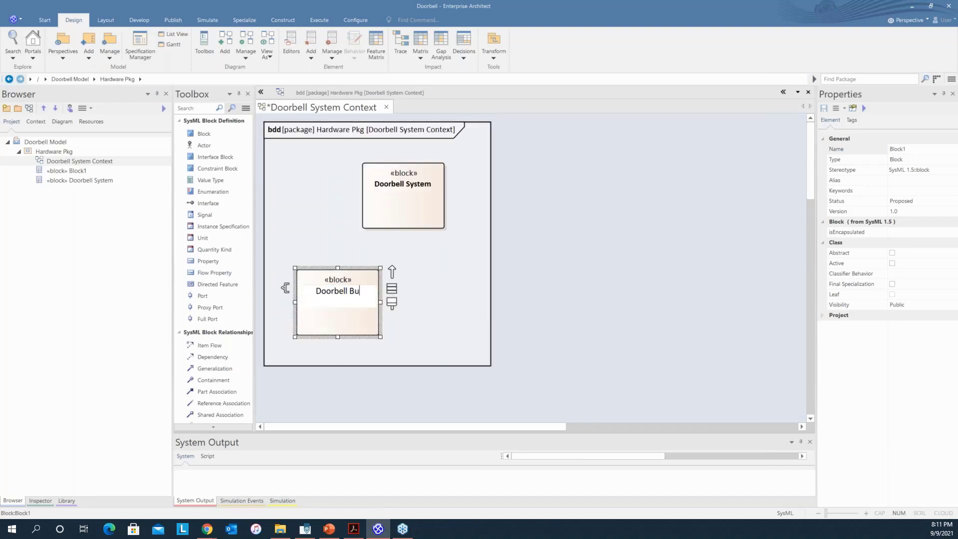
type("tton Unit")
key("Return")
left_click(591, 322)
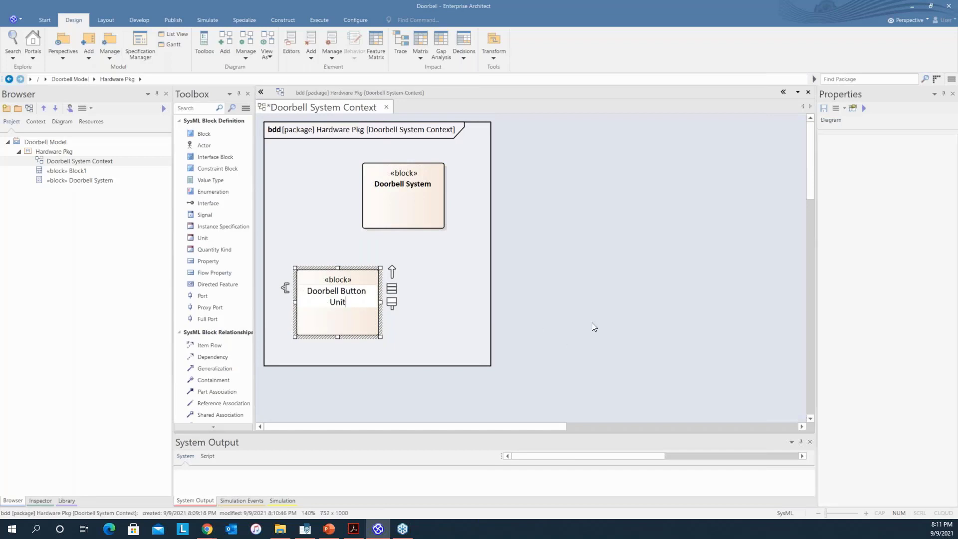
- Add a block named "Chime Unit" to the right of Doorbell Button Unit, and centre the Doorbell System block above the two
left_click(460, 295)
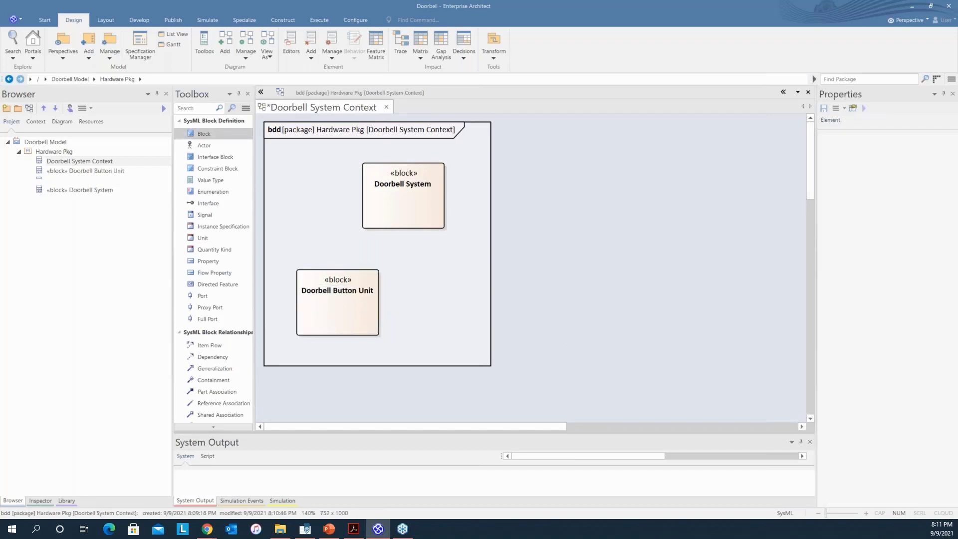
left_click_drag(475, 295, 505, 267)
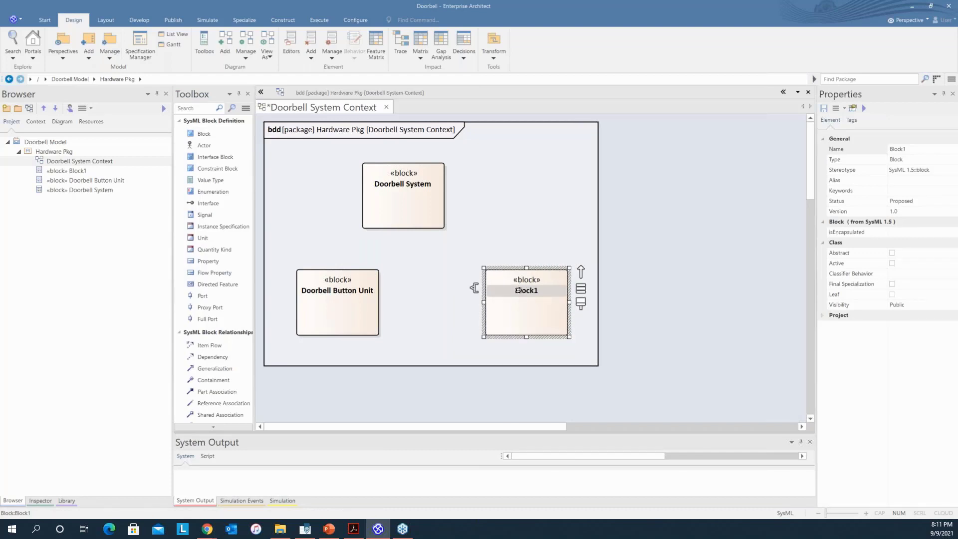
left_click(522, 290)
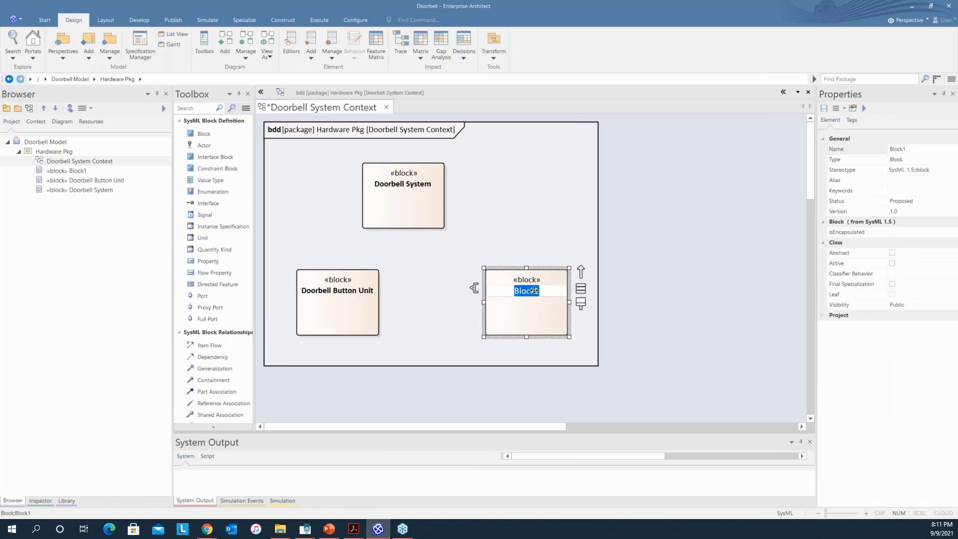
type("Chim")
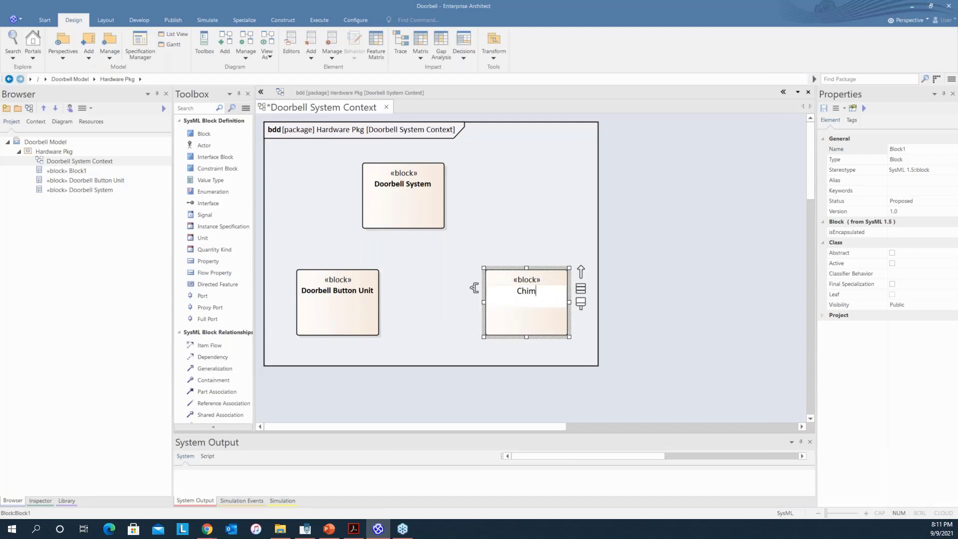
type("e Unit")
left_click(669, 348)
left_click_drag(422, 199, 455, 190)
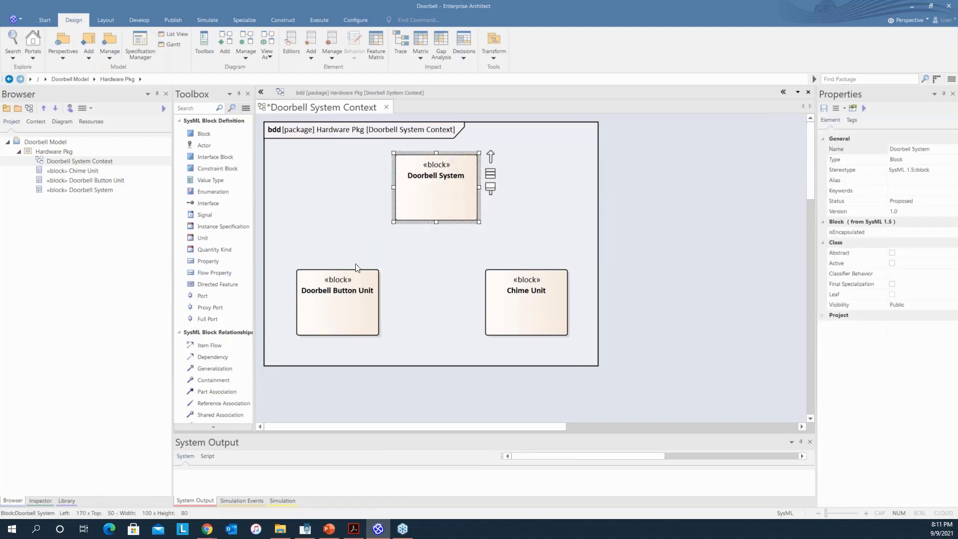
left_click(636, 275)
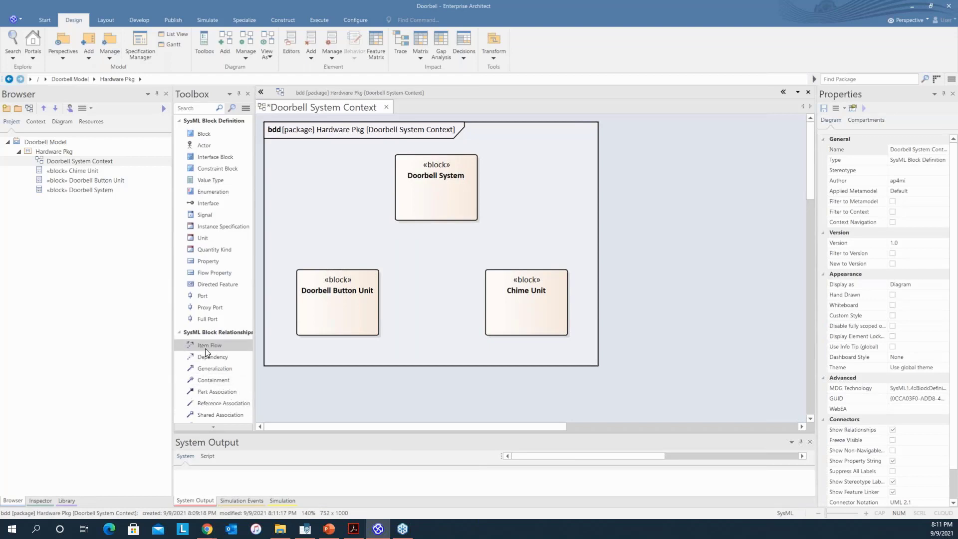
- Connect Doorbell Button Unit and Chime Unit to the Doorbell System block as its parts with Part Association relationships
left_click(213, 392)
left_click_drag(353, 277, 399, 188)
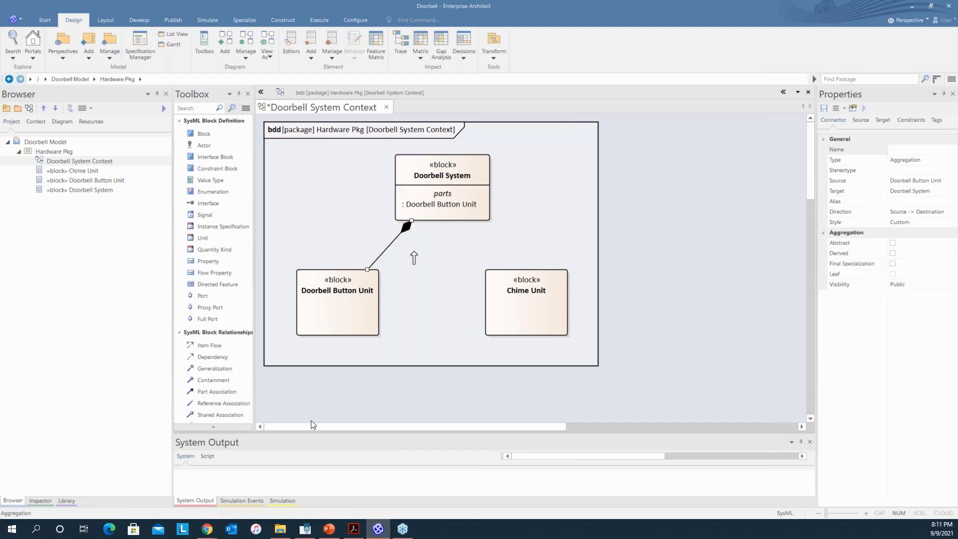
left_click(235, 394)
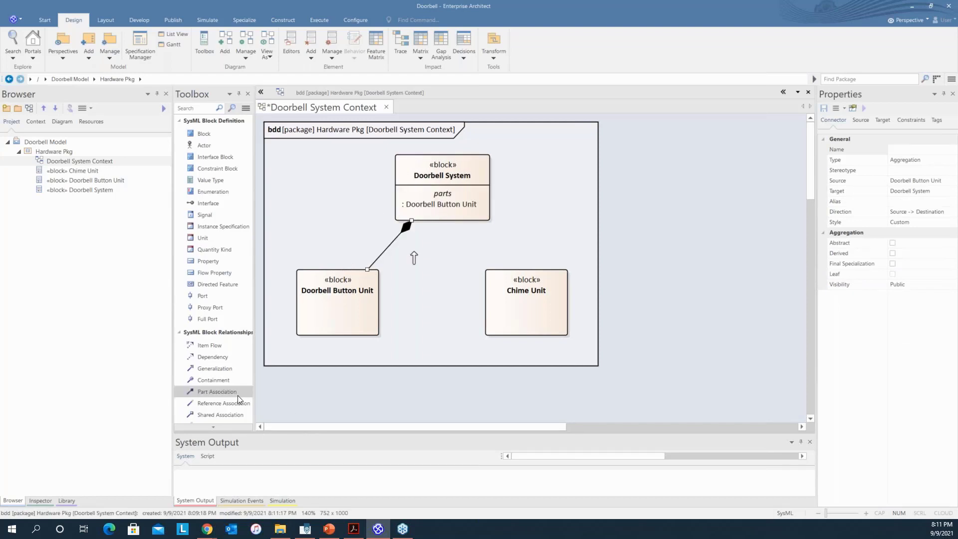
left_click_drag(503, 277, 472, 222)
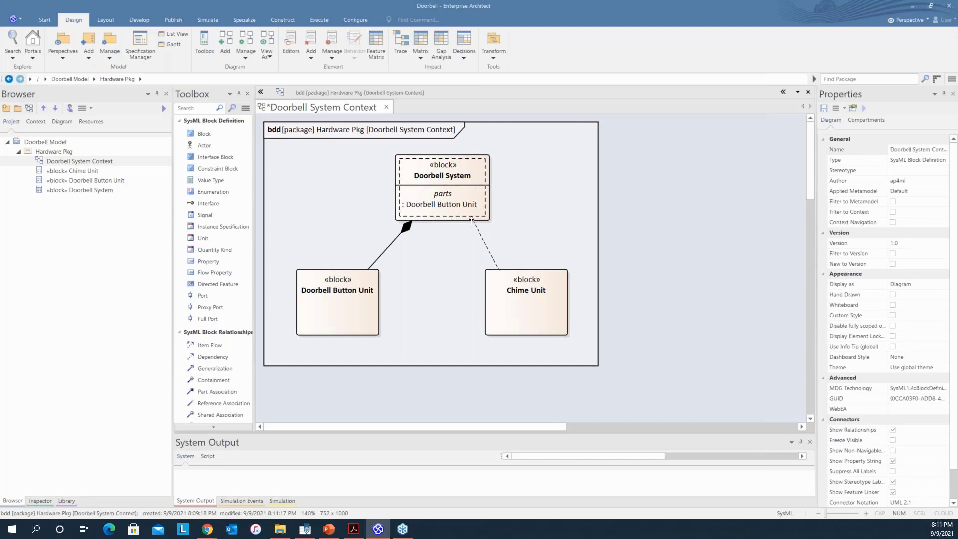
- Shift the Doorbell System block slightly to the left to re-centre it above its two part blocks
left_click(441, 161)
left_click_drag(441, 161, 424, 161)
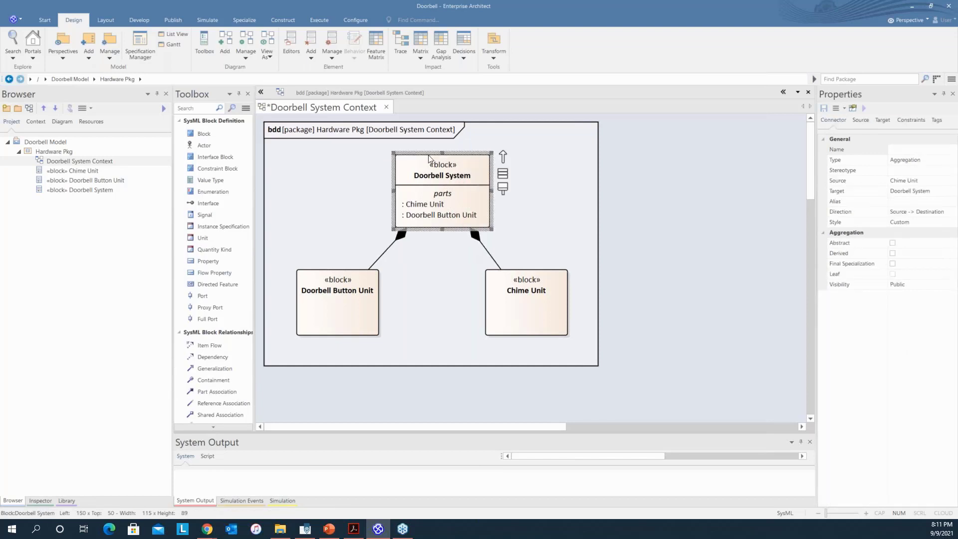
left_click(407, 334)
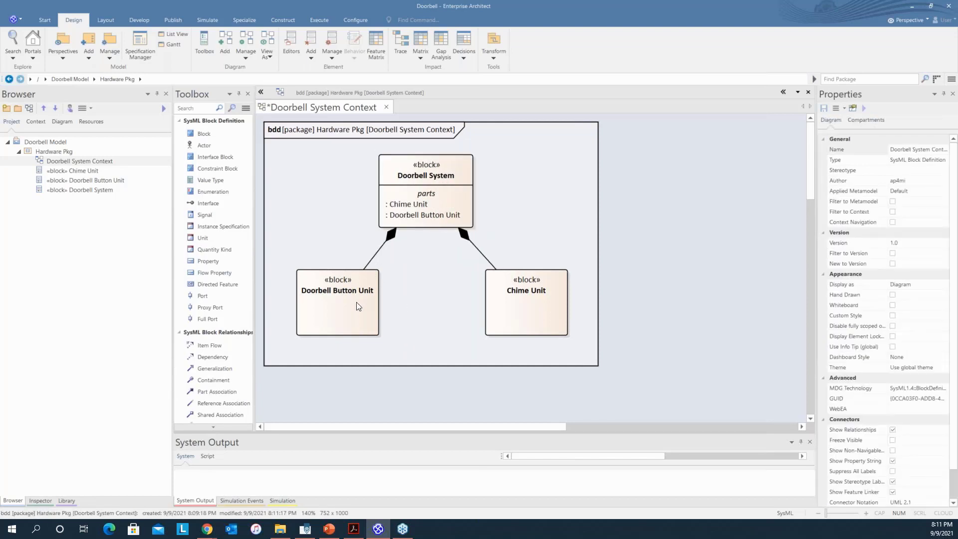
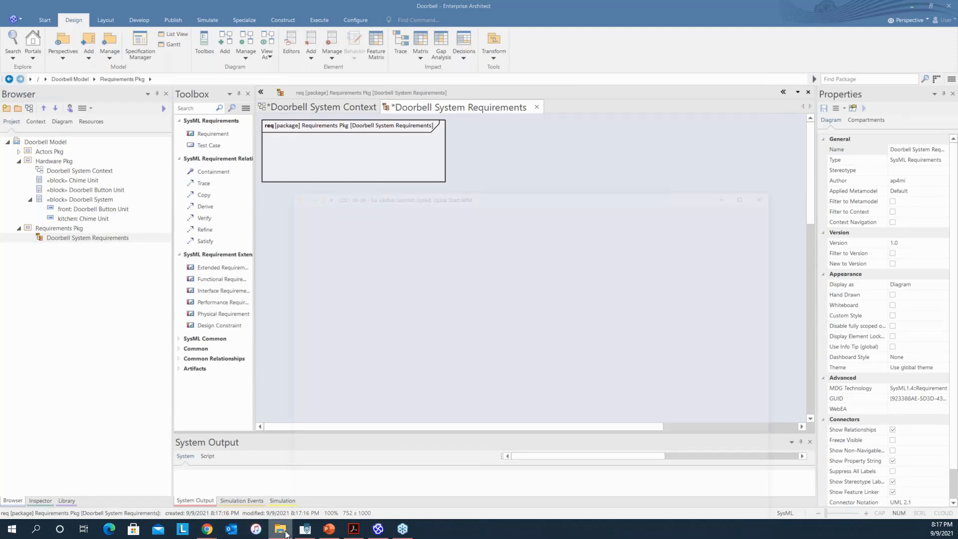
- Open Doorbell-System-Requirements.xlsx from the project folder in Excel and enlarge the view to review the listed requirements
left_click(285, 534)
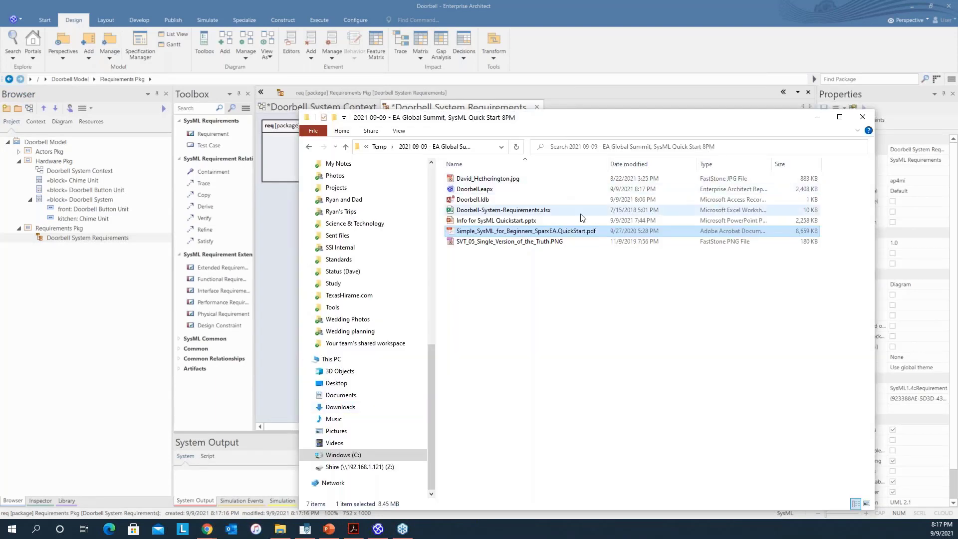
double_click(532, 210)
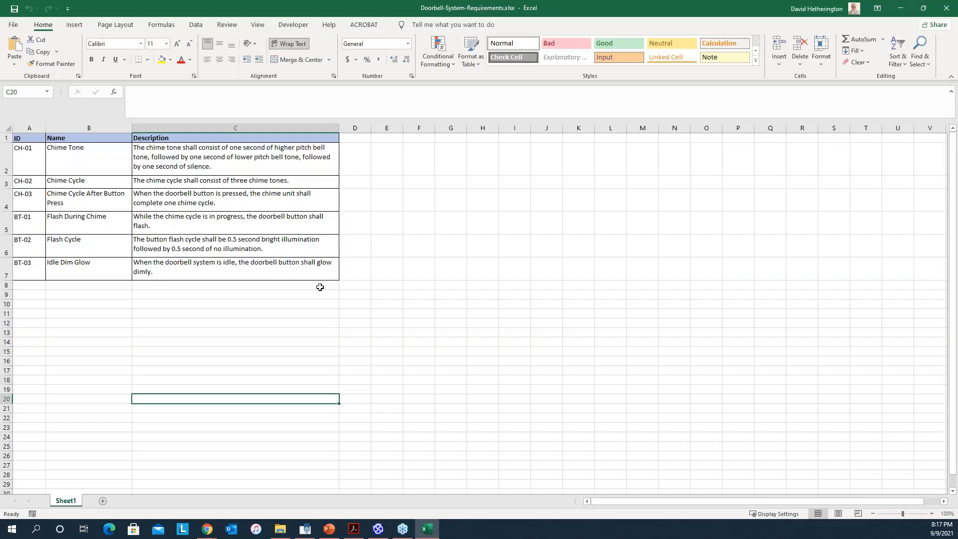
scroll(336, 295, "up", 5)
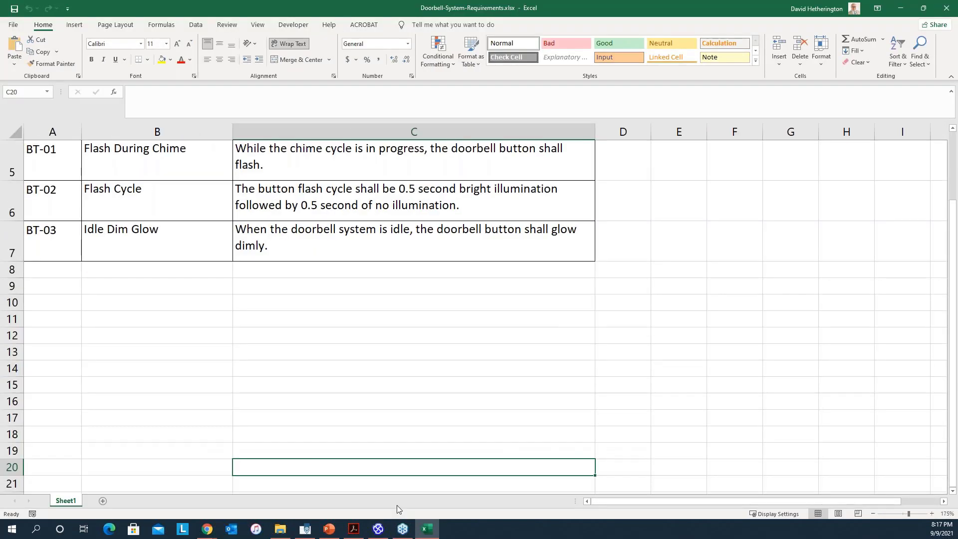
scroll(353, 388, "up", 2)
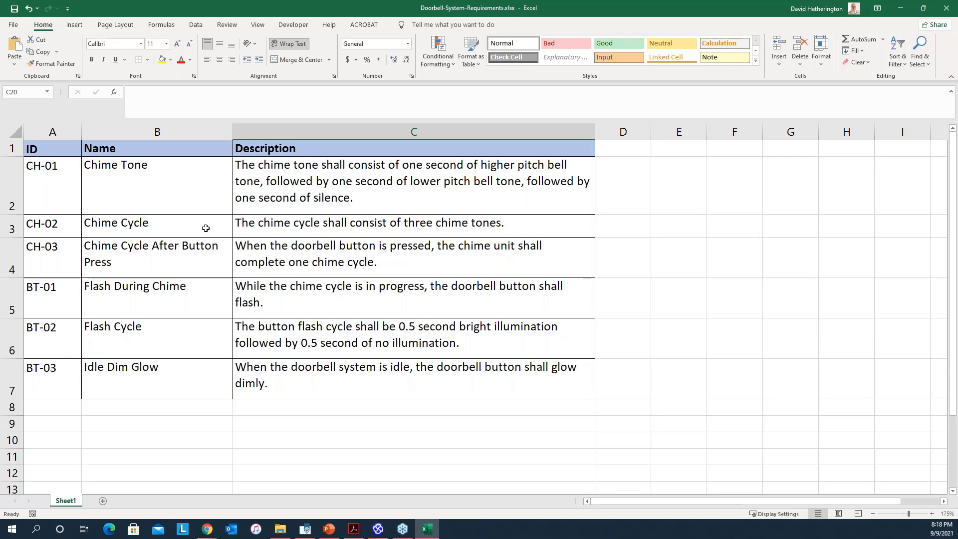
- Switch to Enterprise Architect, add a requirement to the Doorbell System Requirements diagram, and name it "Chime Tone" as copied from the Excel sheet
left_click(378, 530)
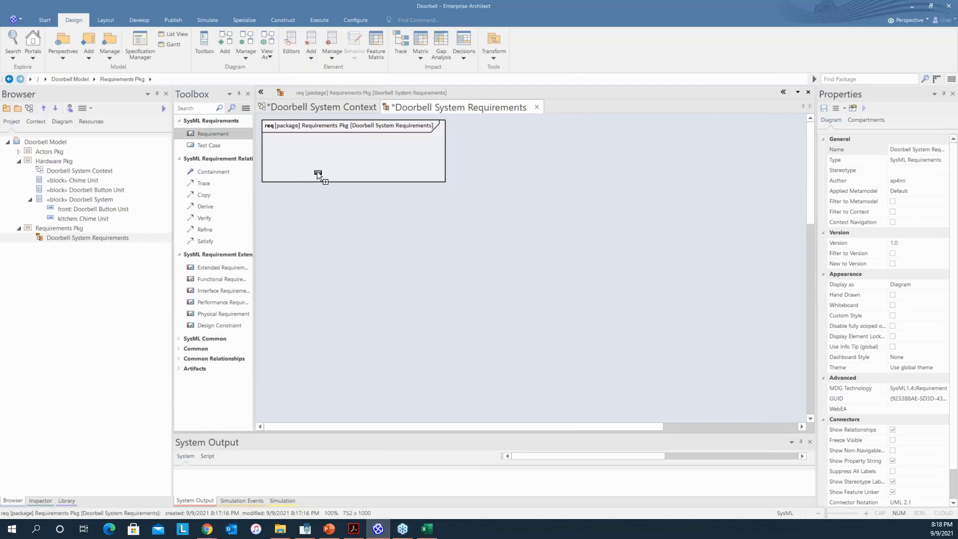
left_click_drag(317, 173, 318, 170)
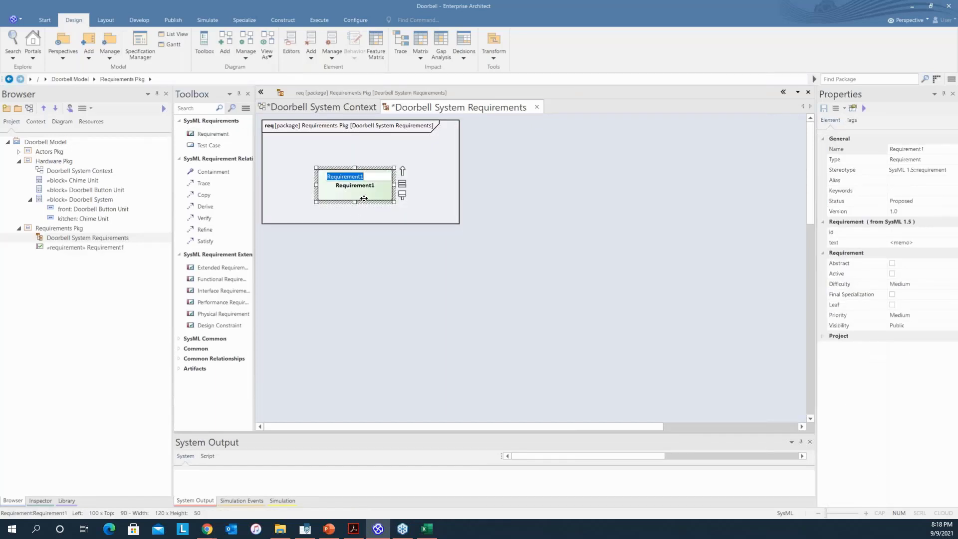
left_click(425, 528)
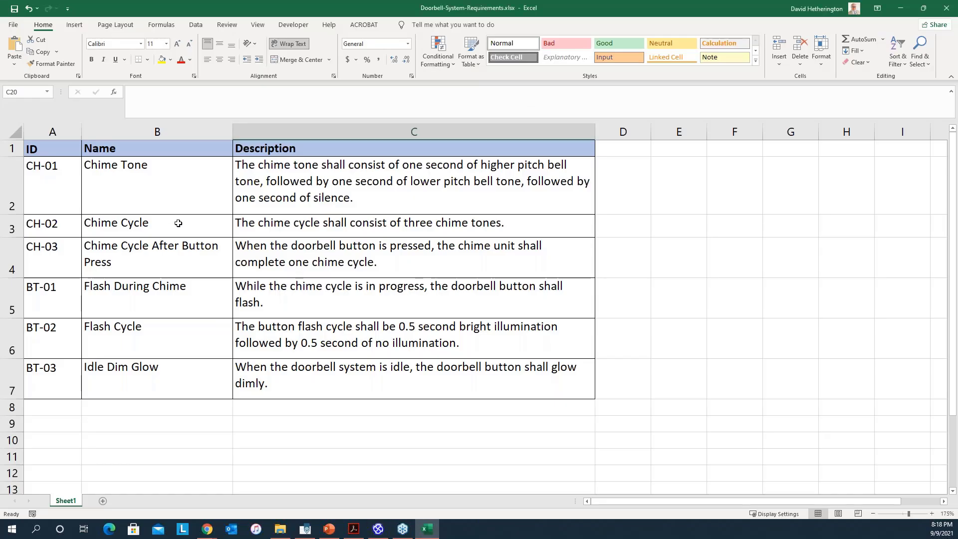
left_click(161, 179)
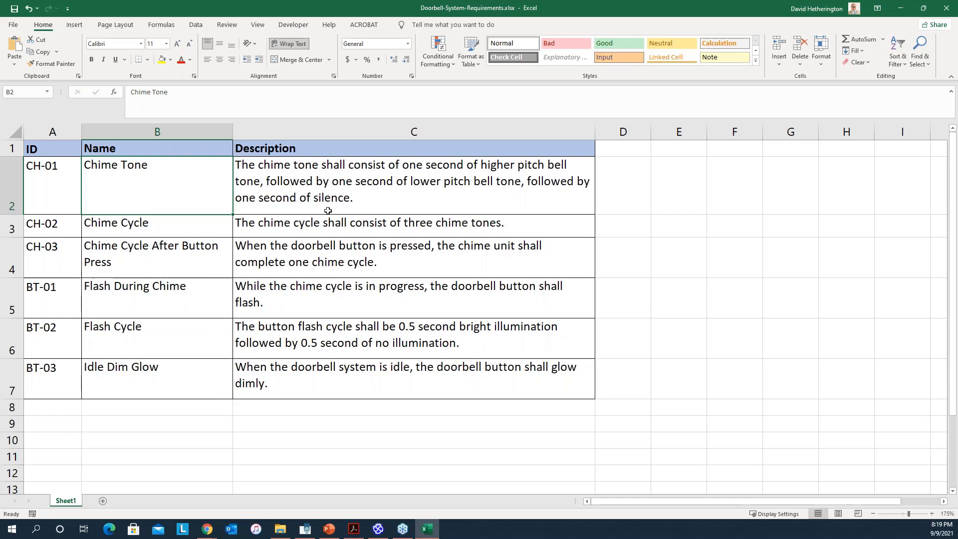
left_click(378, 528)
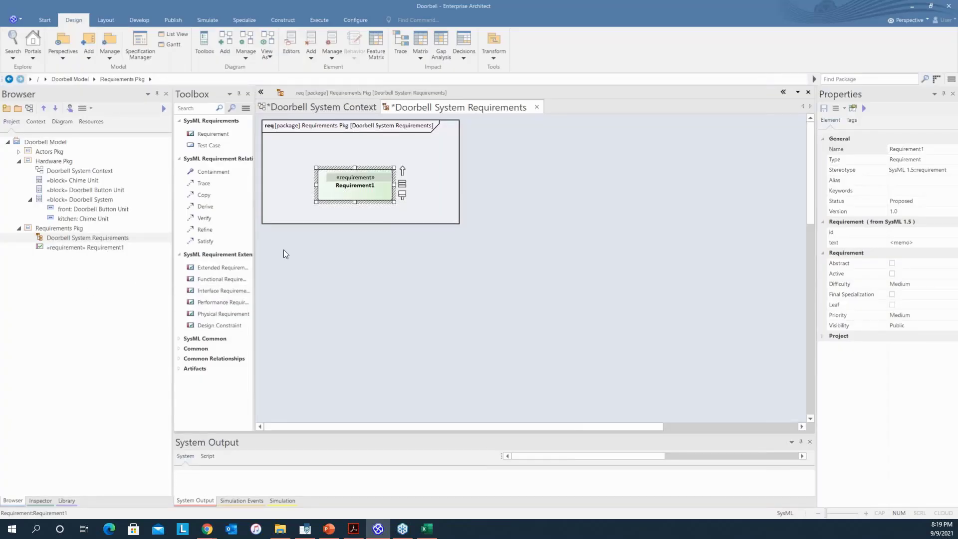
left_click(362, 171)
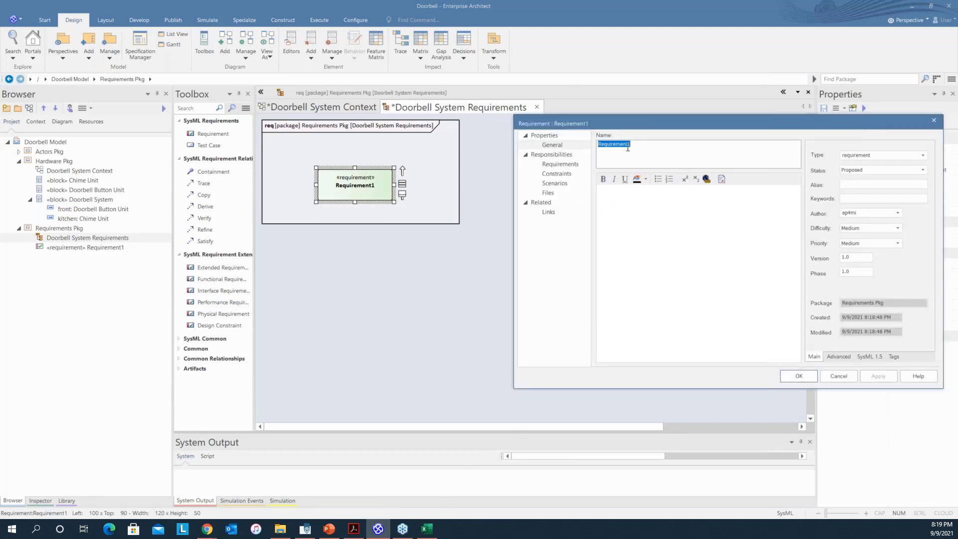
left_click(426, 529)
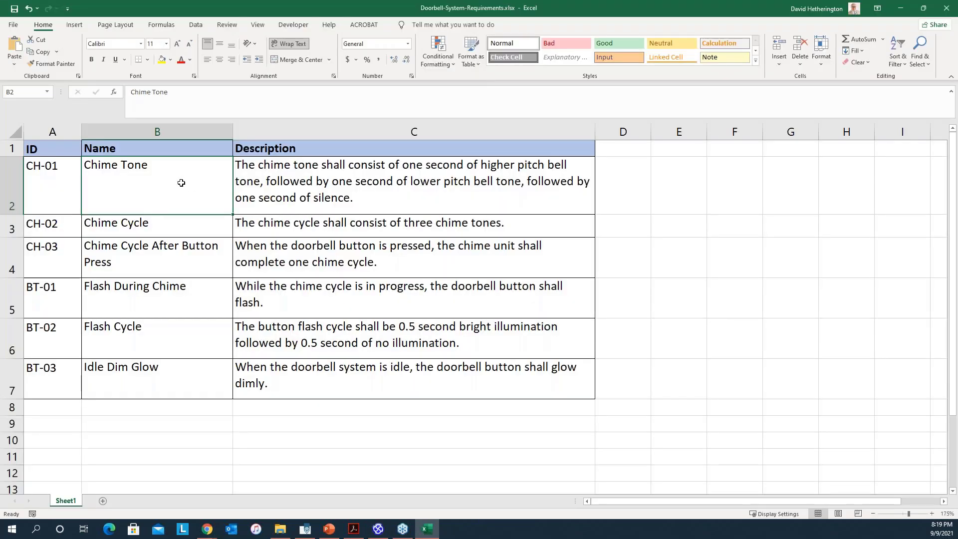
key("ctrl+c")
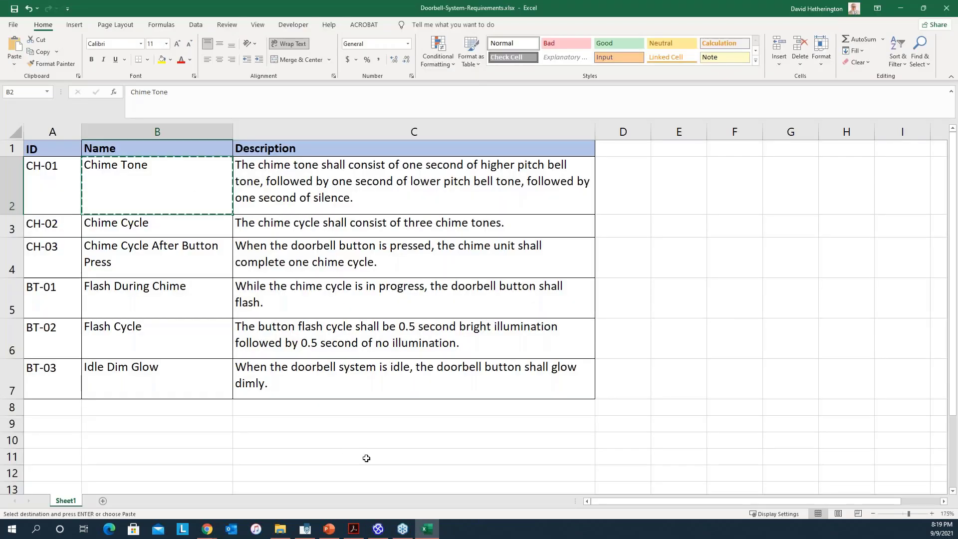
left_click(377, 528)
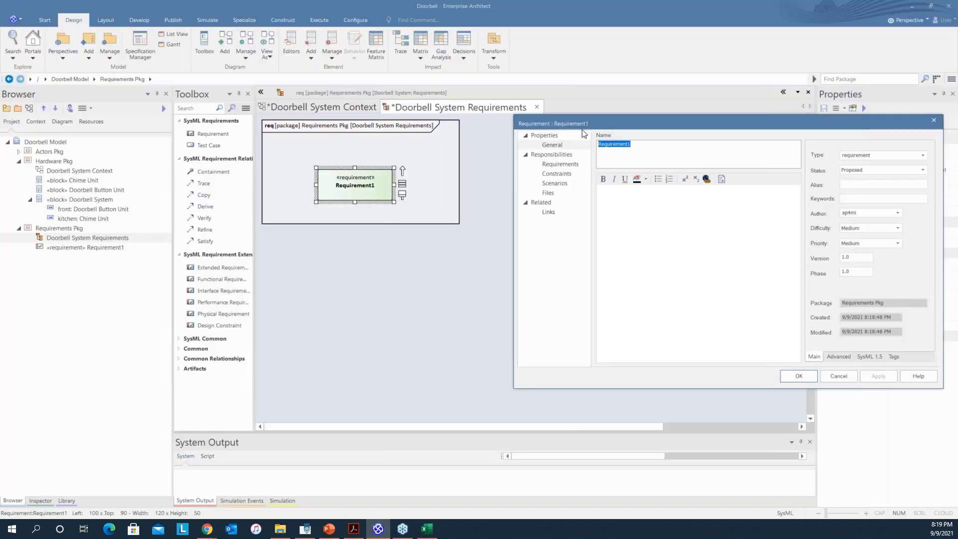
key("ctrl+v")
left_click(797, 373)
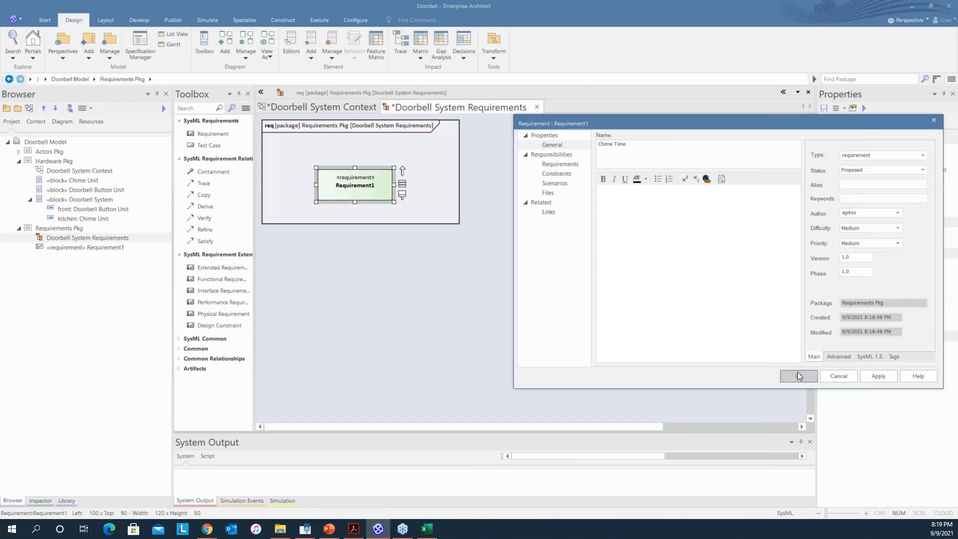
- Set the Chime Tone requirement's id tag to CH-01, copied from the ID column of the Excel sheet
double_click(389, 192)
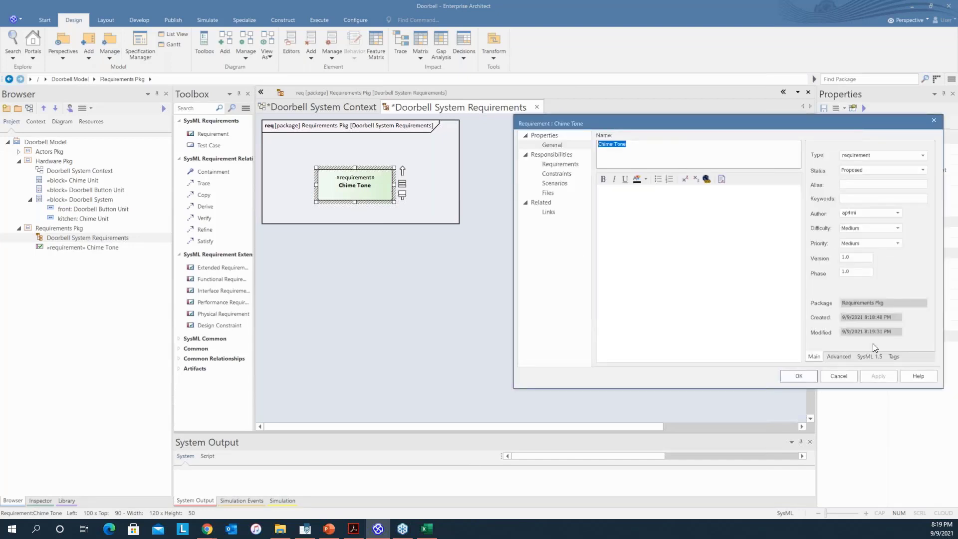
left_click(882, 356)
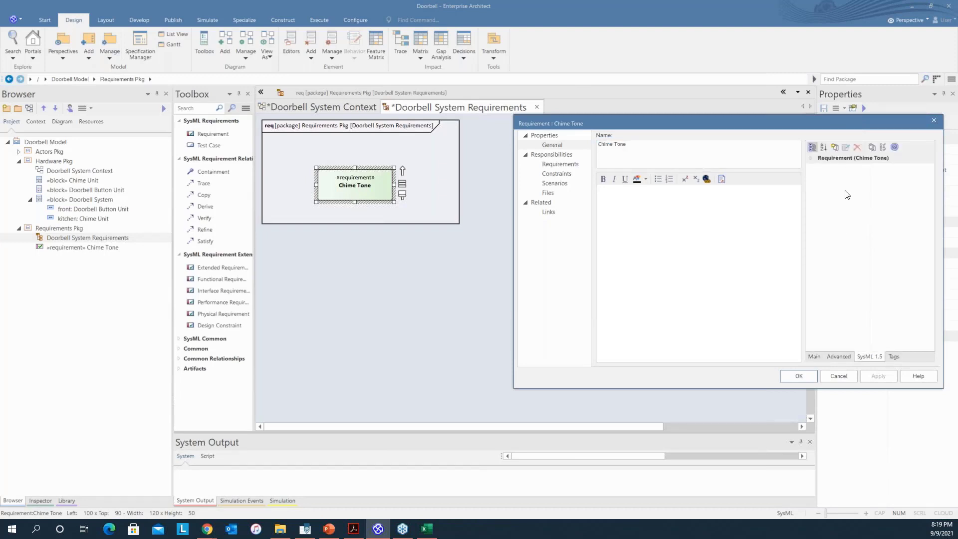
left_click(898, 354)
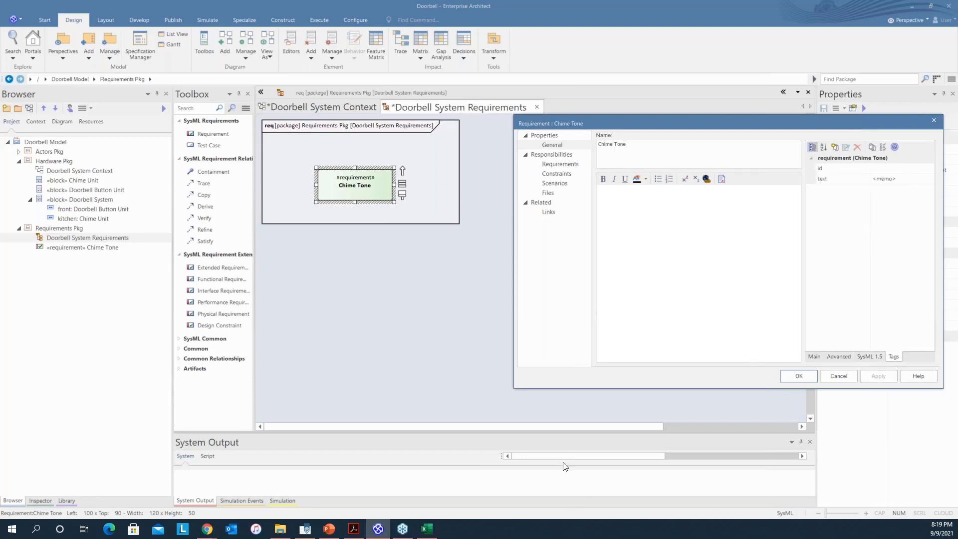
left_click(426, 528)
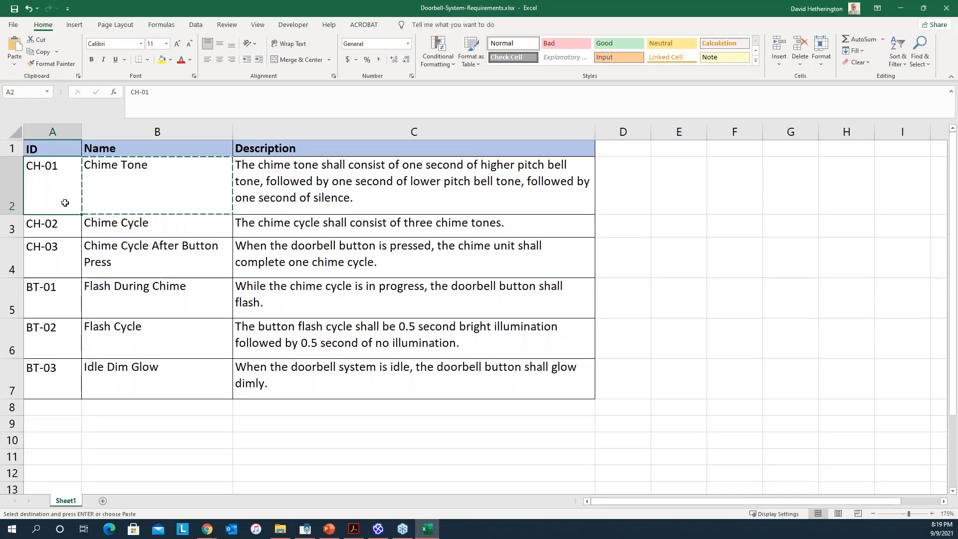
left_click(383, 533)
left_click(886, 170)
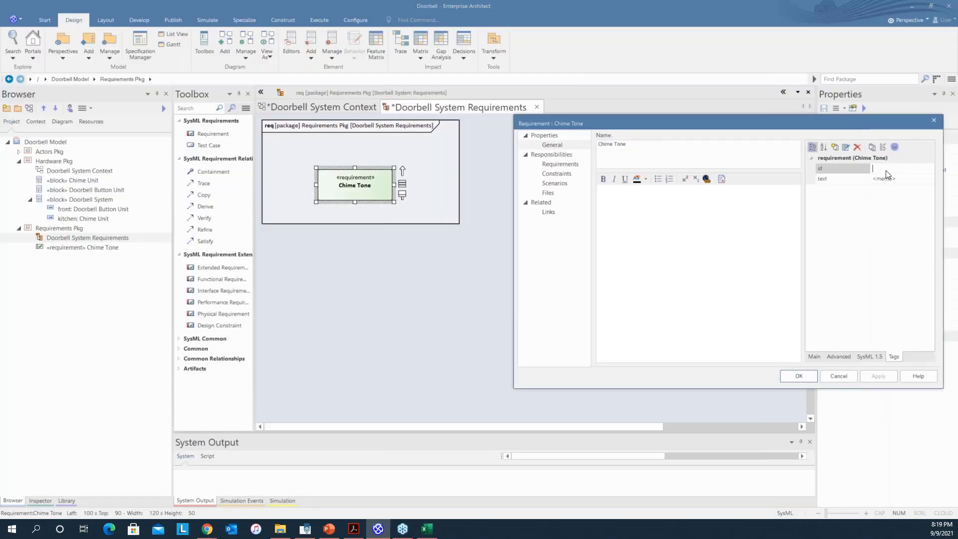
key("ctrl+v")
- Copy the Chime Tone description from the Excel sheet into the requirement's text tag in Enterprise Architect and accept its properties
left_click(426, 531)
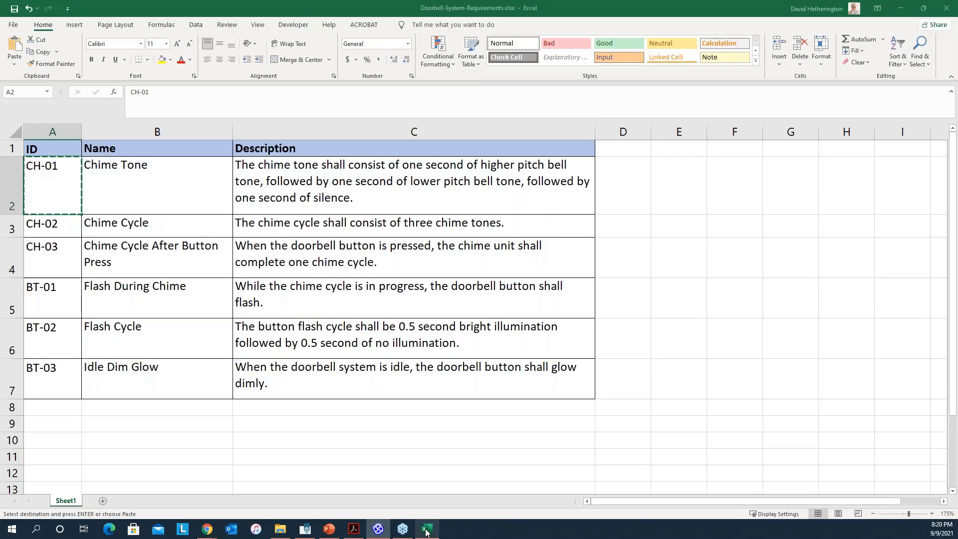
left_click(357, 187)
key("ctrl+c")
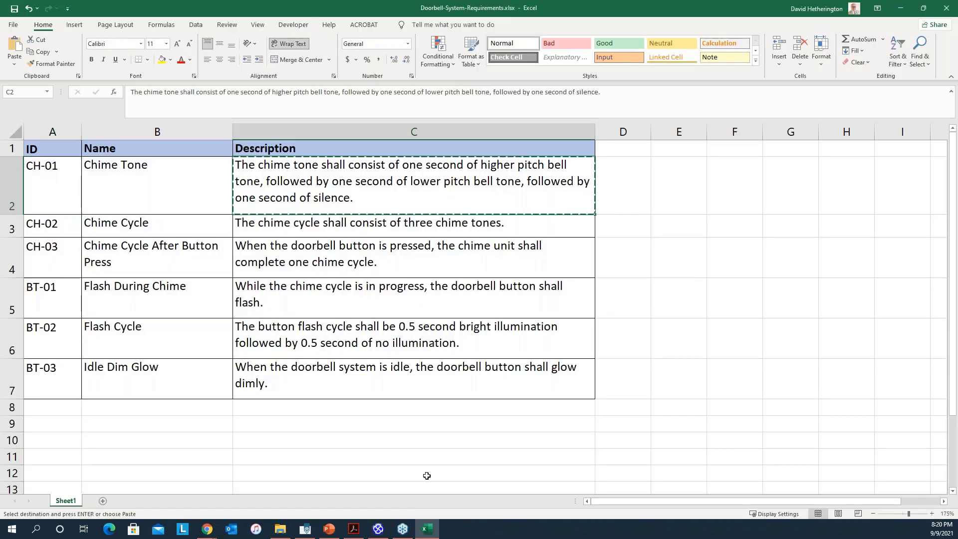
left_click(383, 532)
left_click(928, 180)
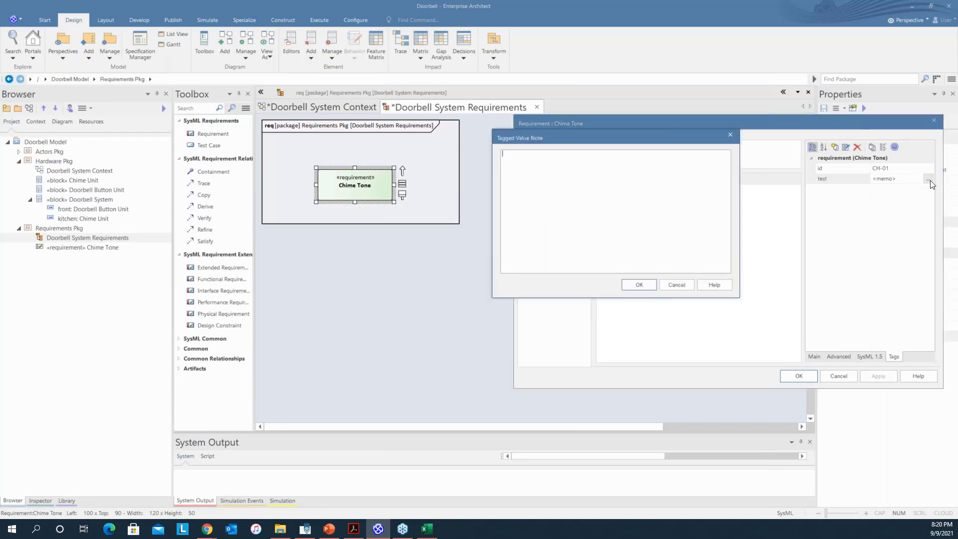
key("ctrl+v")
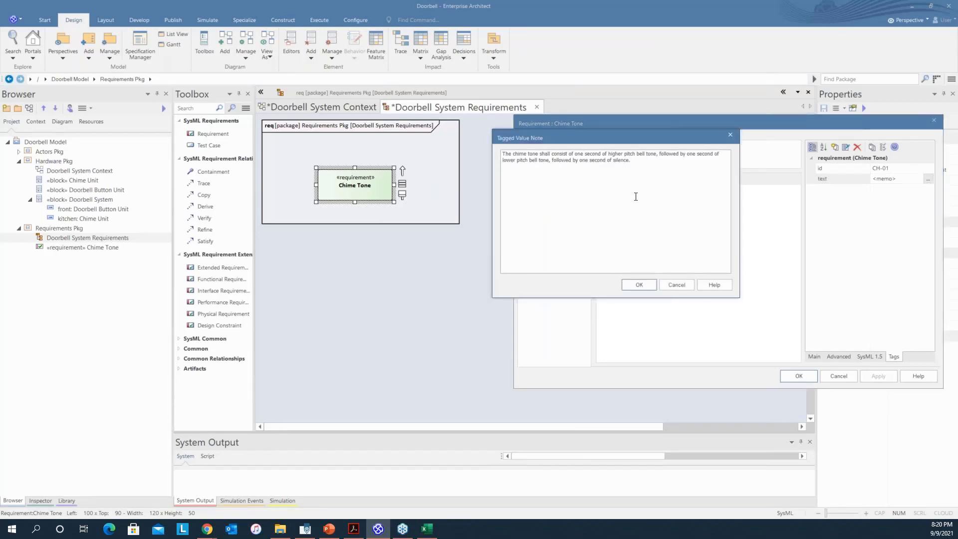
left_click(652, 283)
left_click(799, 376)
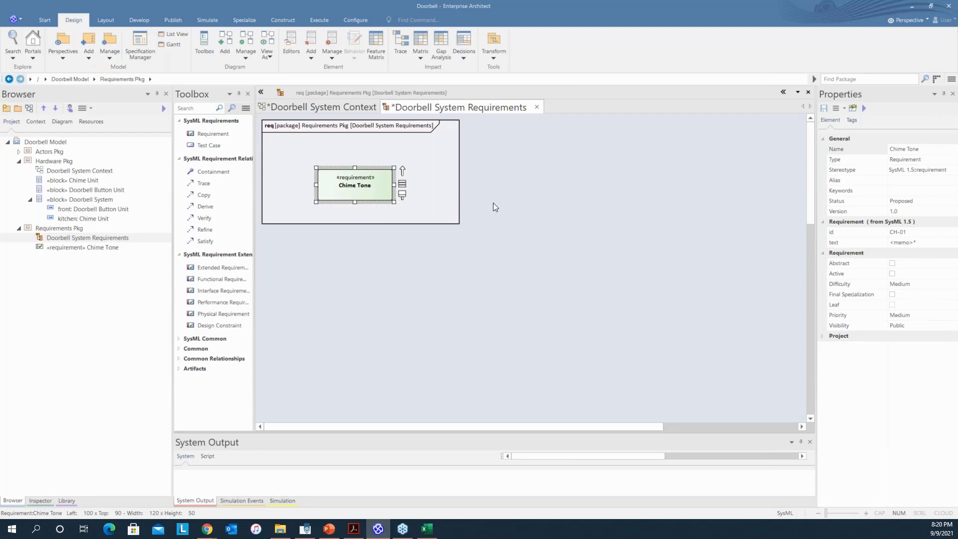
- Show the Tags compartment on the Chime Tone requirement and move it closer to the upper-left corner of the diagram frame
left_click(616, 203)
left_click(385, 187)
right_click(385, 186)
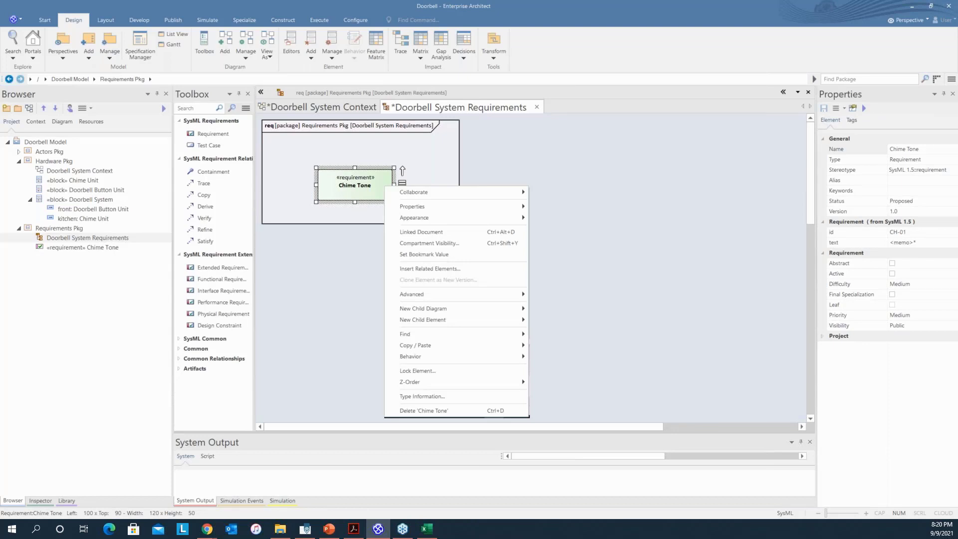
left_click(445, 244)
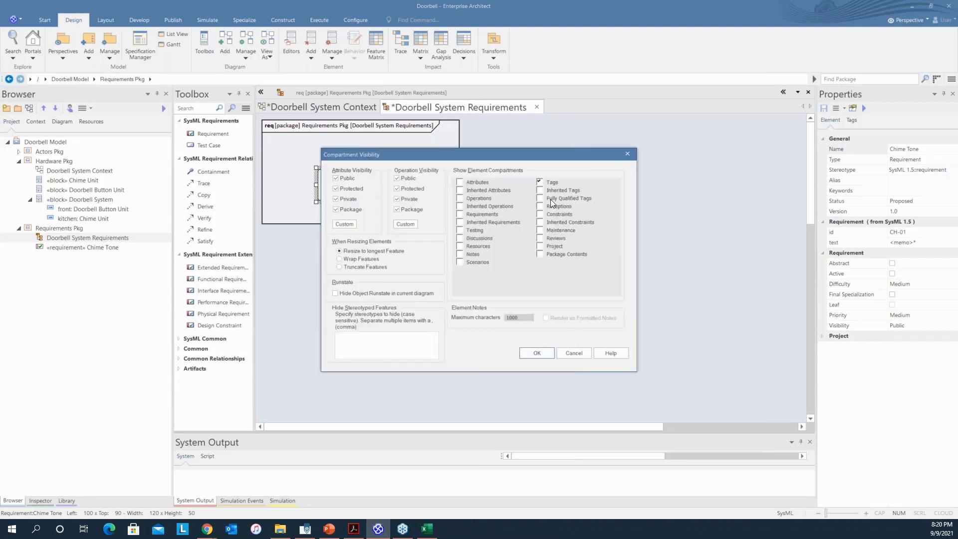
left_click(541, 356)
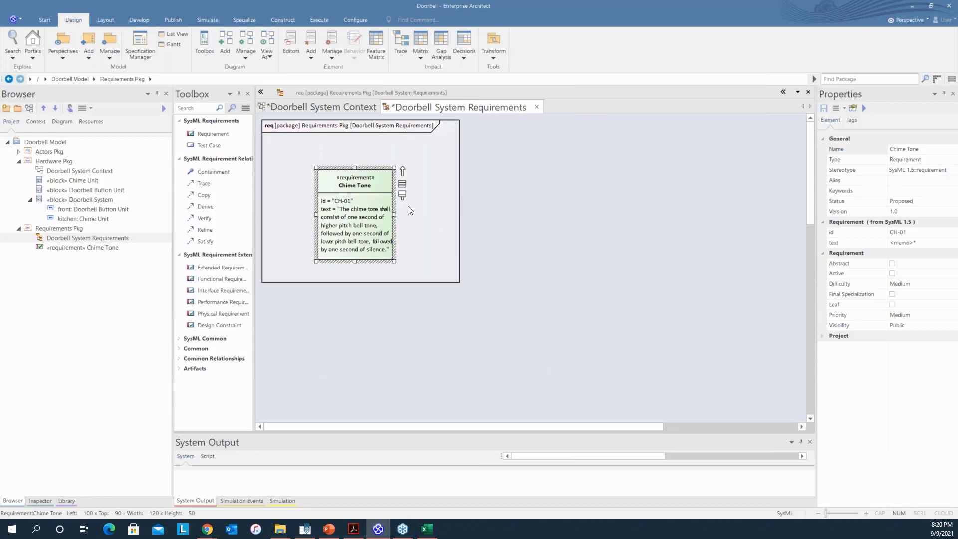
left_click_drag(384, 177, 361, 160)
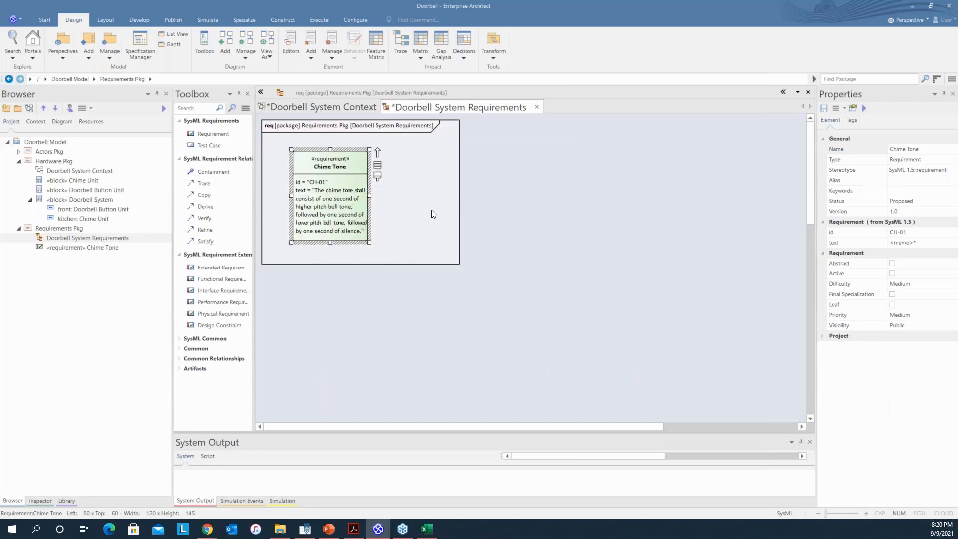
left_click(484, 239)
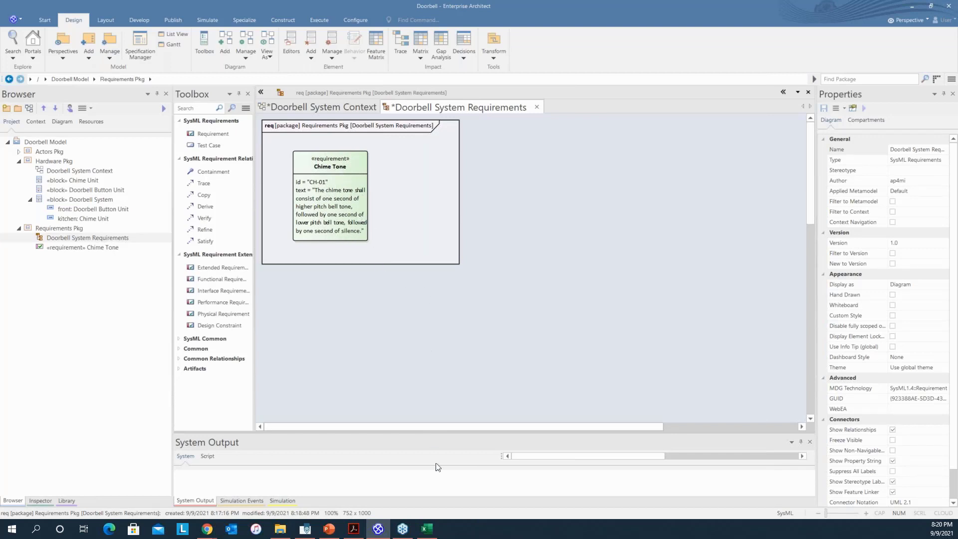
- Add a second requirement beside Chime Tone in the diagram and name it "Idle Dim Glow" as copied from the Excel sheet
left_click(428, 529)
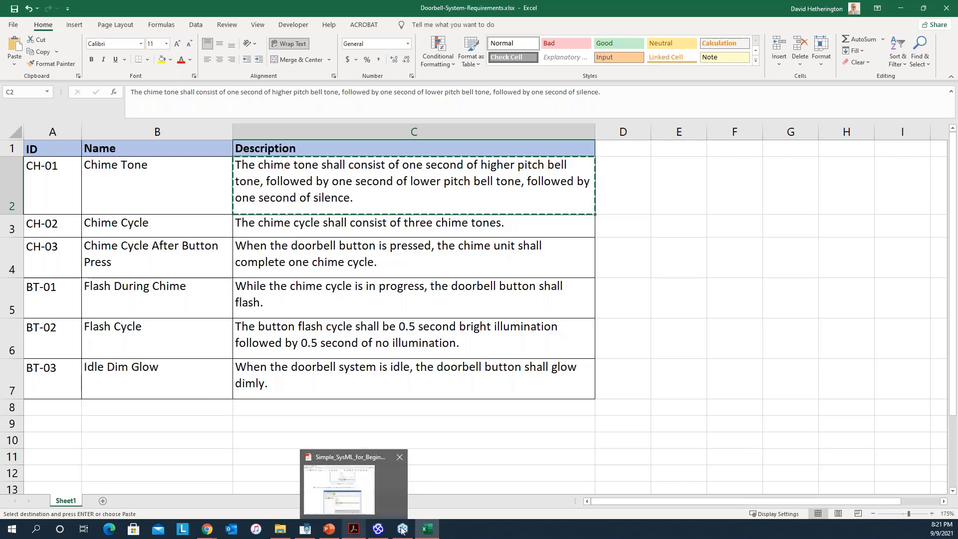
mouse_move(380, 531)
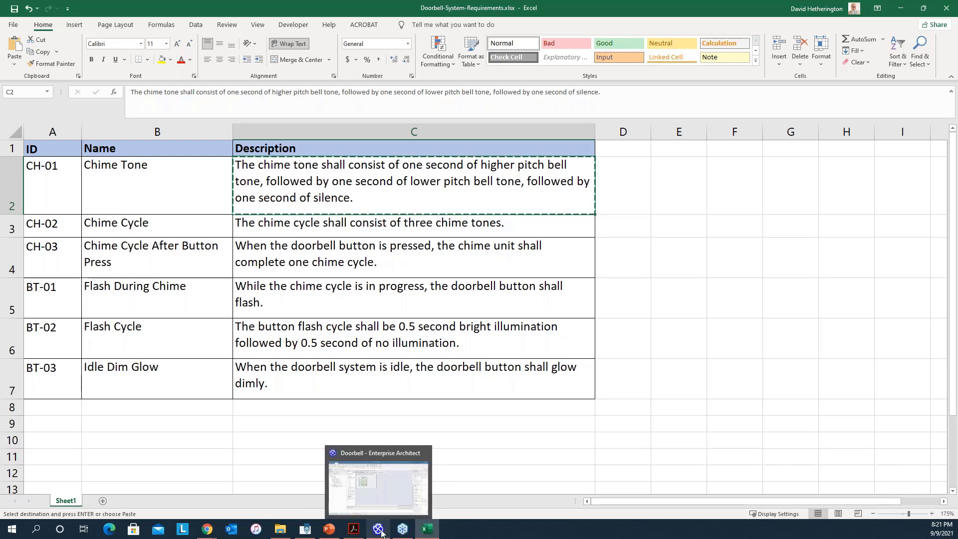
left_click(379, 530)
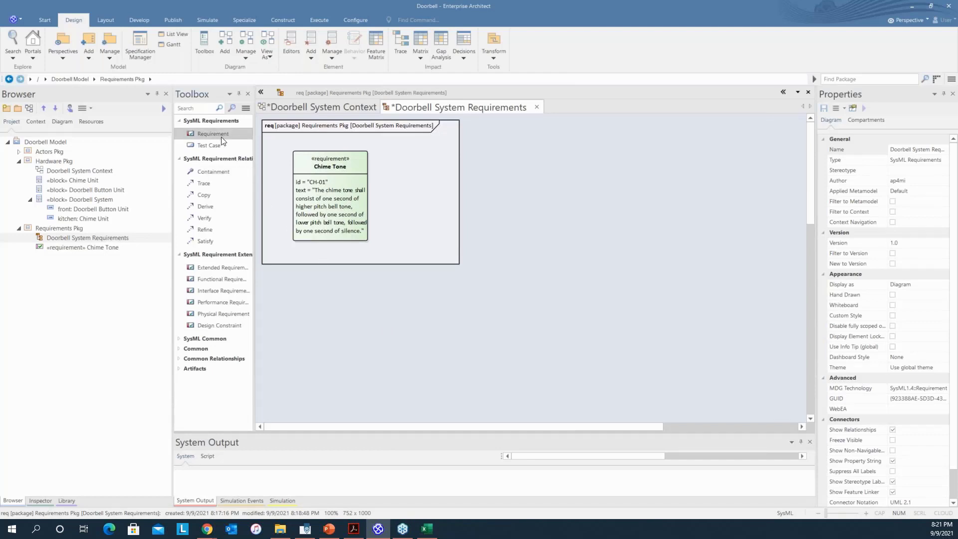
left_click_drag(218, 135, 448, 198)
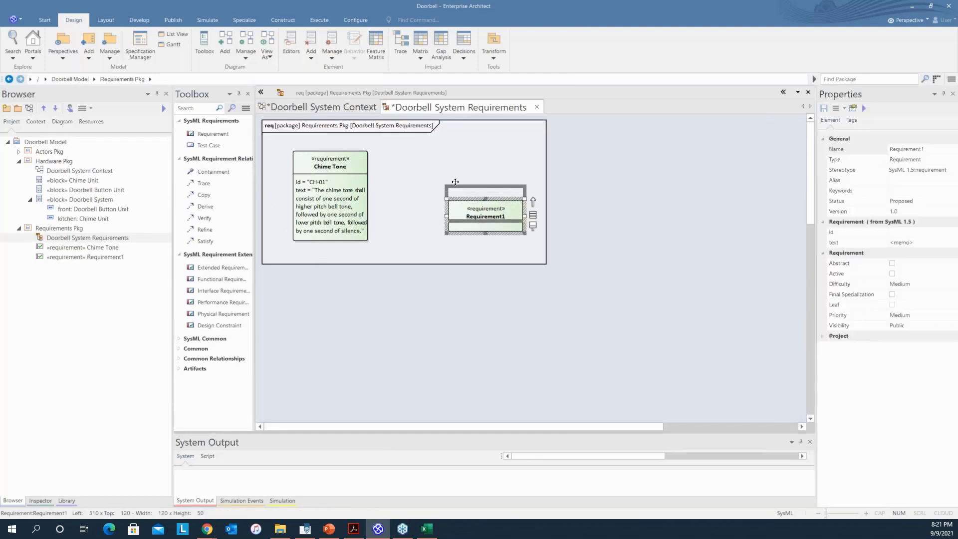
left_click(426, 529)
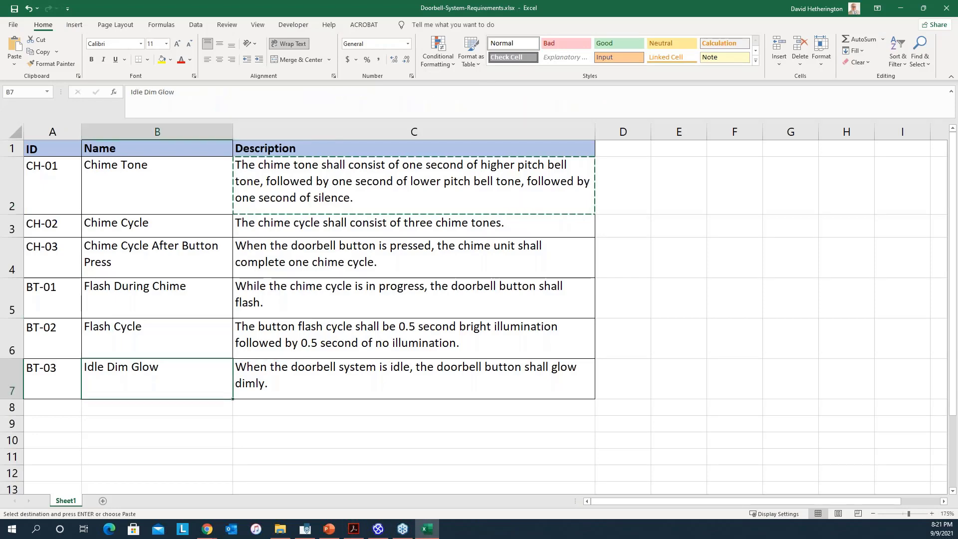
key("ctrl+c")
left_click(378, 530)
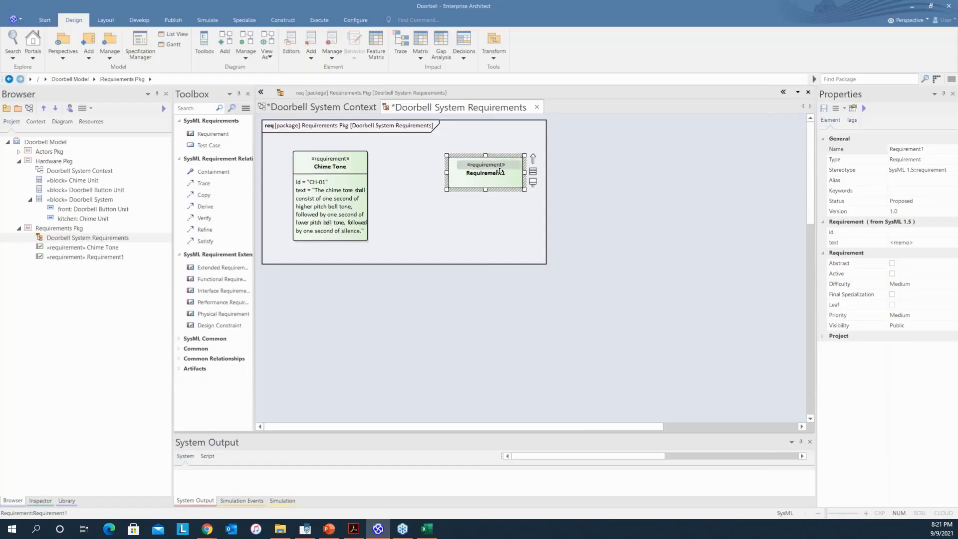
double_click(519, 172)
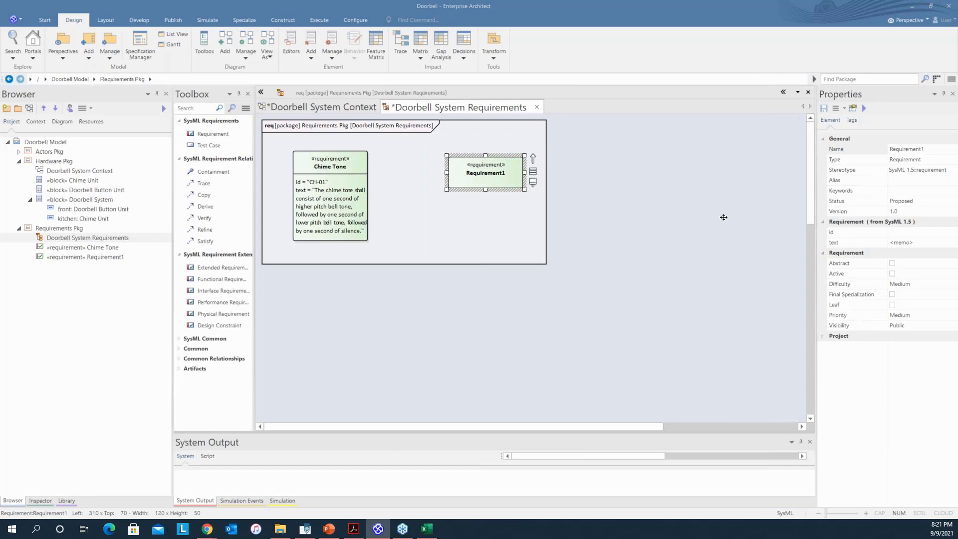
key("ctrl+v")
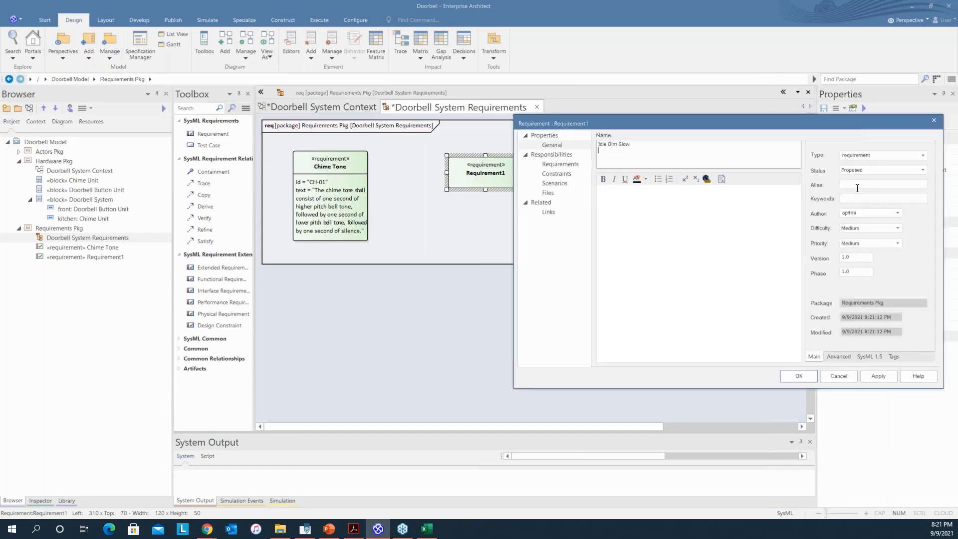
- Set the Idle Dim Glow requirement's id tag to BT-03, copied from the ID column of the Excel sheet
left_click(894, 357)
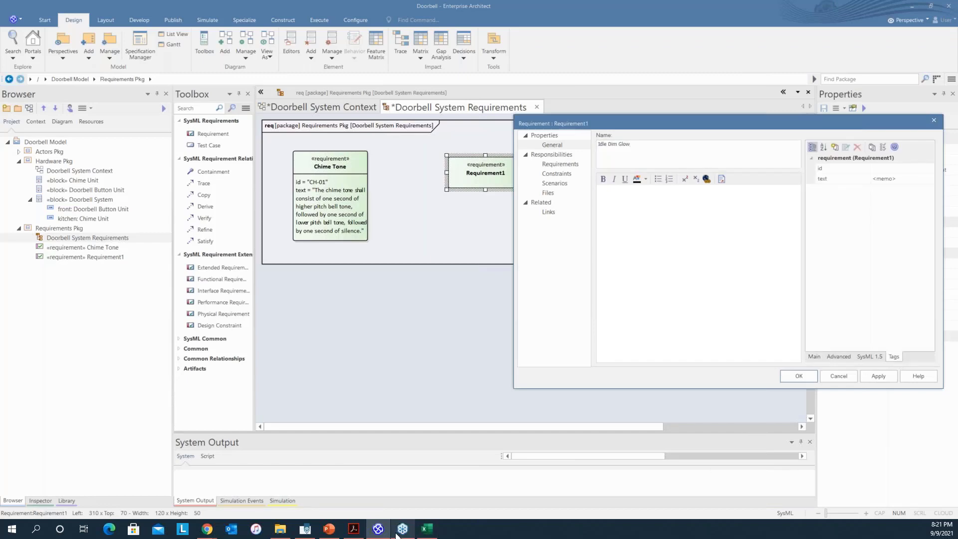
left_click(425, 528)
key("Left")
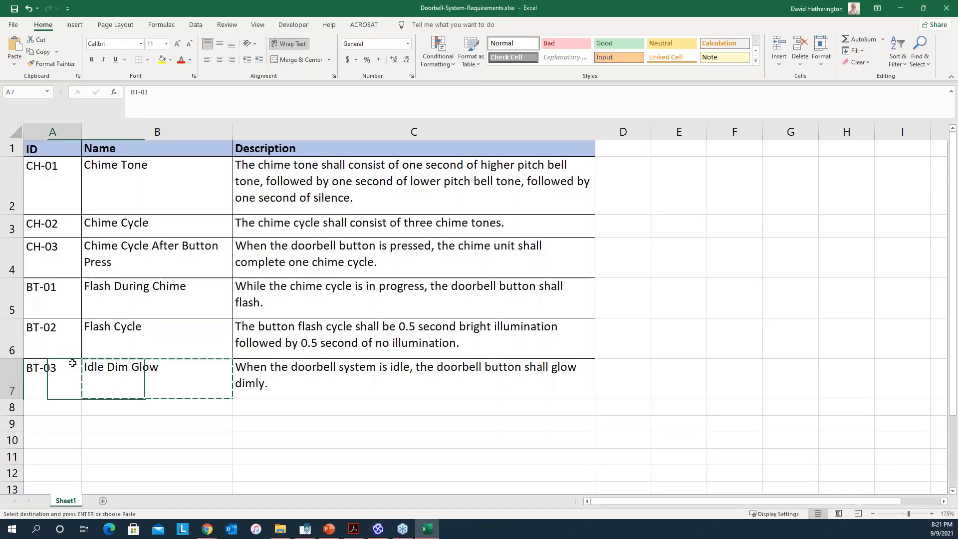
key("ctrl+c")
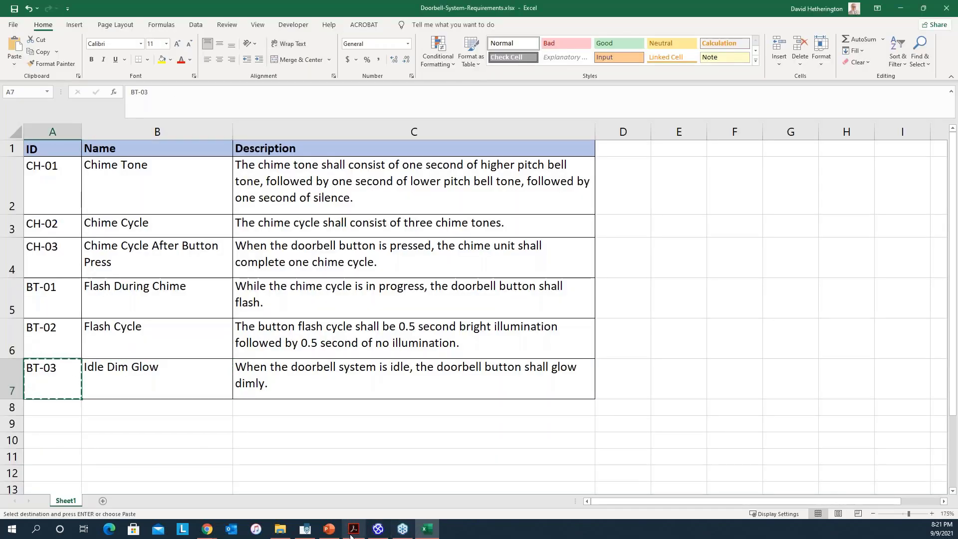
left_click(378, 528)
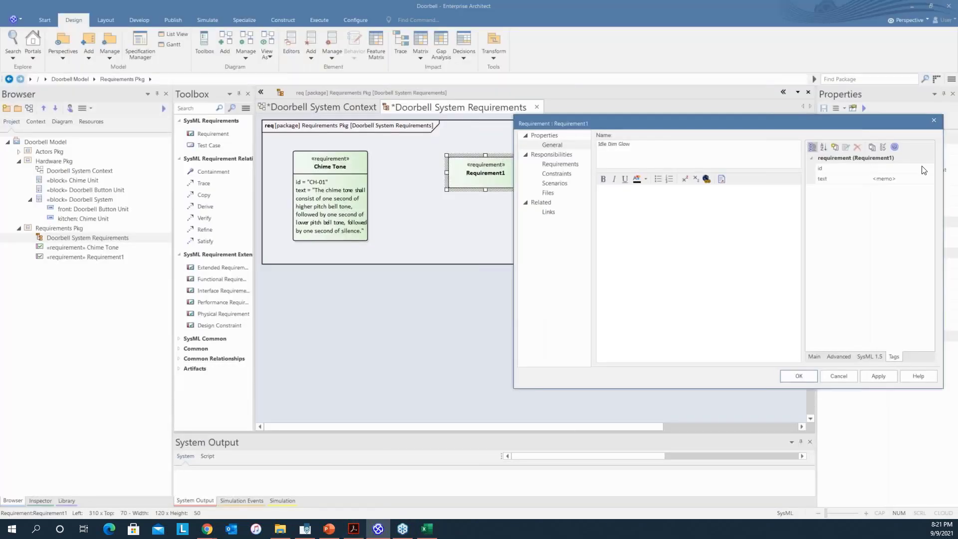
left_click(922, 168)
key("ctrl+v")
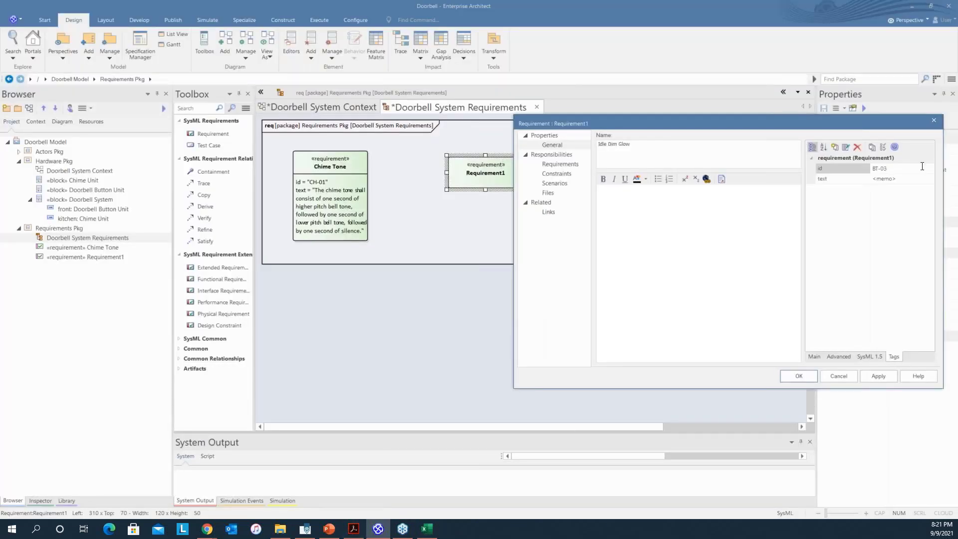
- Copy the Idle Dim Glow description from Excel into the requirement's text tag in Enterprise Architect and accept its properties
left_click(424, 532)
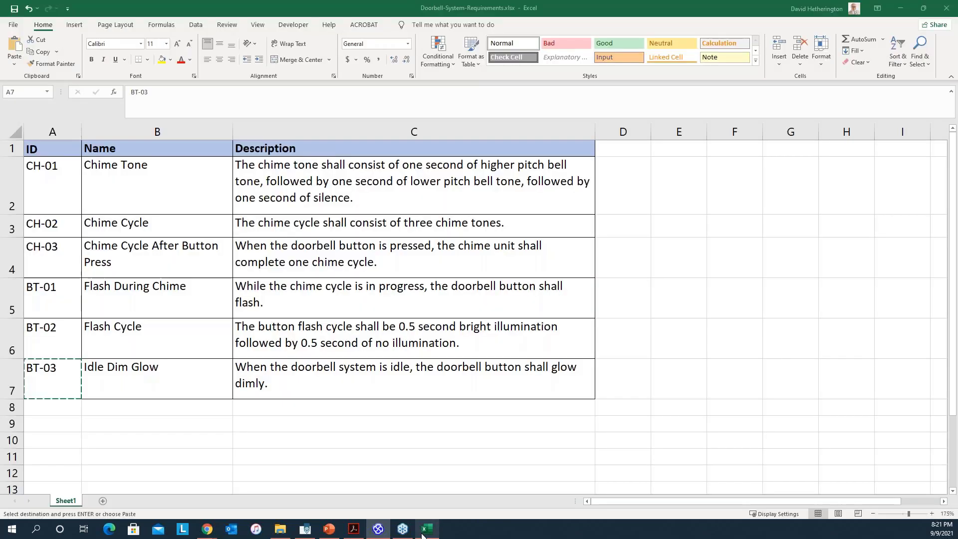
left_click(390, 368)
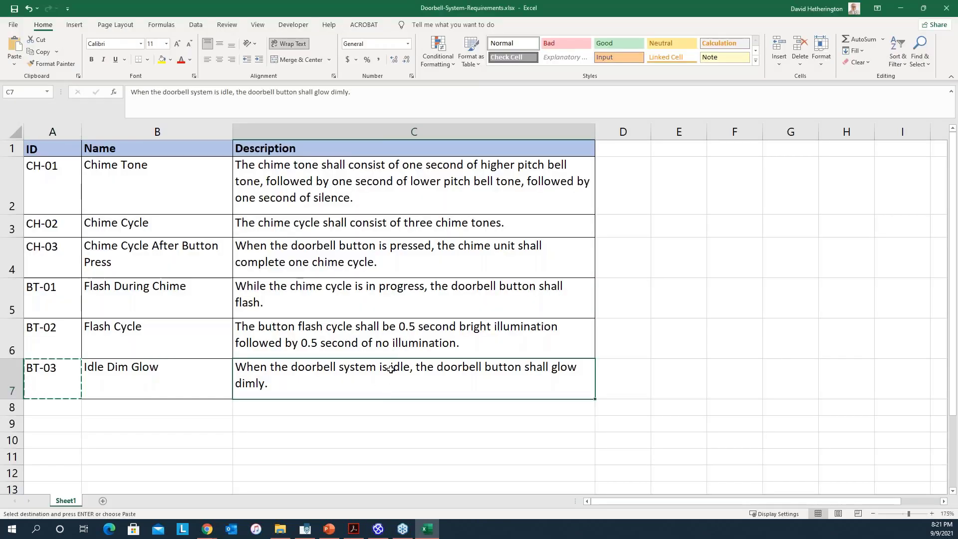
key("ctrl+c")
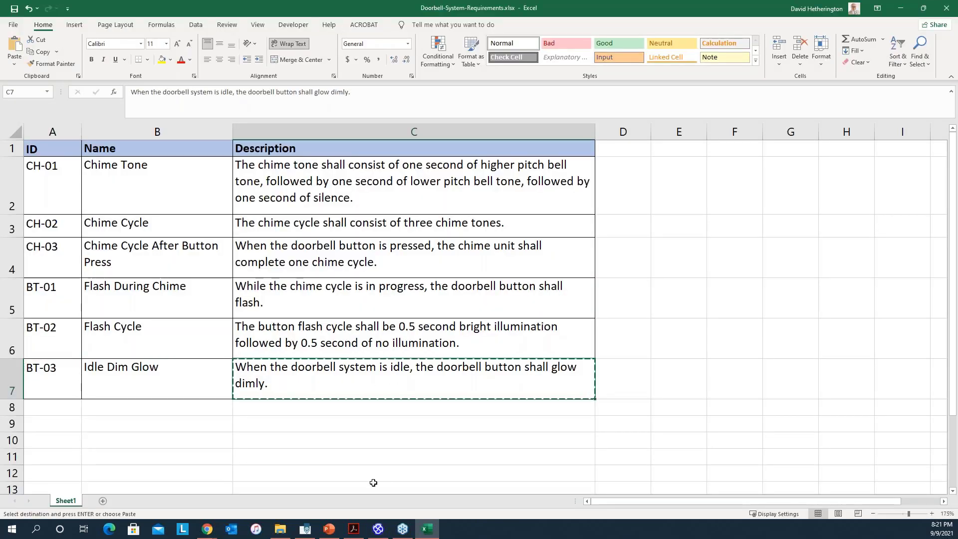
left_click(378, 529)
left_click(917, 180)
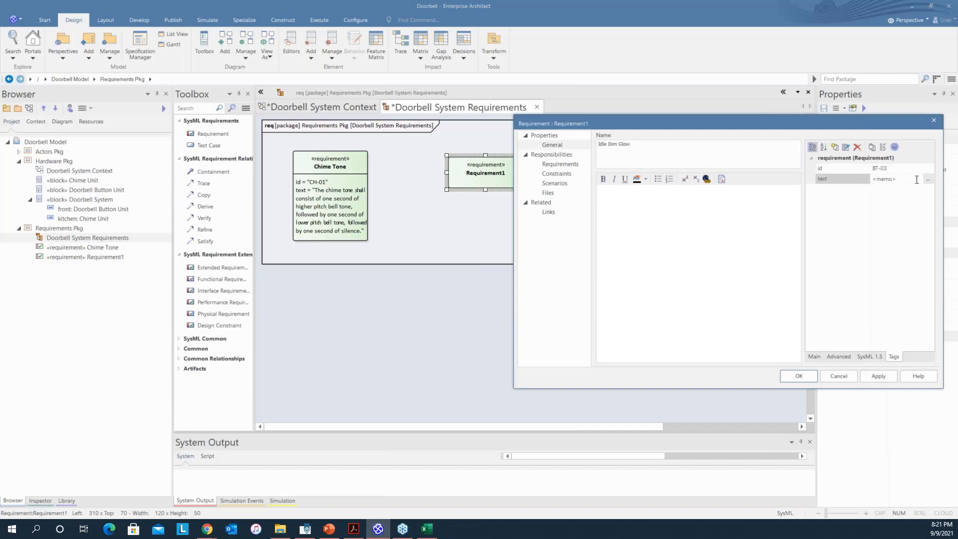
left_click(927, 178)
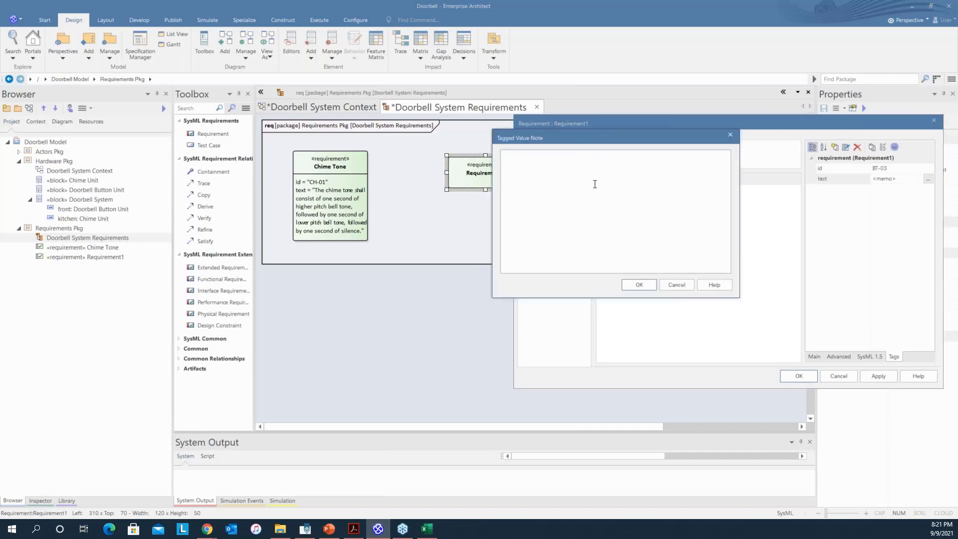
key("ctrl+v")
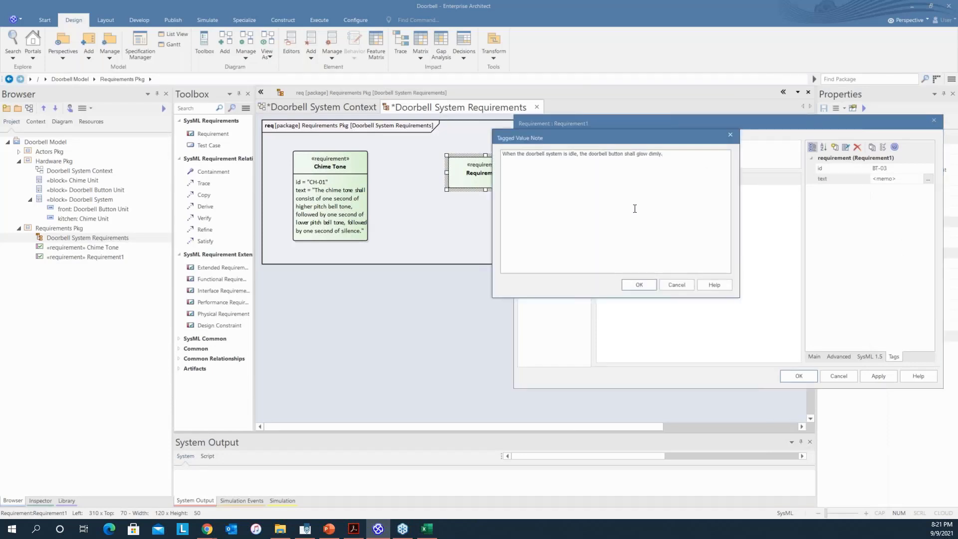
left_click(639, 285)
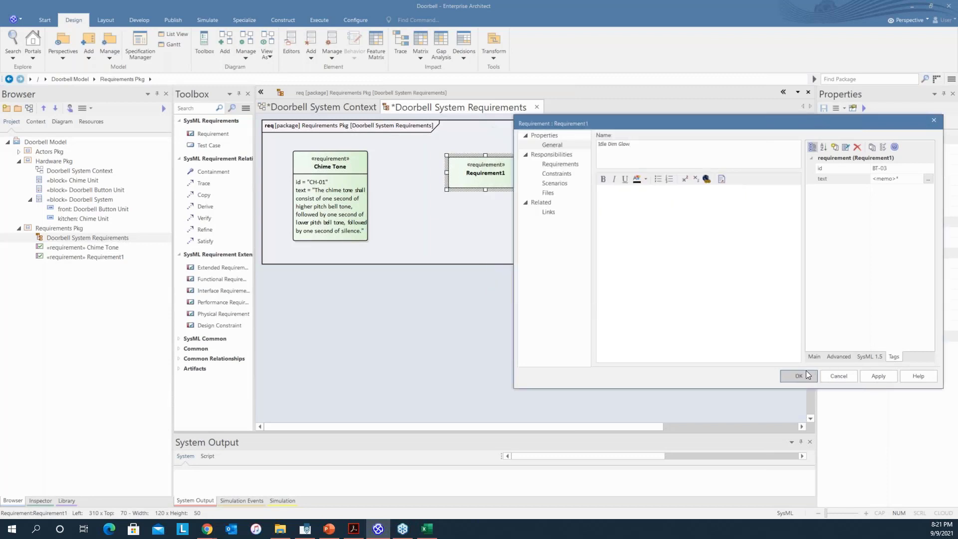
left_click(800, 376)
- Show the Tags compartment on the Idle Dim Glow requirement and move it closer to Chime Tone with their upper edges aligned
right_click(484, 178)
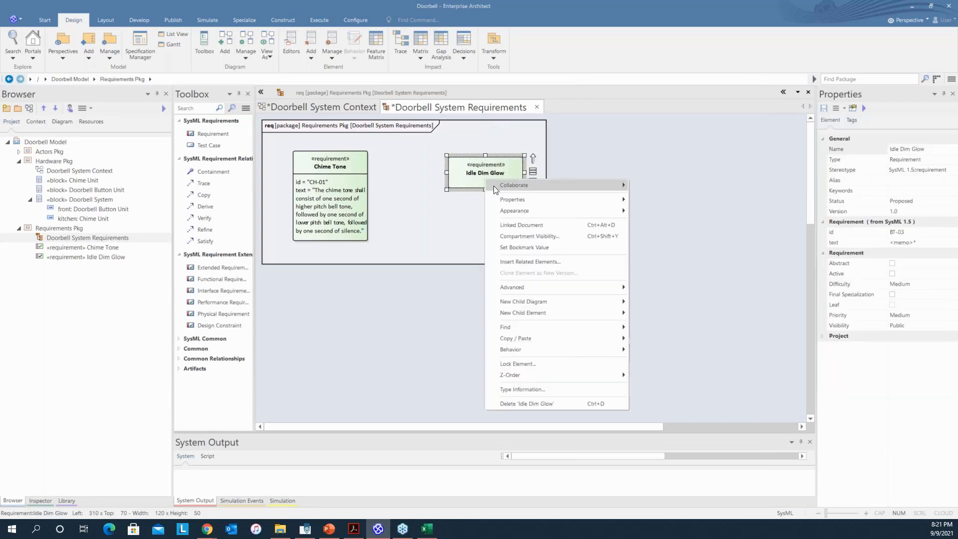
left_click(553, 235)
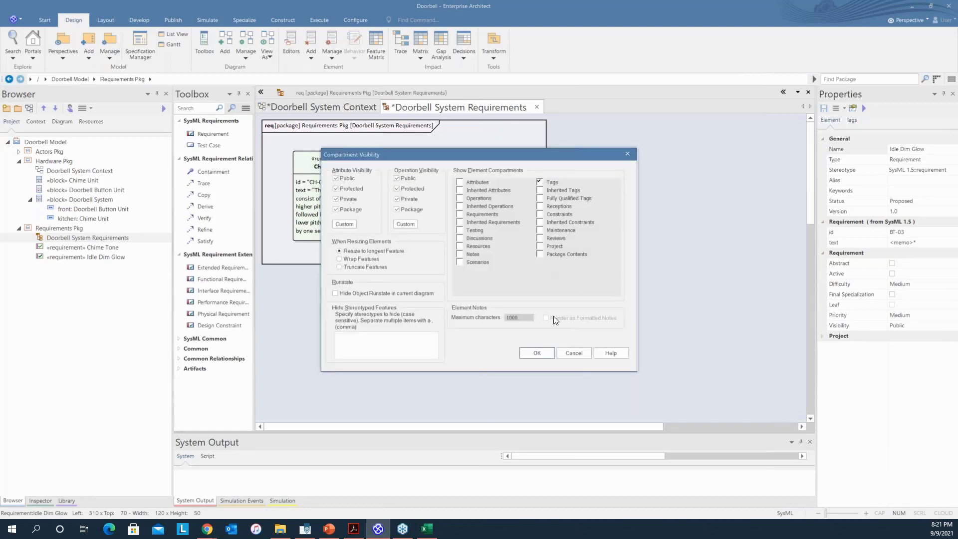
left_click(549, 351)
left_click(518, 268)
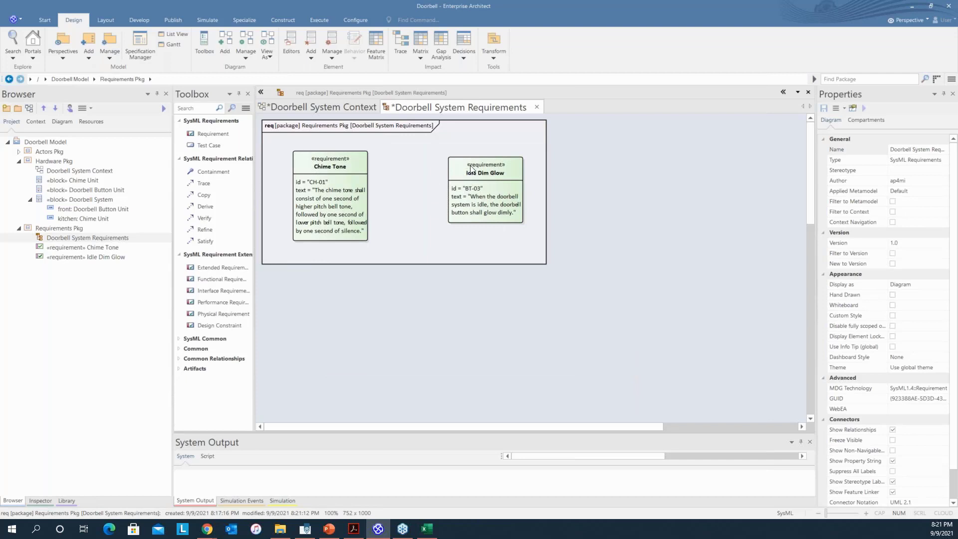
left_click_drag(472, 169, 432, 161)
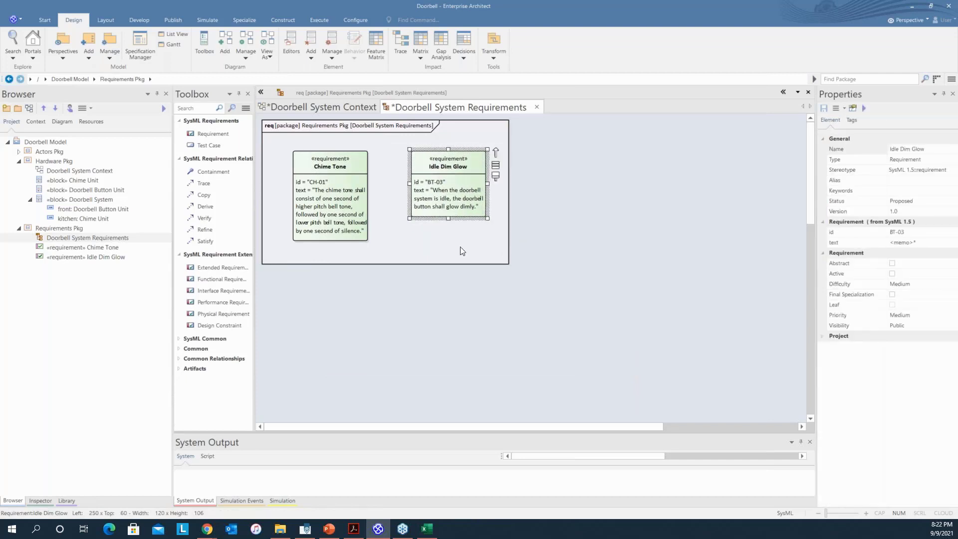
left_click(533, 298)
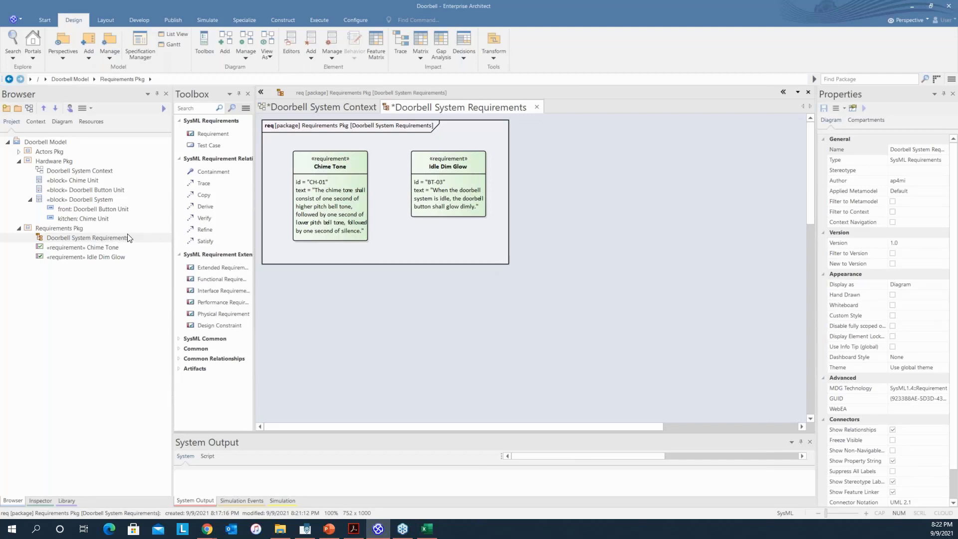
- Create a SysML 1.5 Requirement diagram named "Idle Dim Glow Details" in the Requirements Pkg
left_click(63, 231)
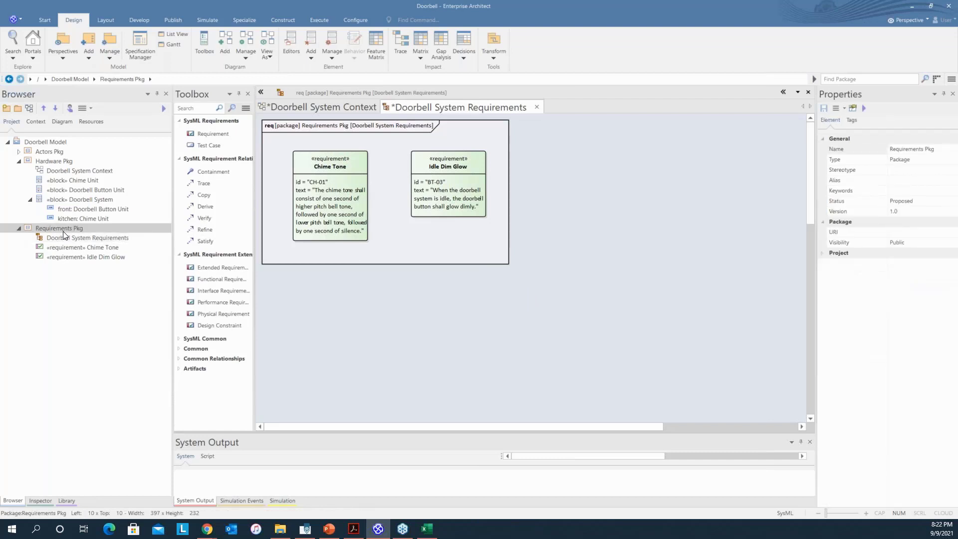
right_click(63, 232)
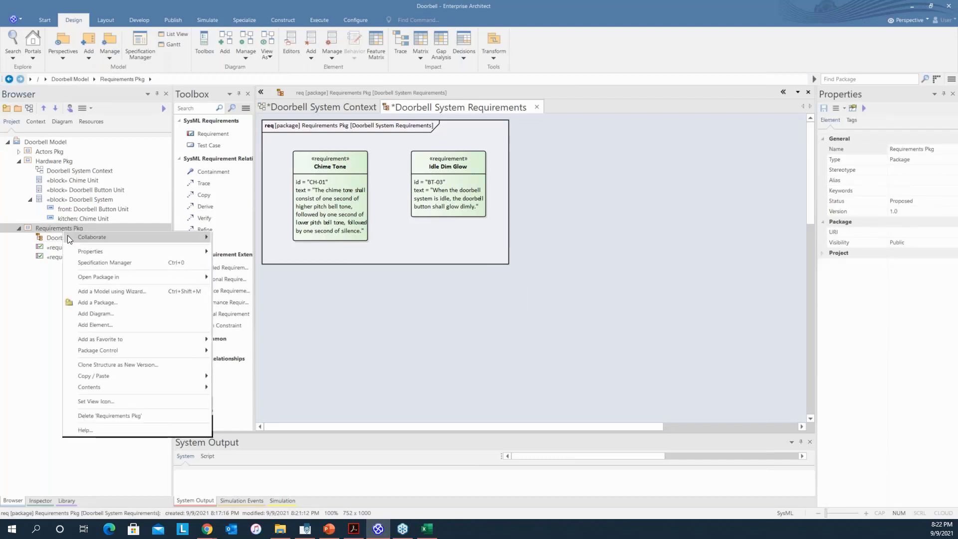
left_click(109, 313)
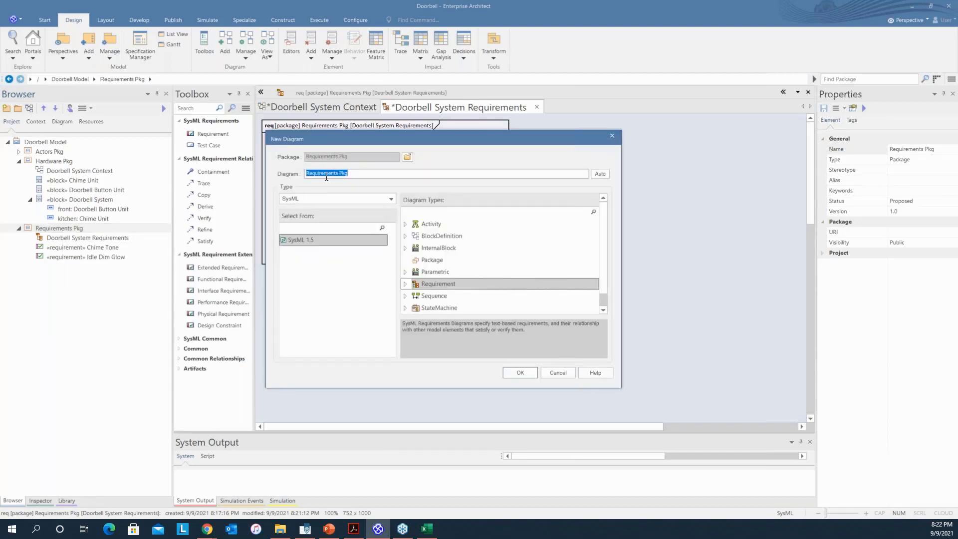
type("Idle Dim Glow Details")
left_click(521, 373)
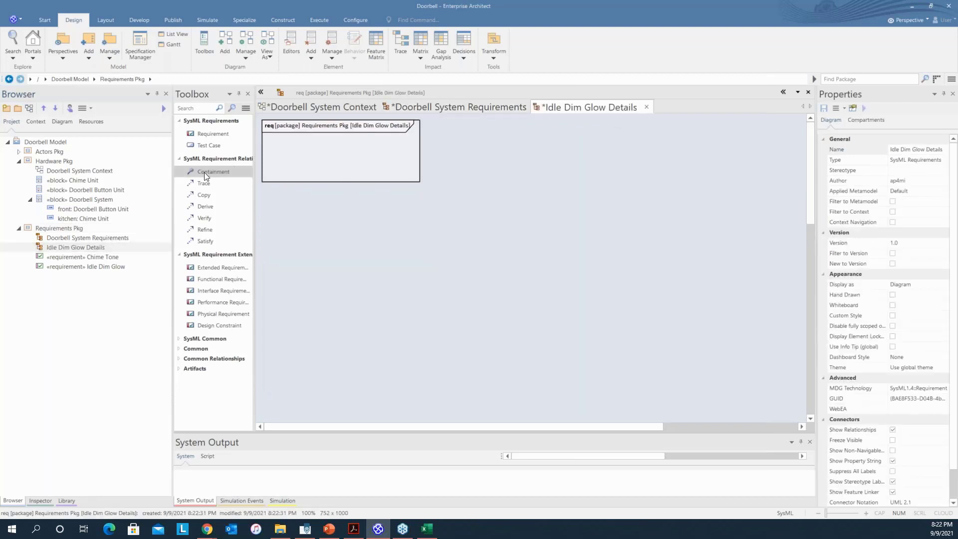
- Place the existing Idle Dim Glow requirement from the Requirements Pkg on the new Idle Dim Glow Details diagram
left_click(95, 190)
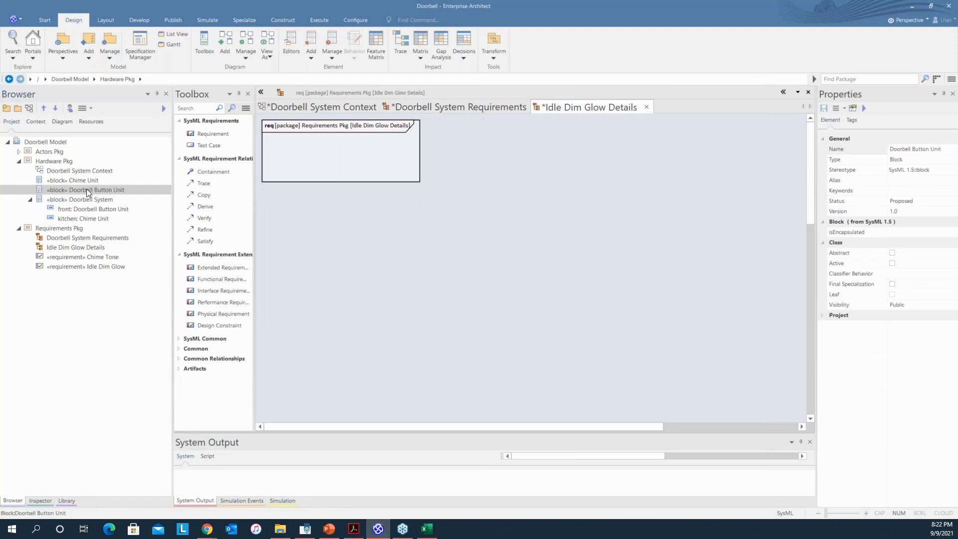
left_click_drag(95, 247, 340, 167)
left_click(496, 288)
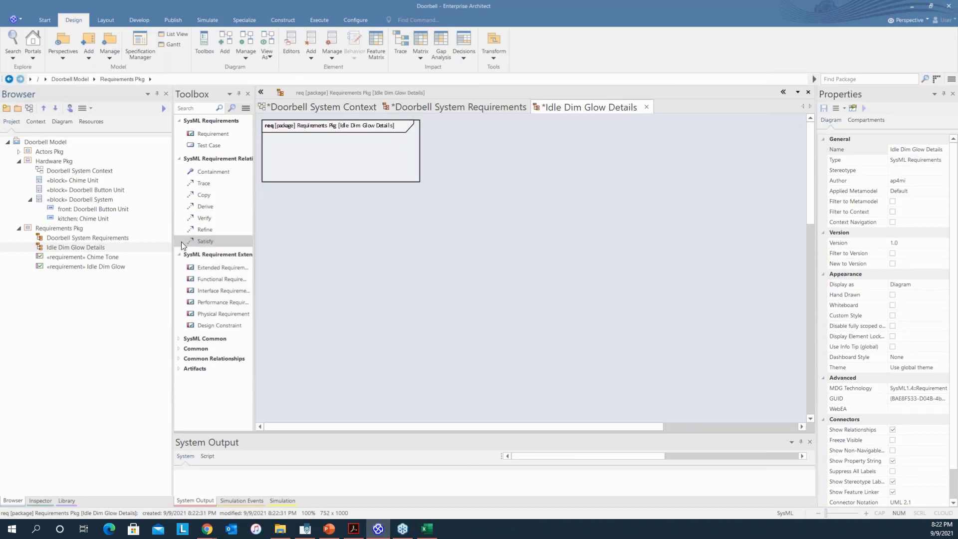
left_click(115, 266)
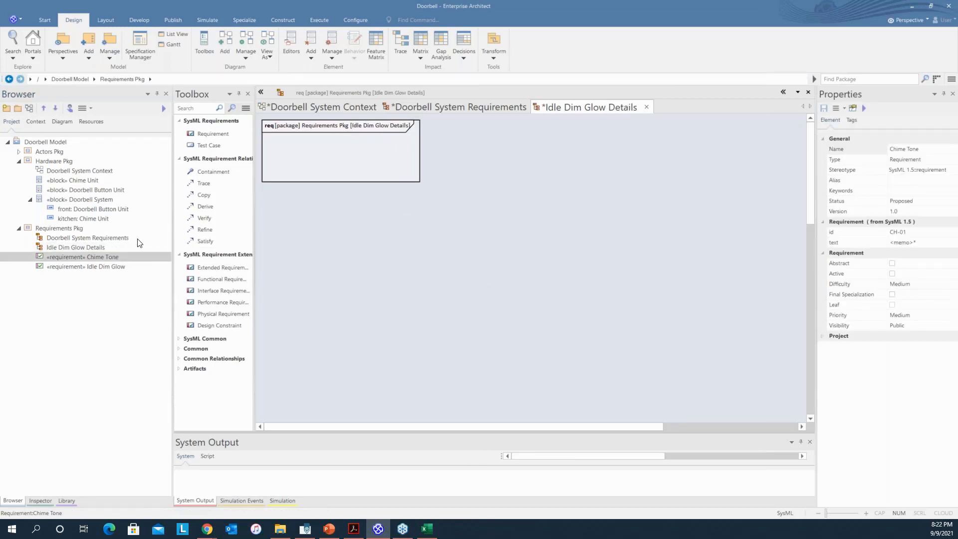
left_click_drag(97, 265, 355, 148)
left_click(459, 294)
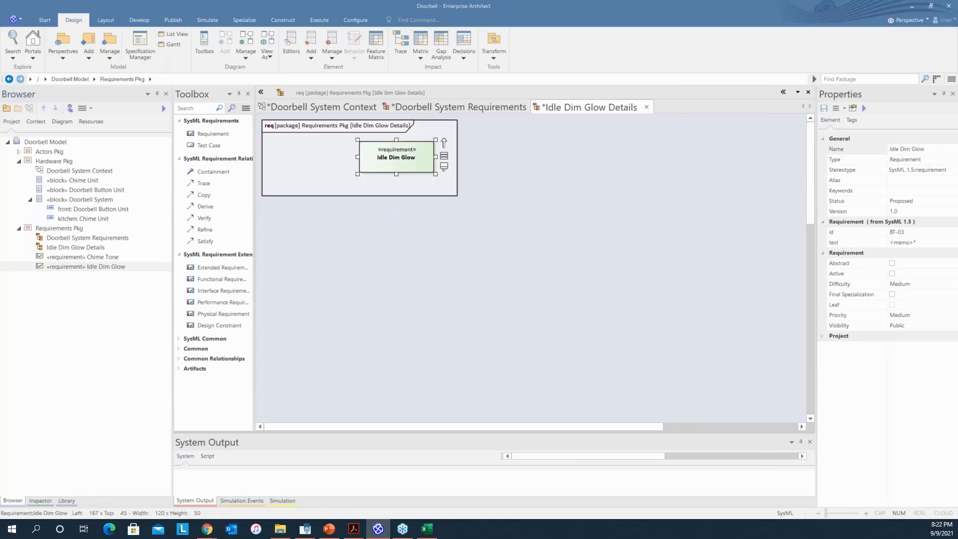
- Show the Tags compartment with id and text on the Idle Dim Glow requirement and shift the requirement slightly toward the frame's middle
right_click(416, 158)
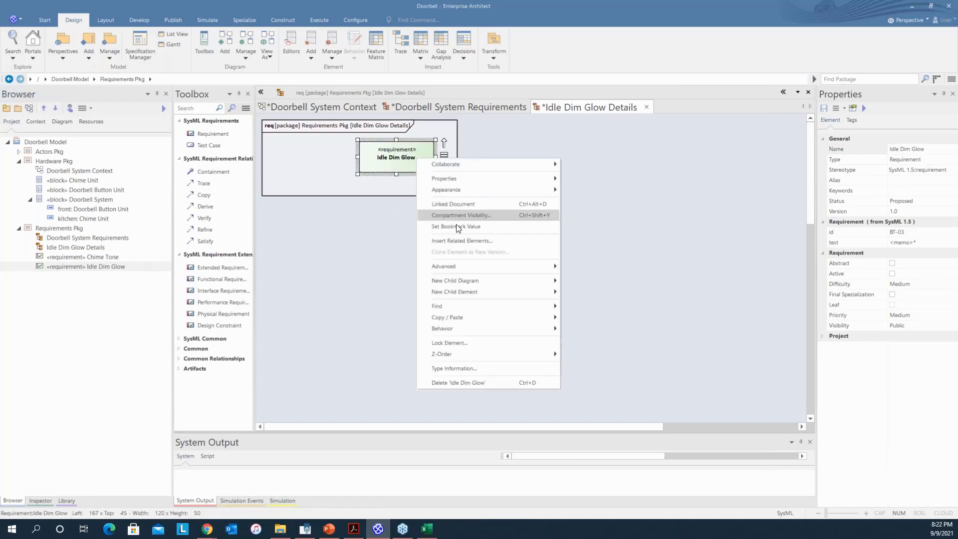
left_click(533, 215)
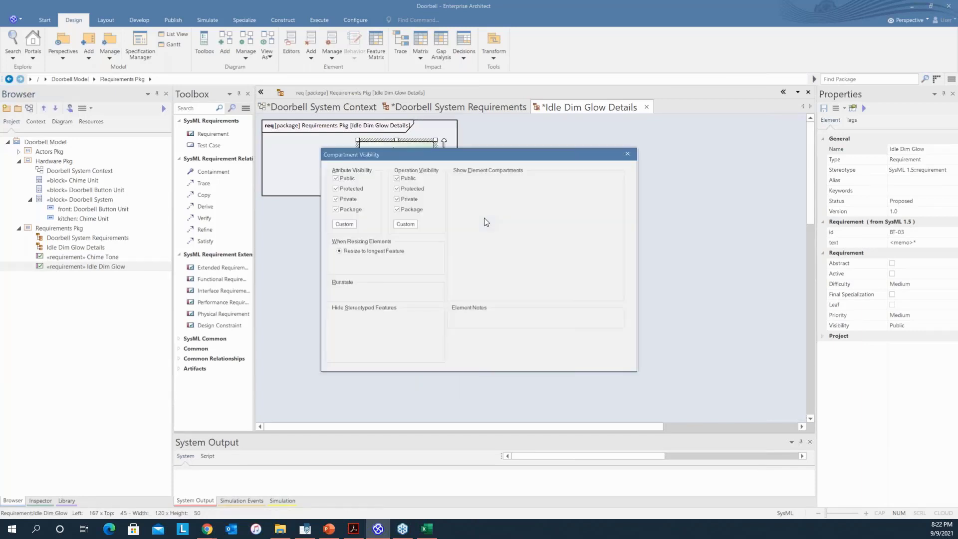
left_click(537, 352)
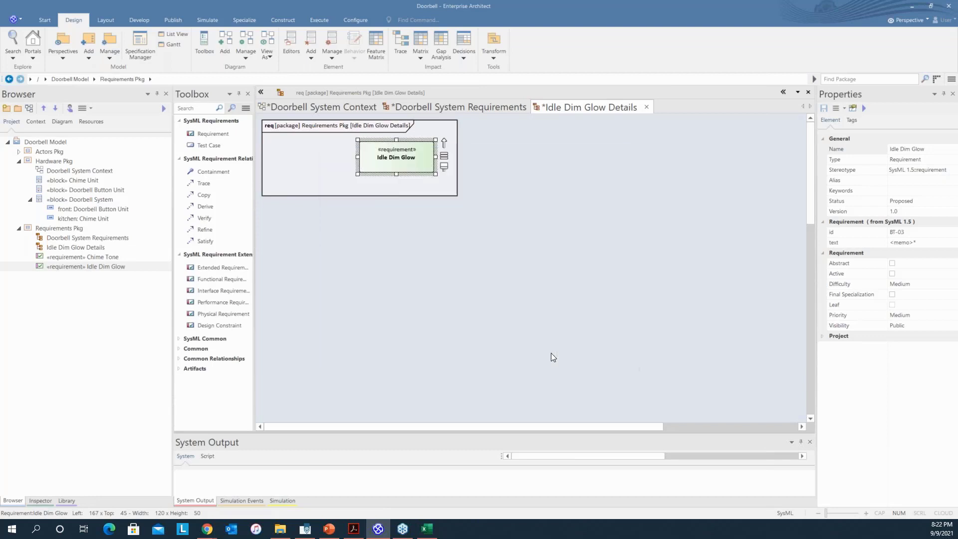
left_click_drag(415, 159, 387, 164)
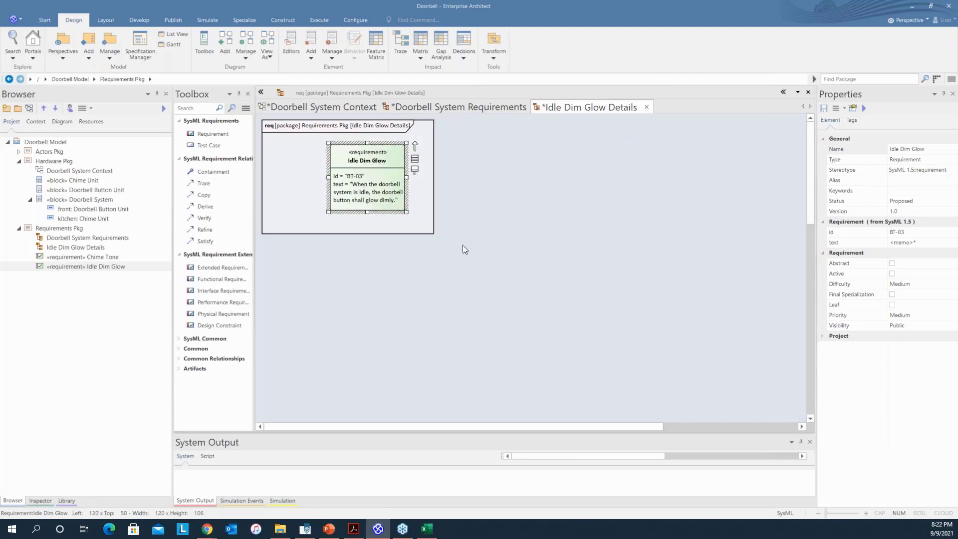
left_click(460, 254)
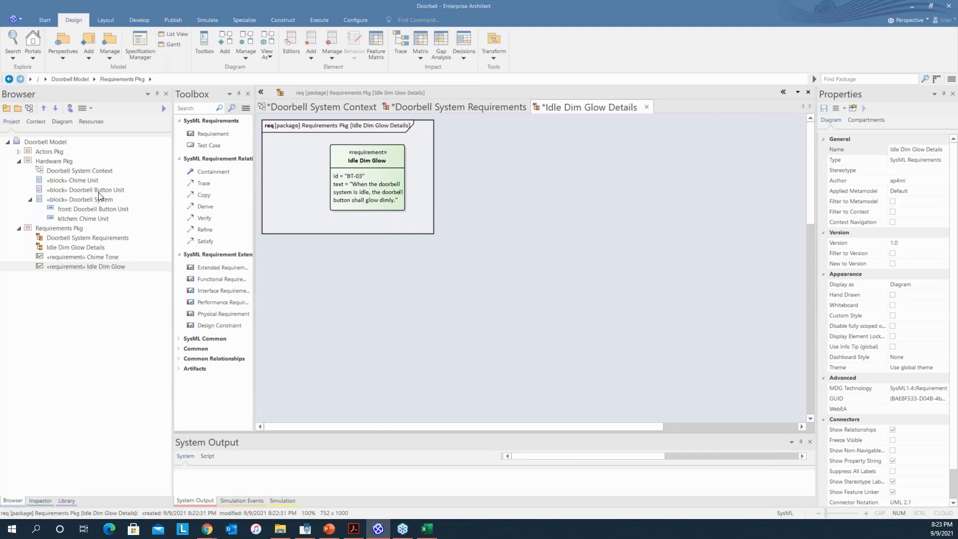
- Add the Doorbell Button Unit block to the diagram as a link and center it below the Idle Dim Glow requirement
left_click_drag(82, 188, 302, 219)
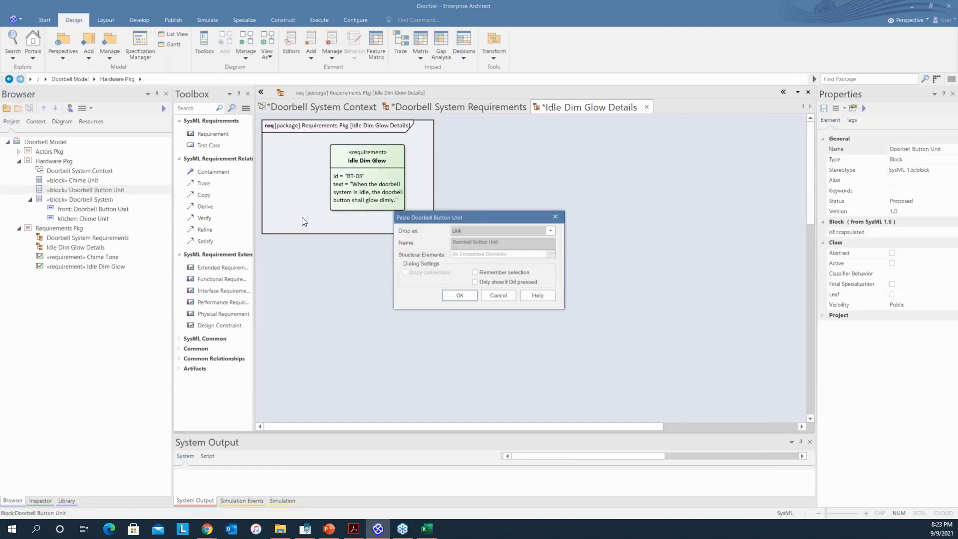
left_click(460, 296)
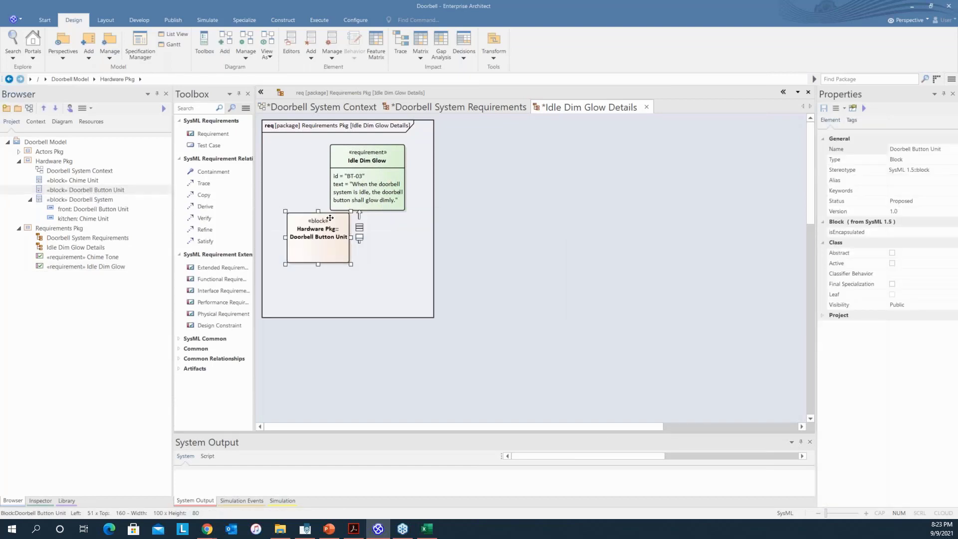
left_click_drag(331, 218, 379, 267)
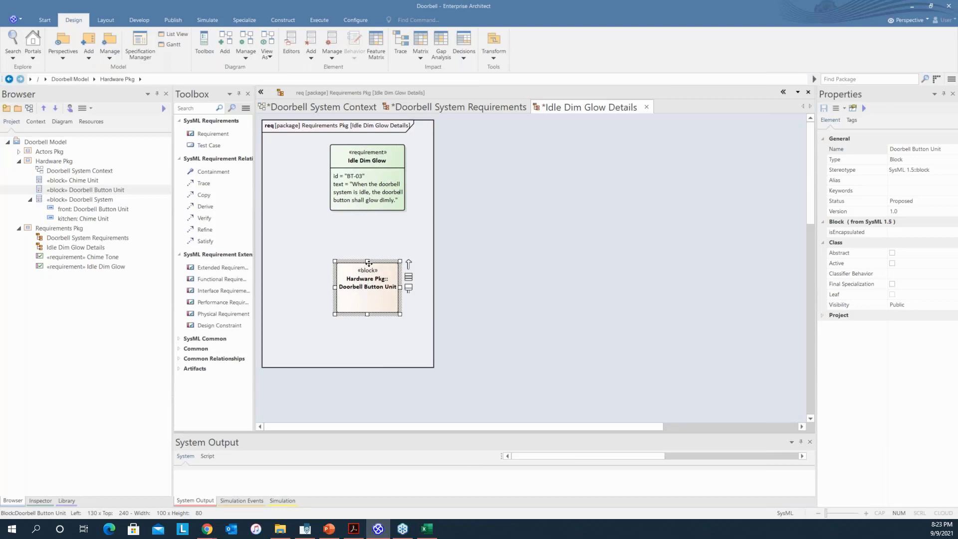
left_click(480, 269)
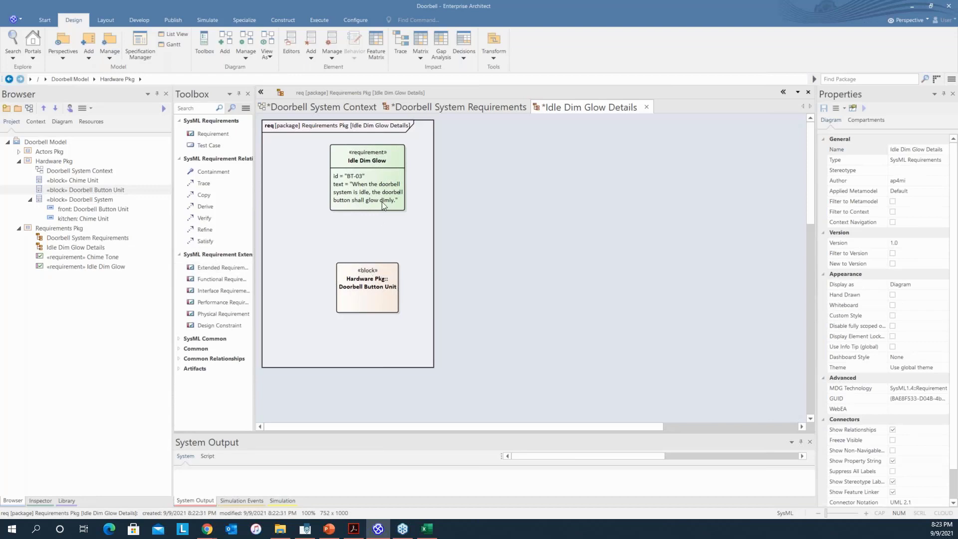
- Draw a Satisfy relationship from the Doorbell Button Unit block to the Idle Dim Glow requirement
left_click(192, 242)
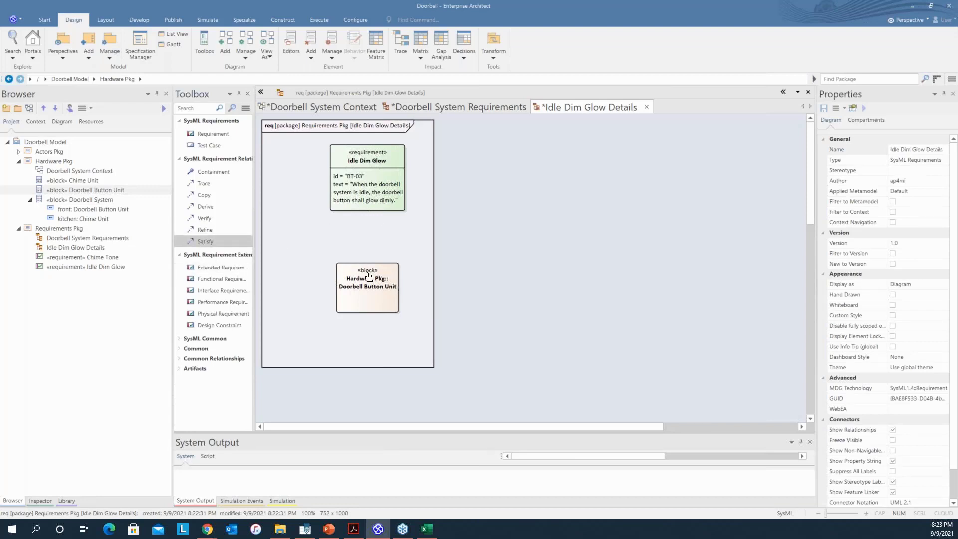
left_click_drag(370, 277, 365, 202)
left_click(505, 283)
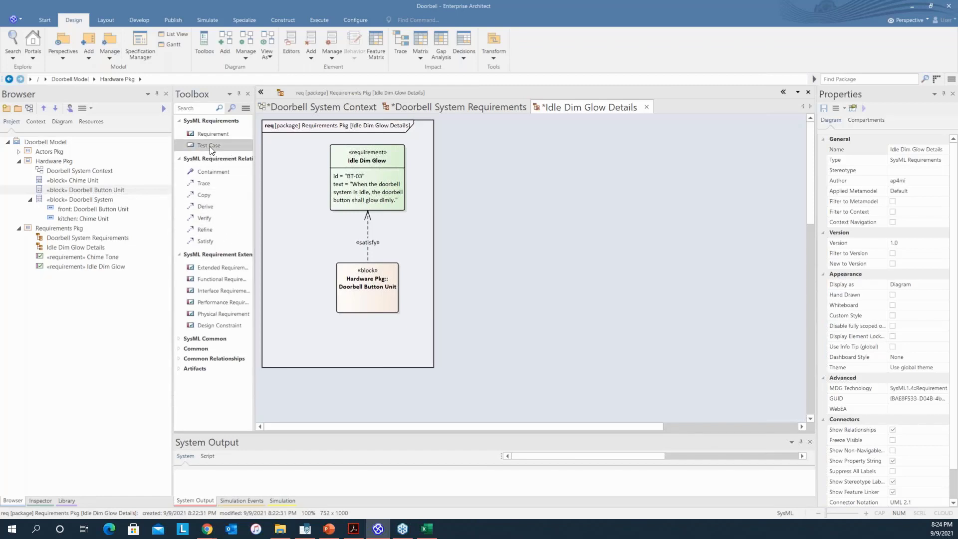
- Add a Test Case element beside the Doorbell Button Unit block and name it "Dim Glow Test"
left_click_drag(209, 146, 516, 253)
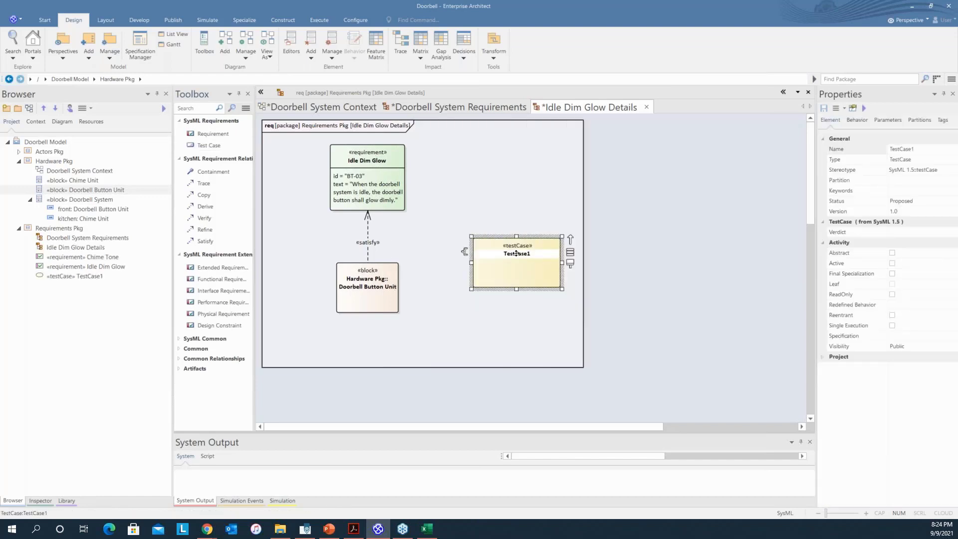
key("F2")
key("BackSpace")
key("BackSpace")
key("BackSpace")
key("BackSpace")
key("BackSpace")
key("BackSpace")
key("BackSpace")
key("BackSpace")
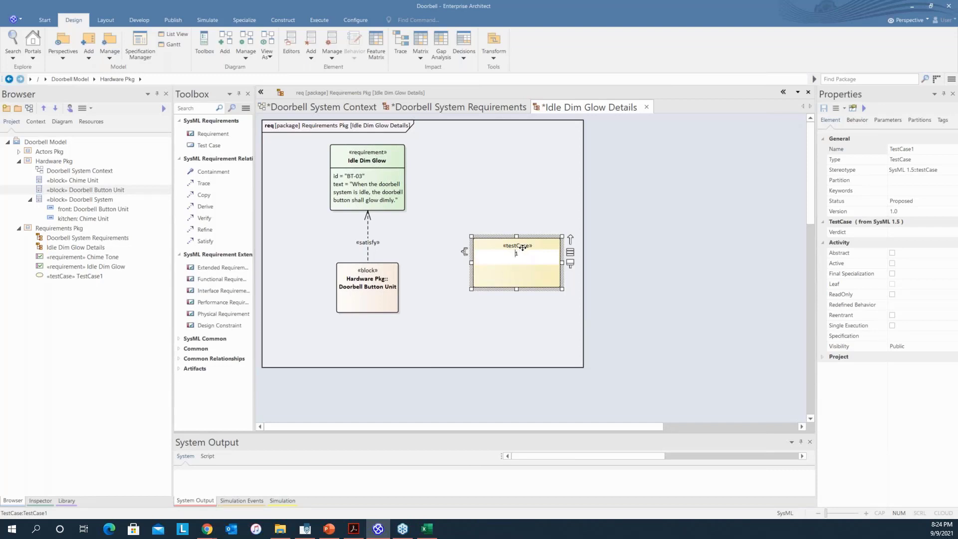
type("Dim Glow Test")
key("Delete")
left_click(660, 280)
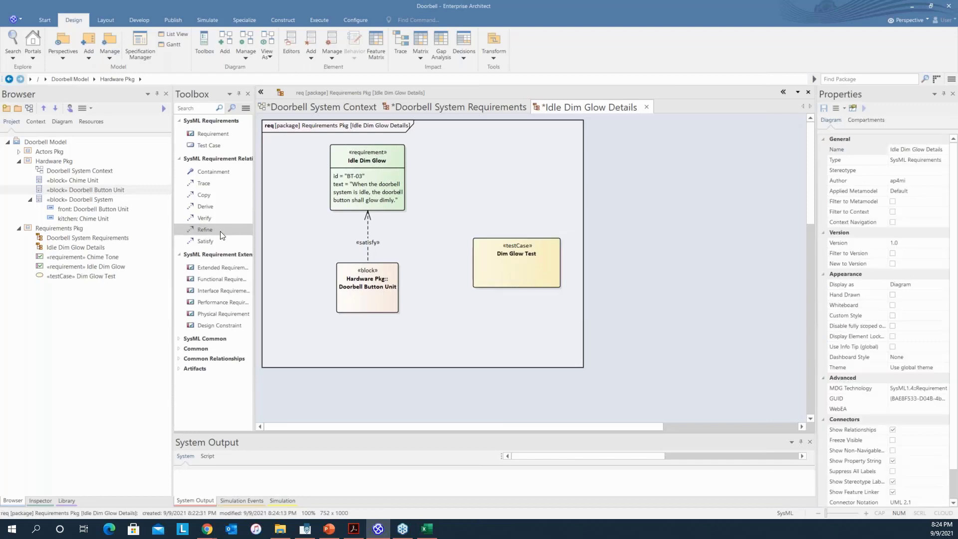
- Draw a Verify relationship from the Dim Glow Test test case to the Idle Dim Glow requirement
left_click(204, 218)
left_click_drag(499, 255, 402, 204)
left_click(615, 283)
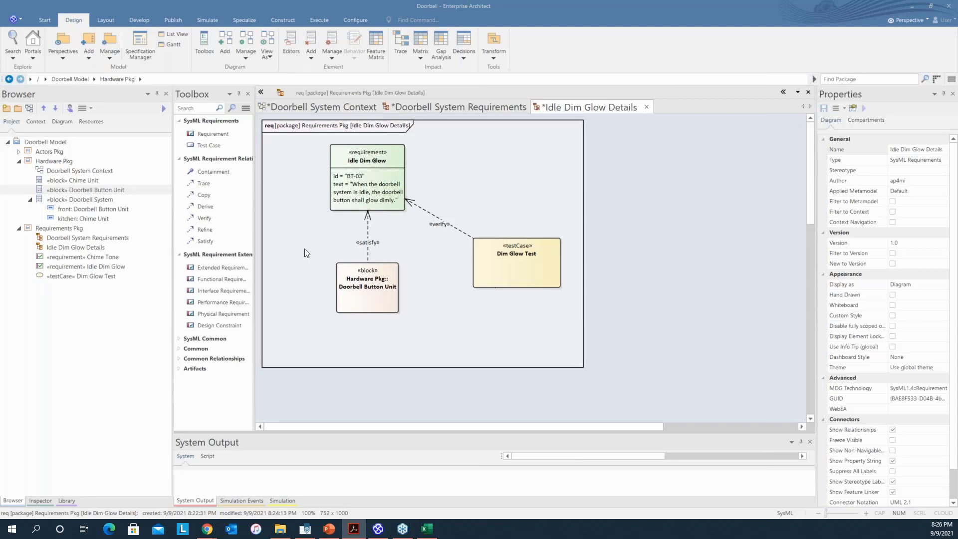
- Add a package named "Behavior Pkg" without initial content to the Doorbell Model and collapse the Hardware and Requirements packages
right_click(55, 143)
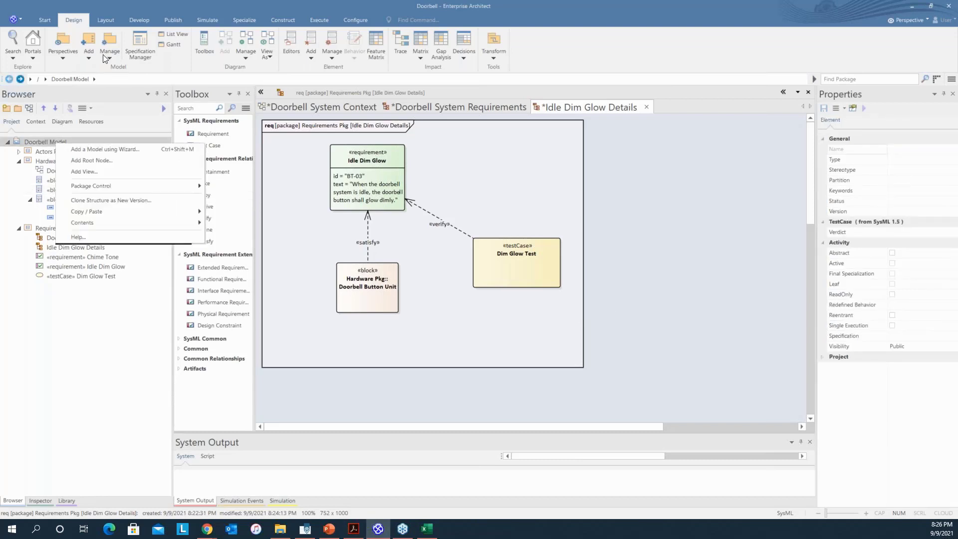
left_click(90, 54)
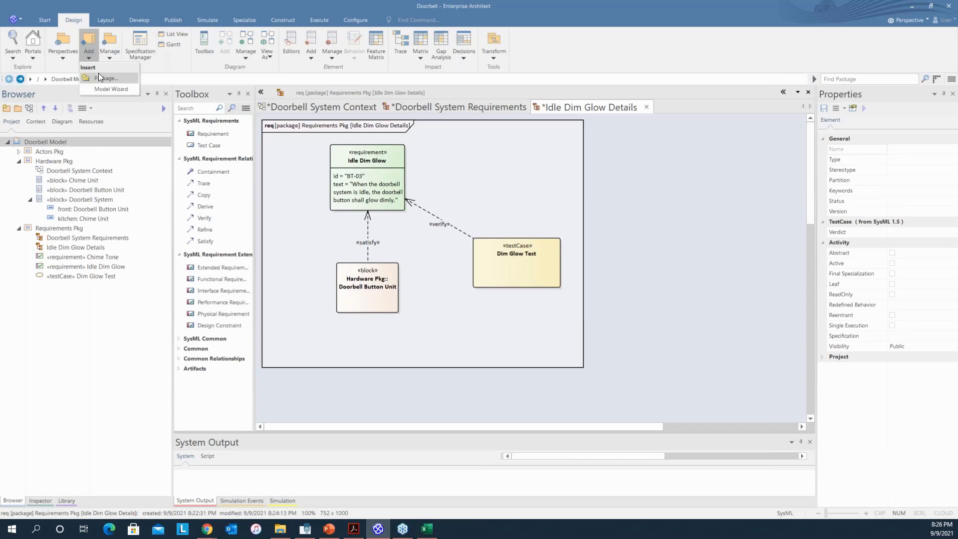
left_click(99, 75)
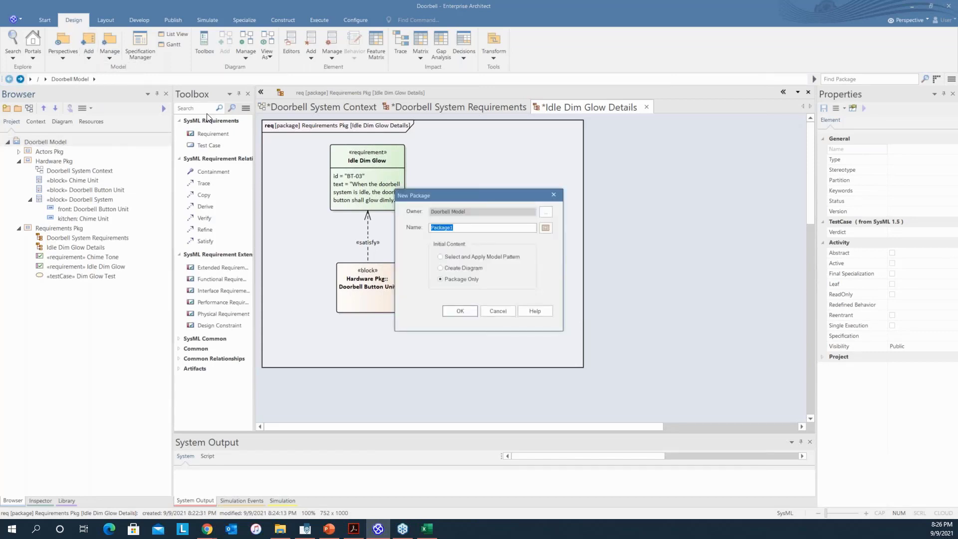
type("Behavior Pkg")
left_click(464, 313)
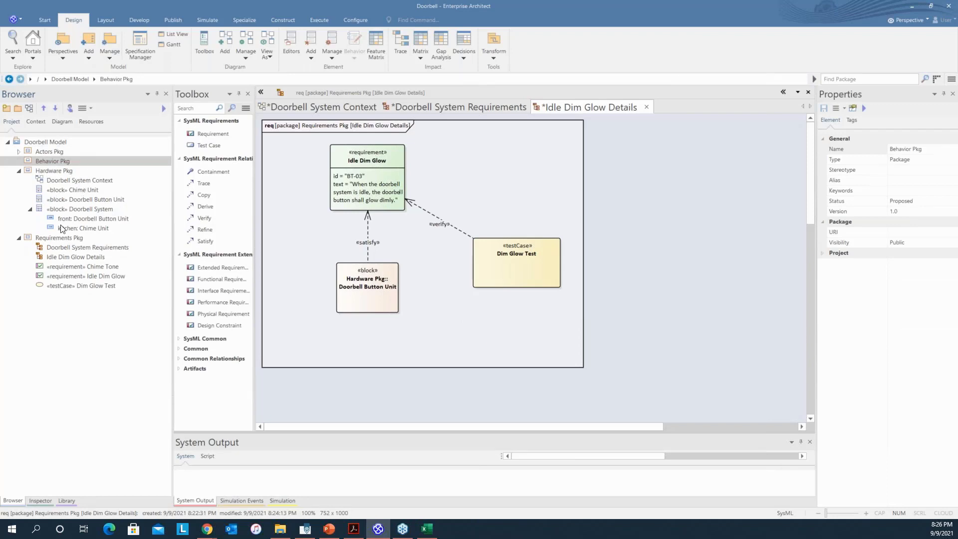
left_click(19, 170)
left_click(19, 180)
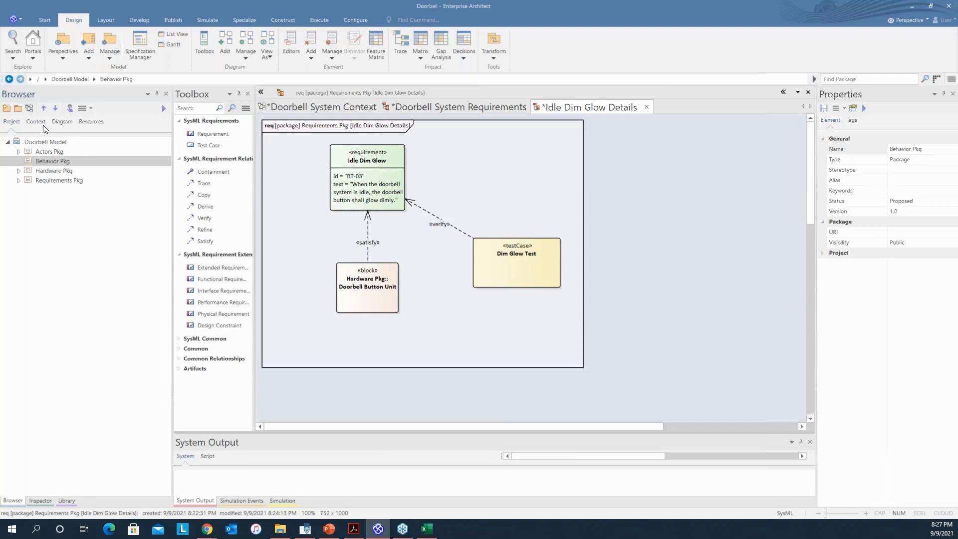
- Add a SysML 1.5 Interaction element named "Visitor Arrival" to the Behavior Pkg without placing it on the current diagram
right_click(48, 161)
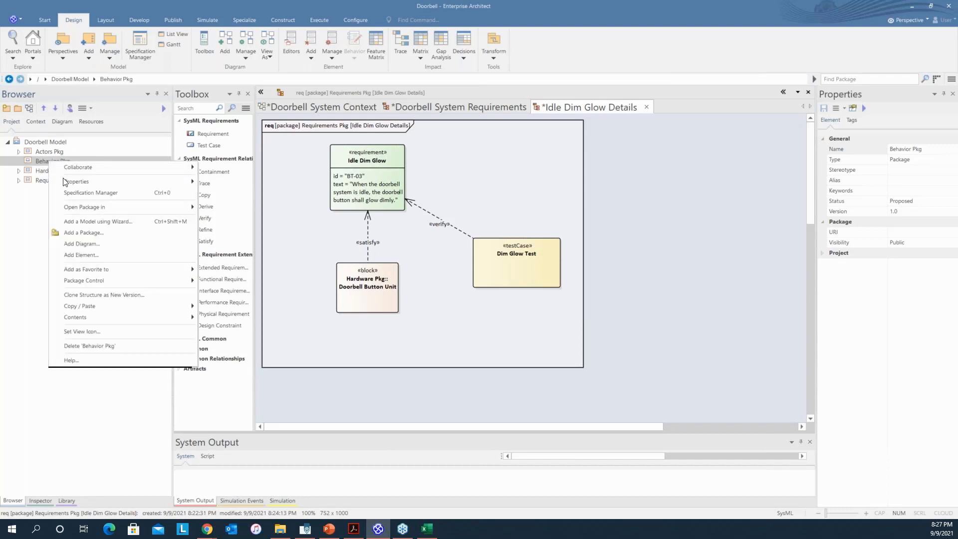
left_click(97, 255)
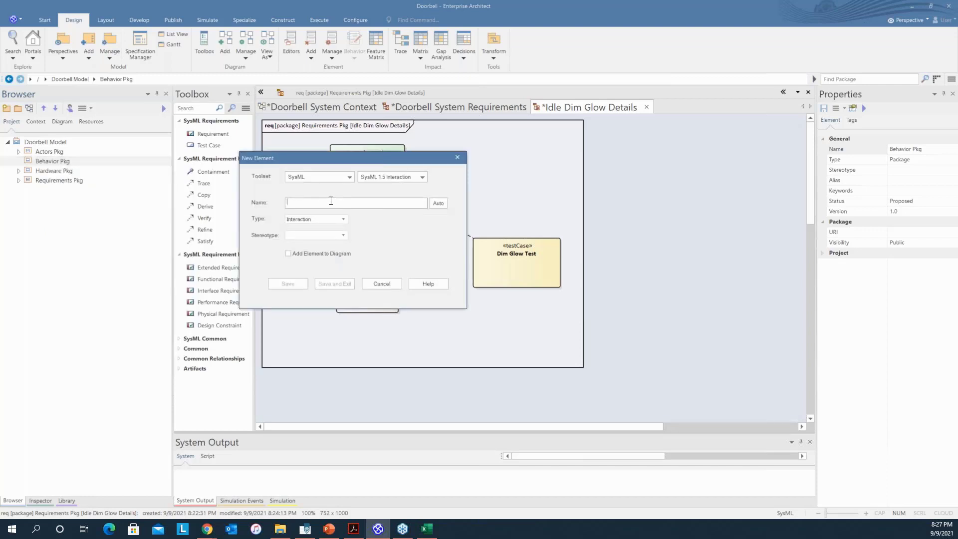
type("Visitor Arrival")
left_click(288, 284)
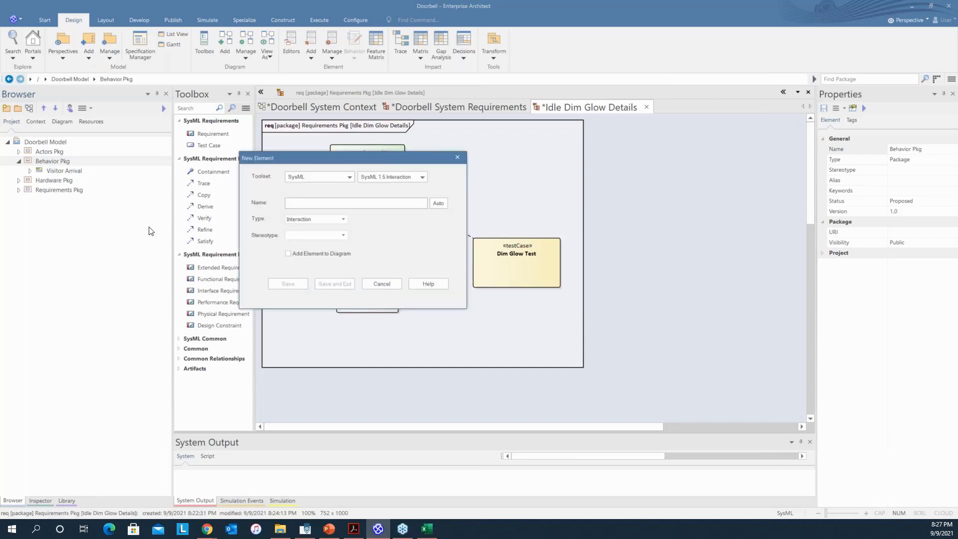
left_click(457, 157)
- Expand the Visitor Arrival interaction in the Behavior Pkg and open its sequence diagram
left_click(65, 171)
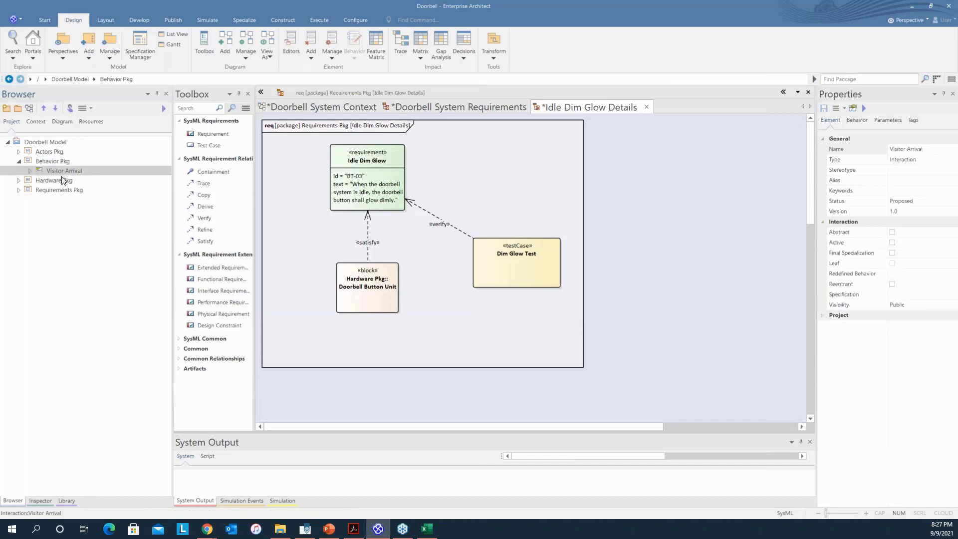
left_click(30, 171)
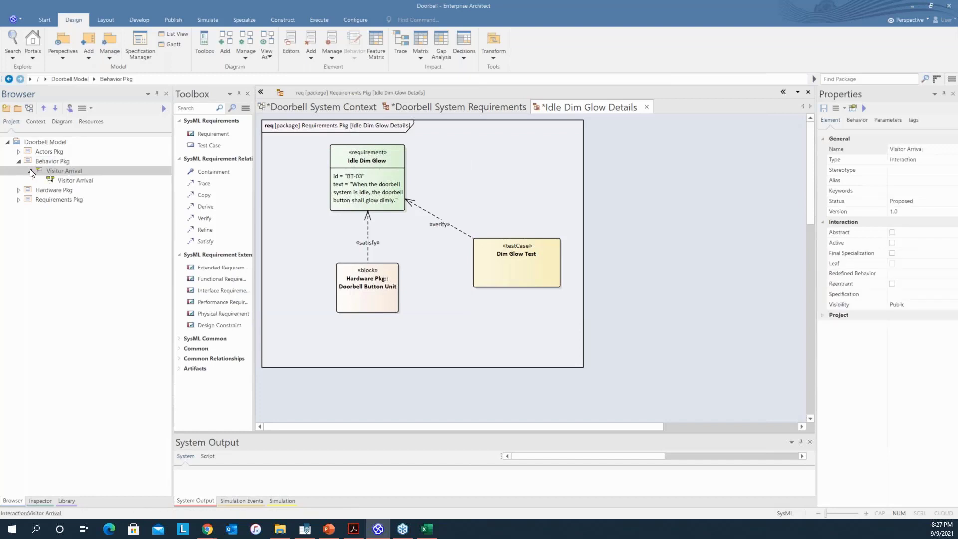
left_click(86, 181)
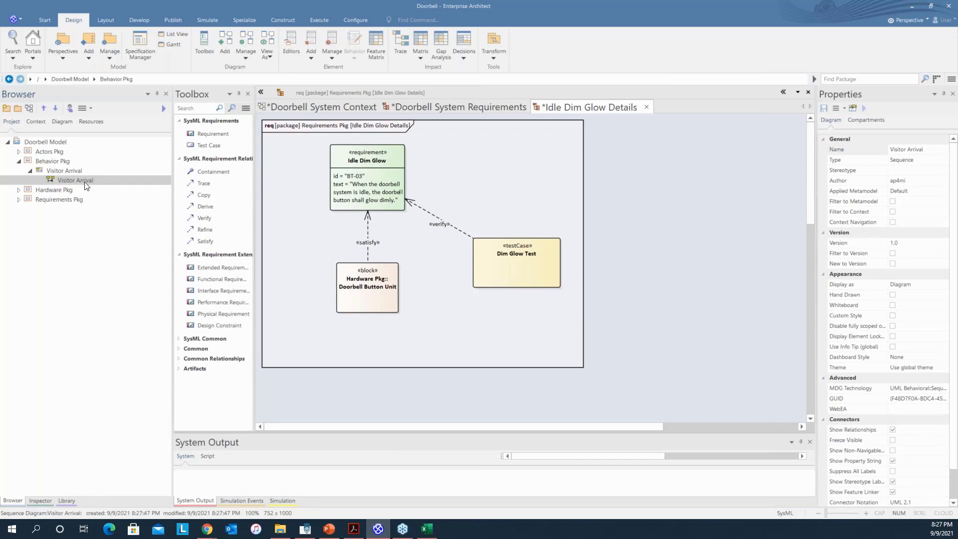
double_click(86, 182)
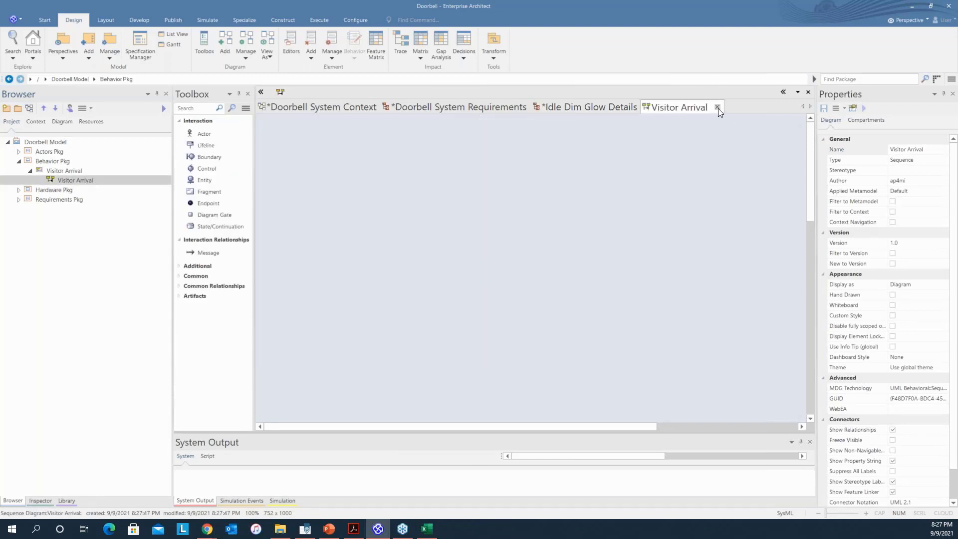
- Close the open Visitor Arrival sequence diagram and delete it from the Visitor Arrival interaction
left_click(717, 107)
right_click(88, 185)
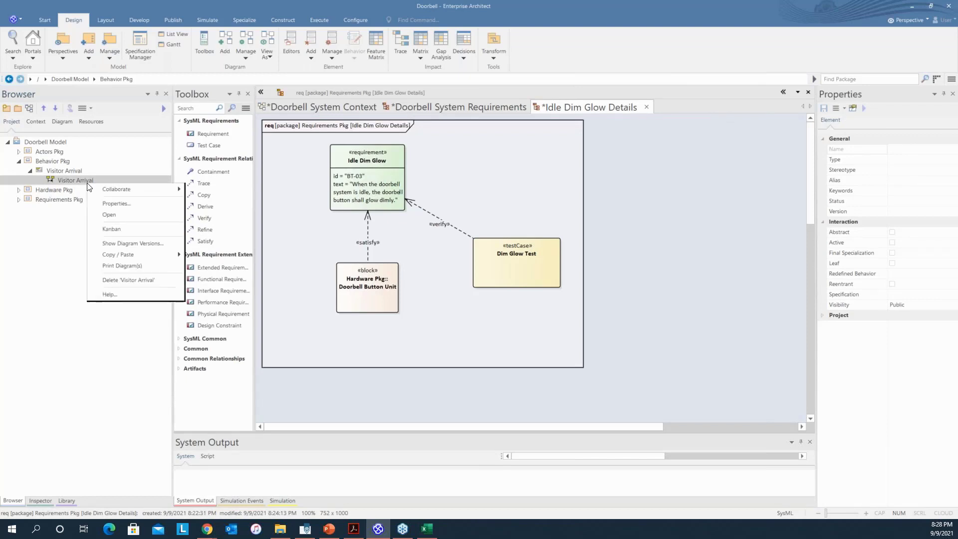
left_click(135, 280)
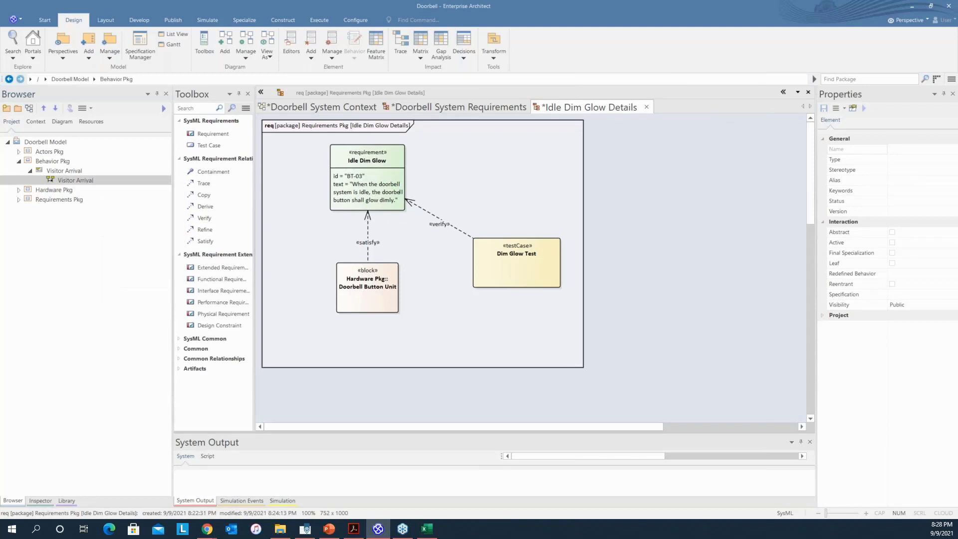
left_click(472, 284)
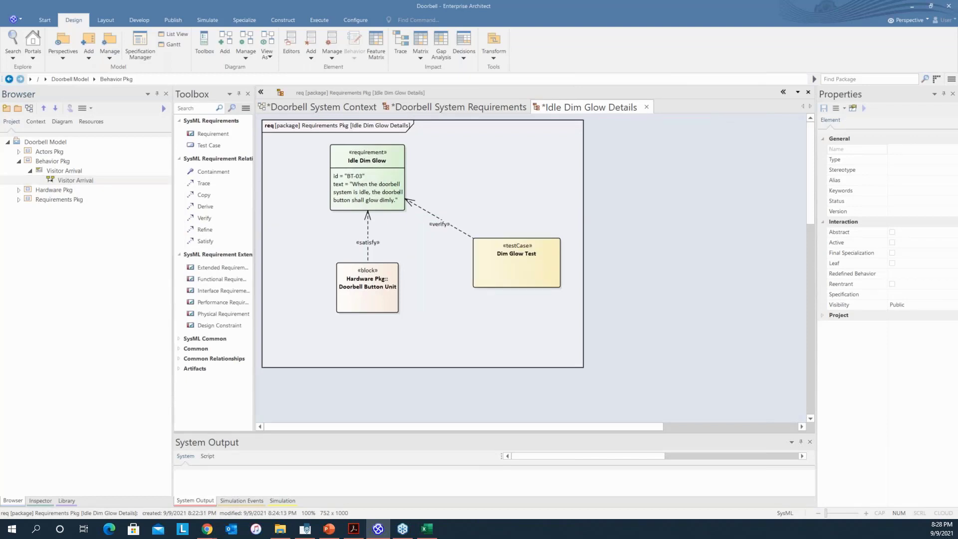
- Add a SysML 1.5 Sequence diagram named "Visitor Arrival" to the Visitor Arrival interaction
right_click(82, 171)
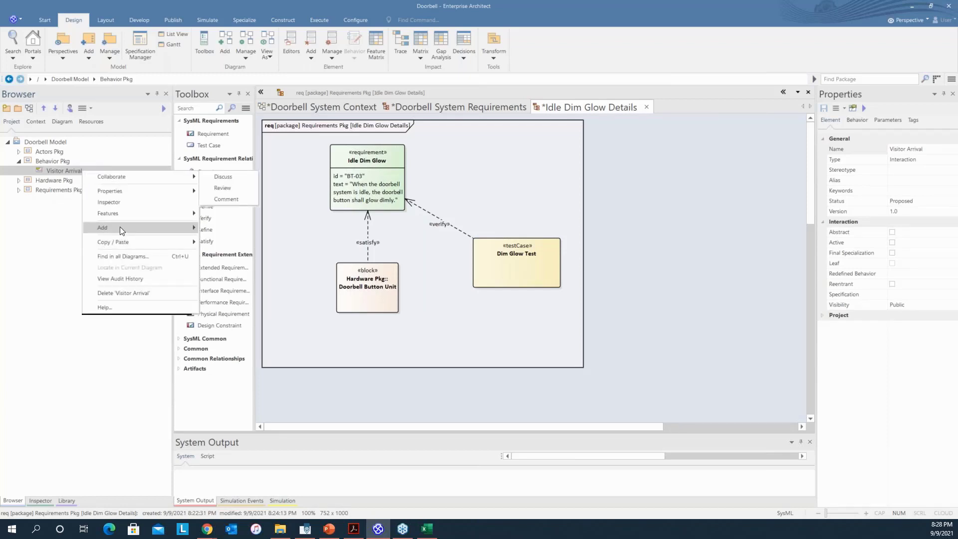
mouse_move(120, 227)
left_click(235, 239)
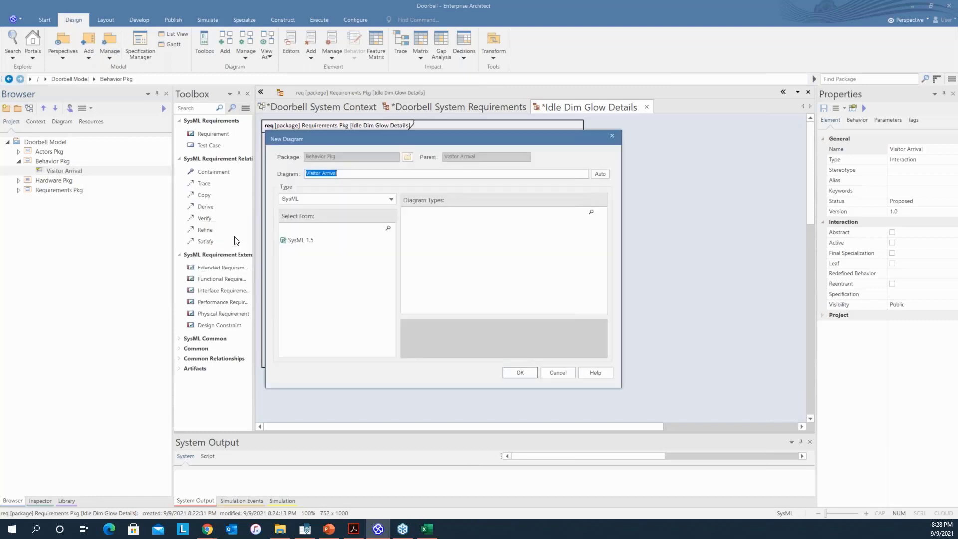
left_click(309, 239)
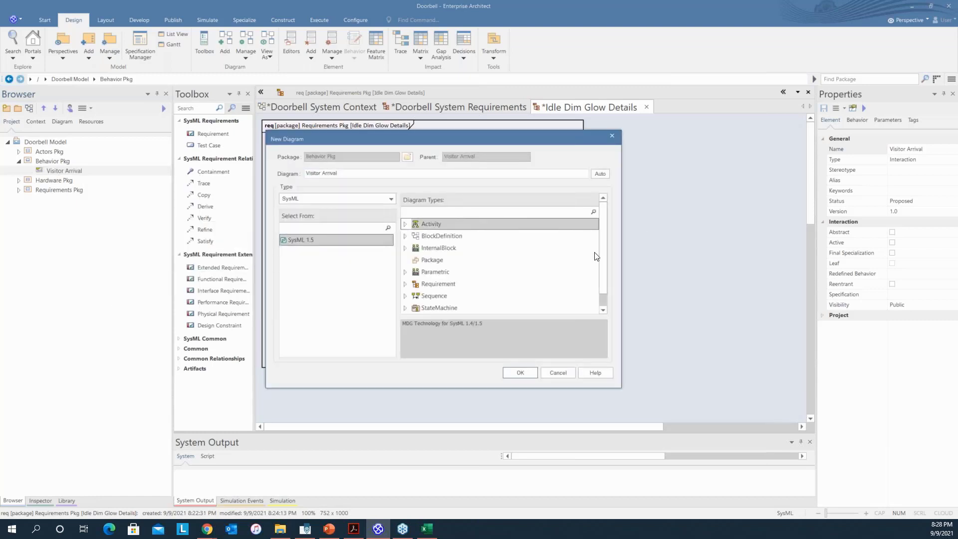
left_click(432, 297)
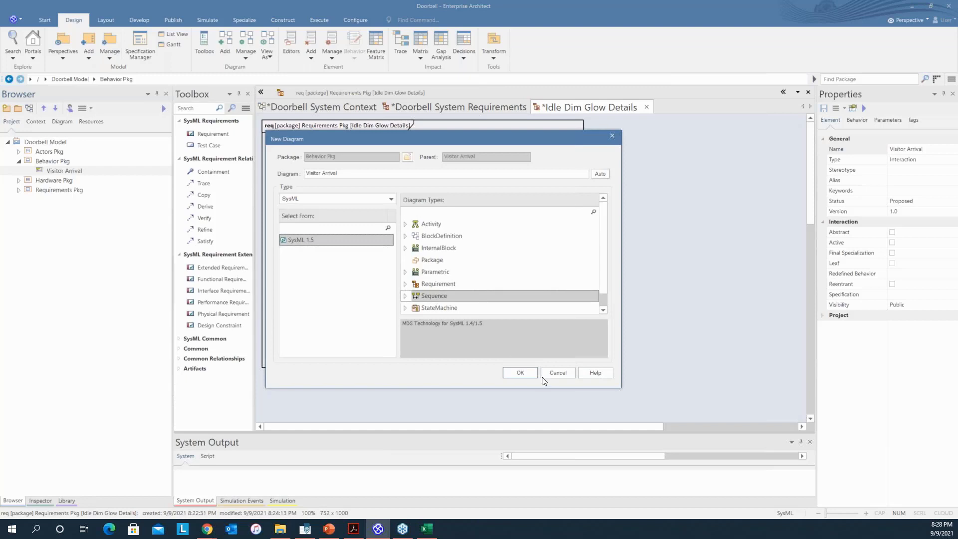
left_click(520, 372)
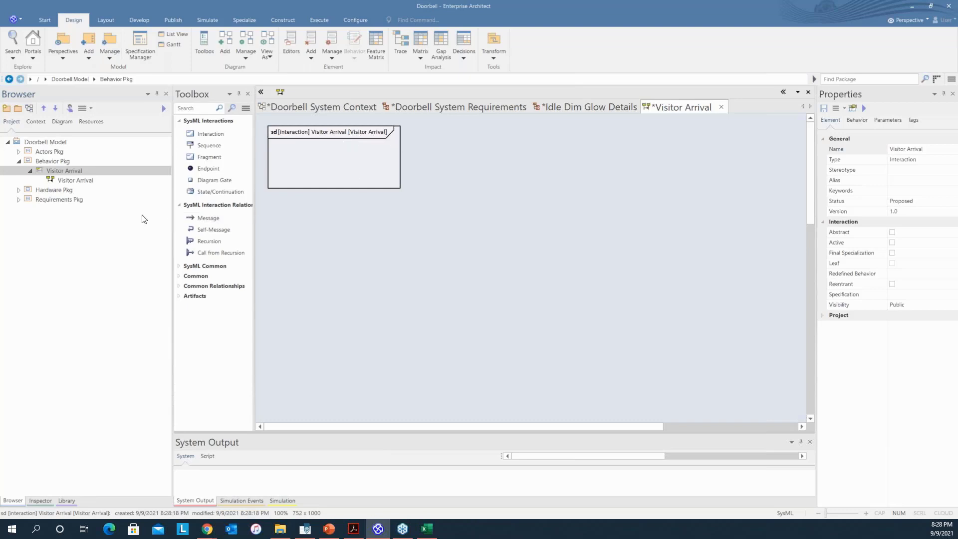
- Place the Visitor actor from the Actors Pkg on the Visitor Arrival sequence diagram as a link
left_click(19, 151)
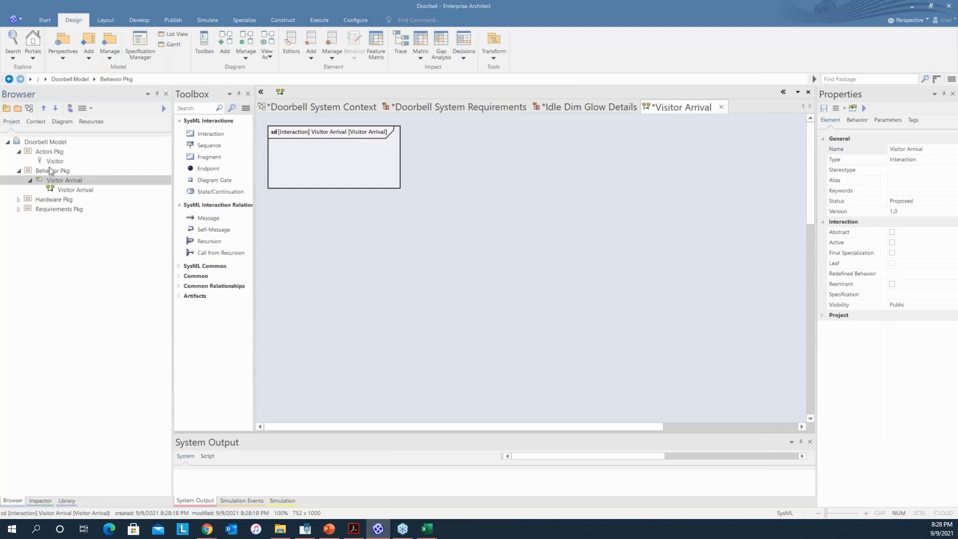
left_click_drag(48, 161, 280, 159)
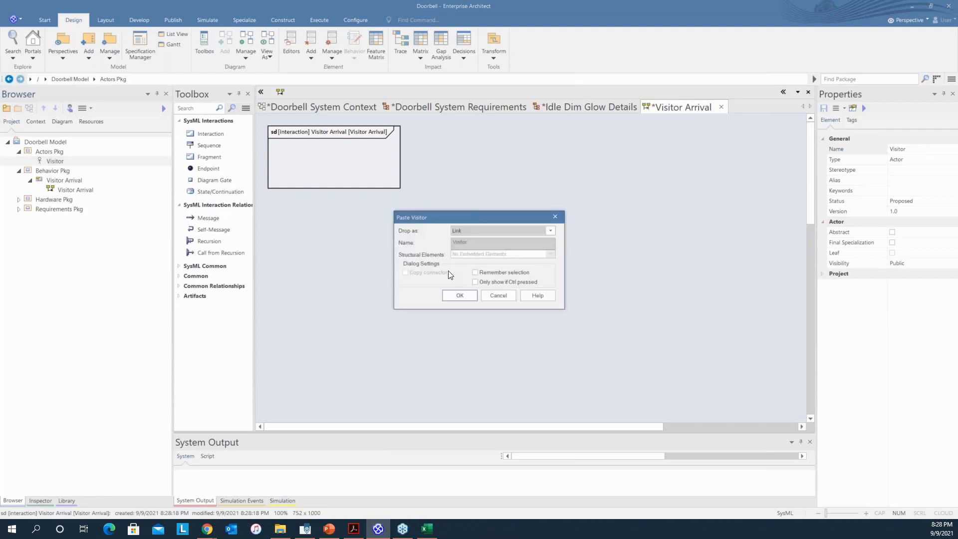
left_click(461, 297)
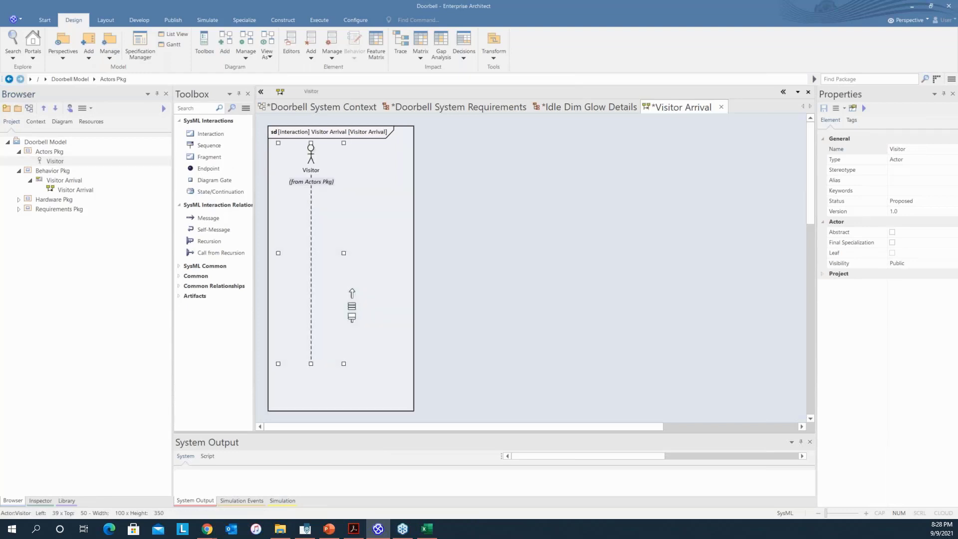
left_click(459, 222)
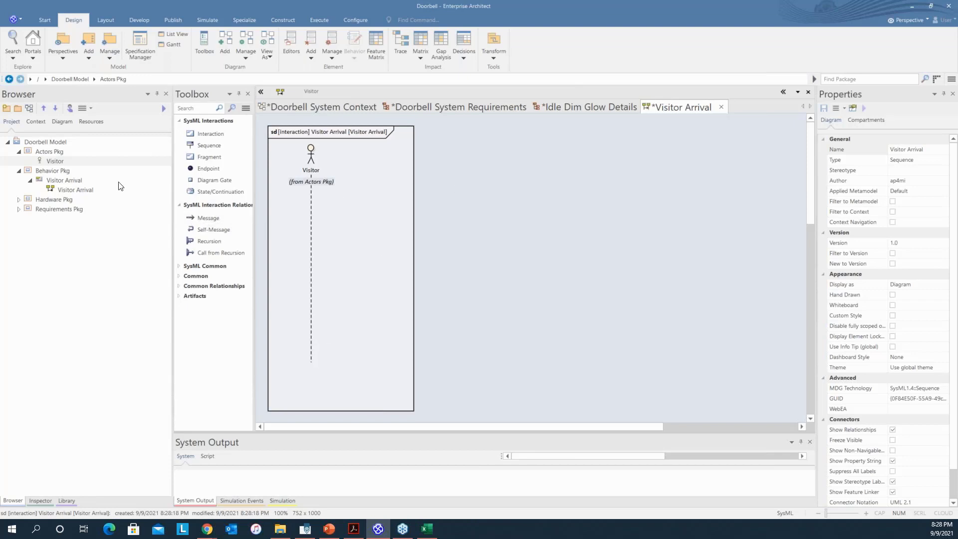
- Place the Doorbell Button Unit block from the Hardware Pkg on the sequence diagram as a link, beside the Visitor lifeline
left_click(19, 171)
left_click(19, 151)
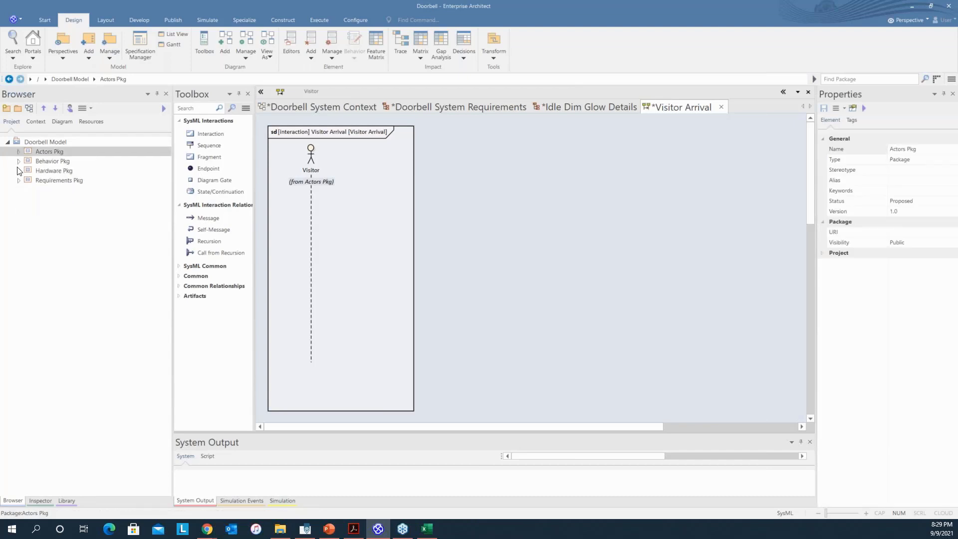
left_click(19, 170)
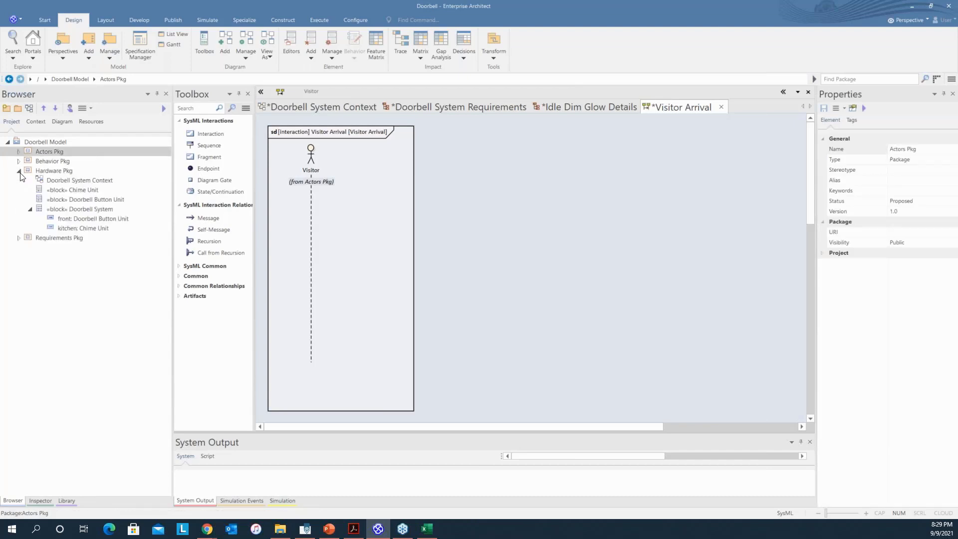
left_click(67, 199)
left_click_drag(86, 199, 379, 180)
left_click(475, 295)
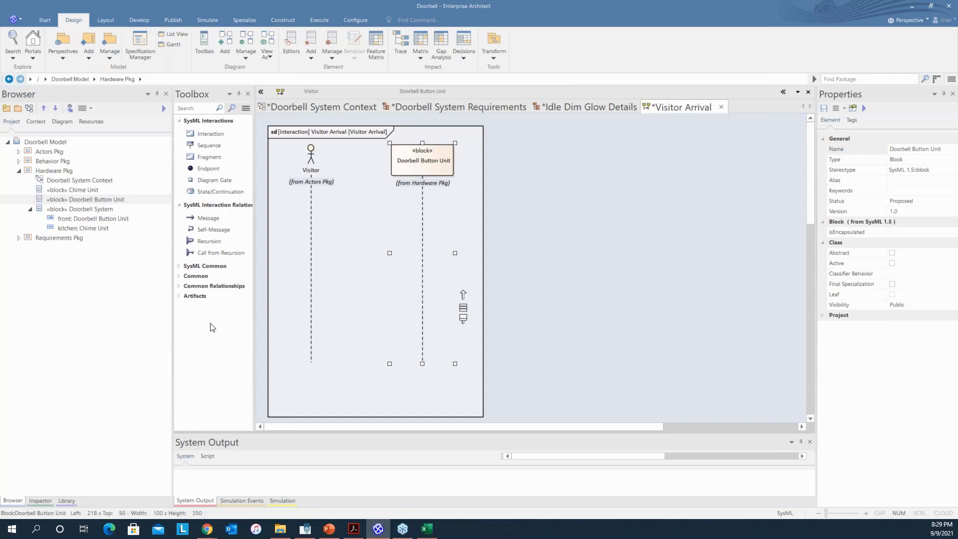
left_click(305, 374)
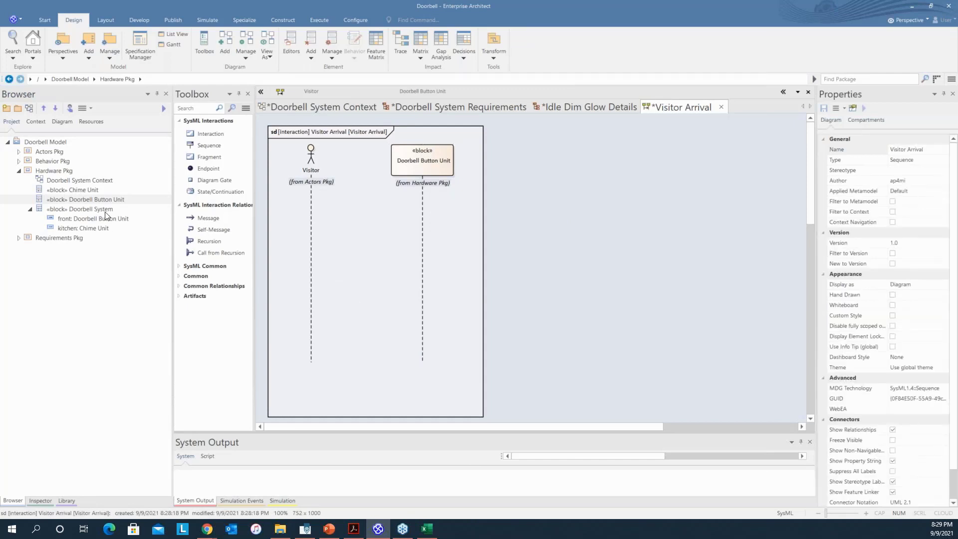
- Place the Chime Unit block from the Hardware Pkg on the sequence diagram as a link, beside the Doorbell Button Unit lifeline
left_click(75, 190)
left_click_drag(74, 189, 385, 185)
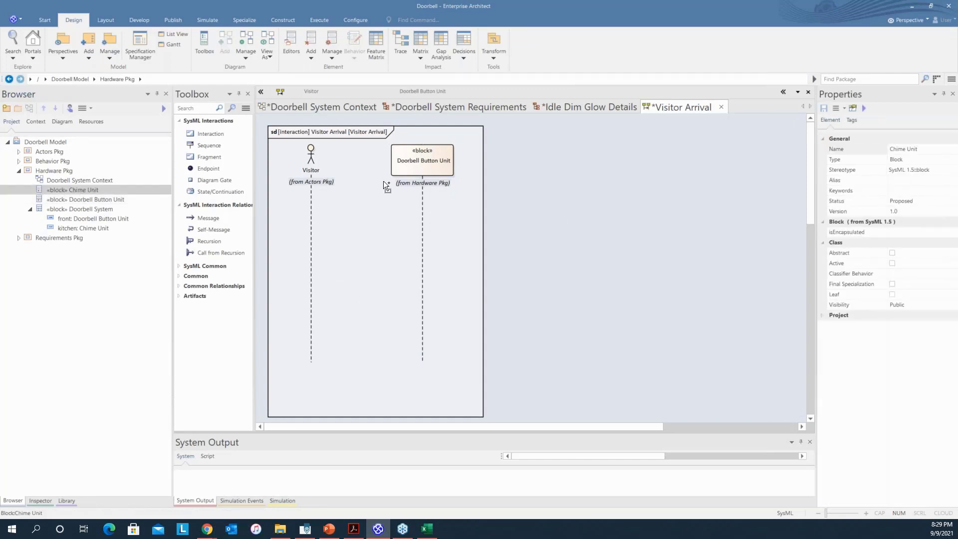
left_click_drag(462, 171, 465, 167)
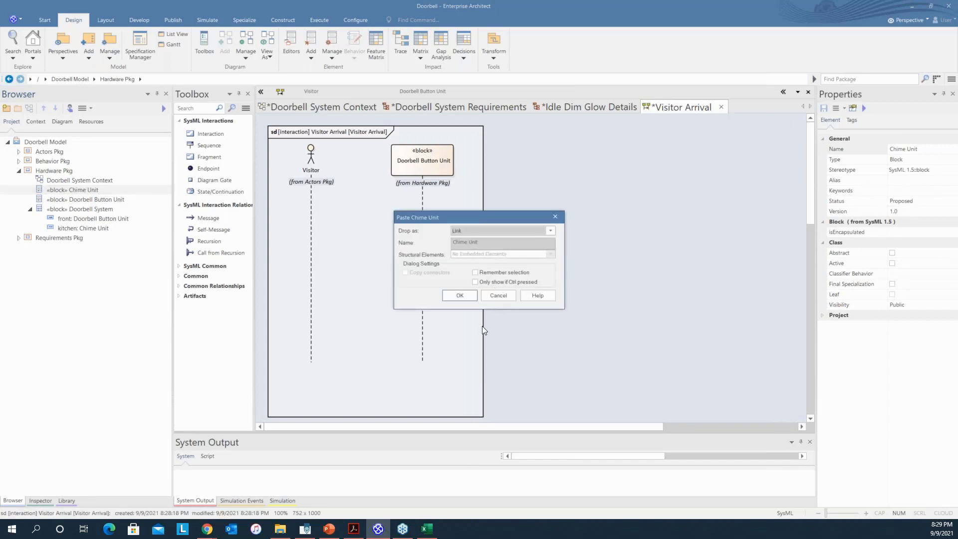
left_click(459, 295)
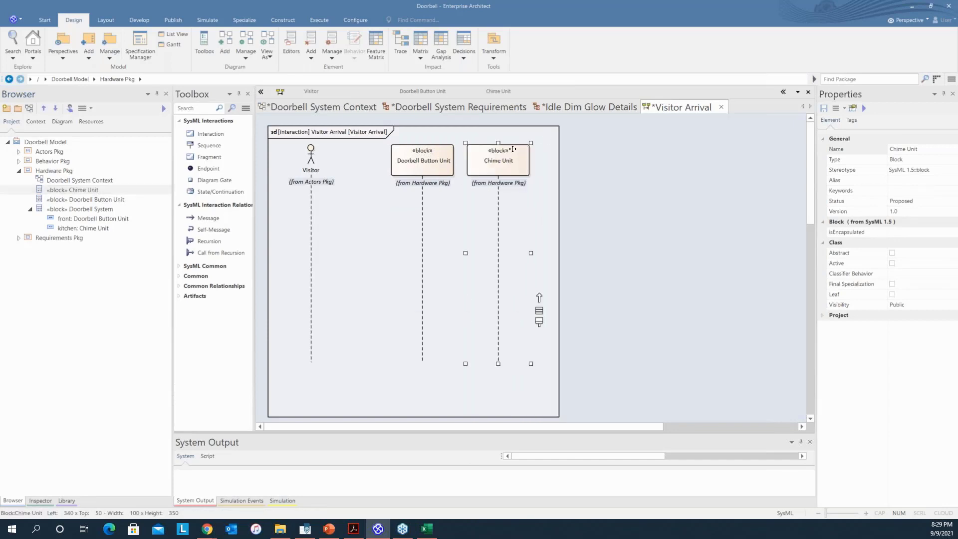
- Space out the lifelines by moving Chime Unit to a left position of about 500 and Doorbell Button Unit to about 270
left_click_drag(530, 146, 631, 145)
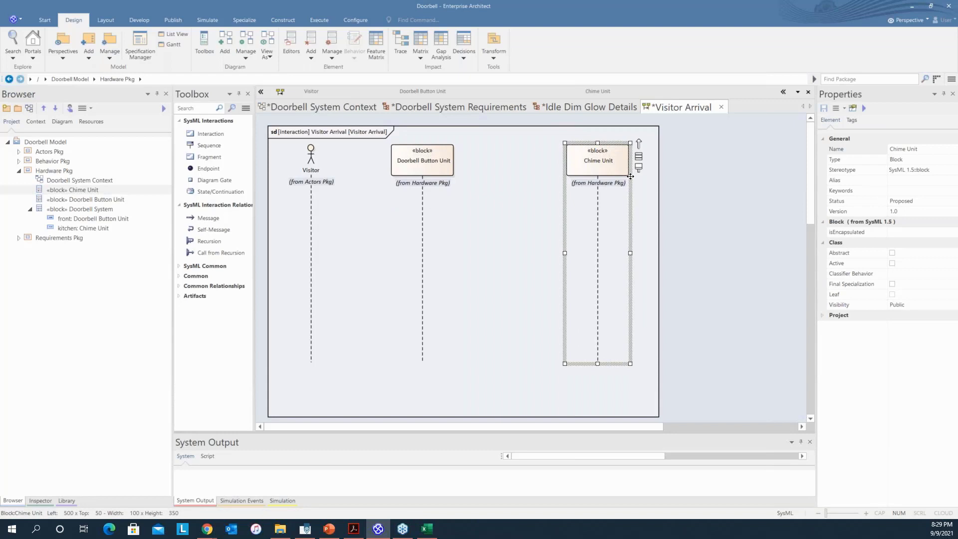
left_click(709, 211)
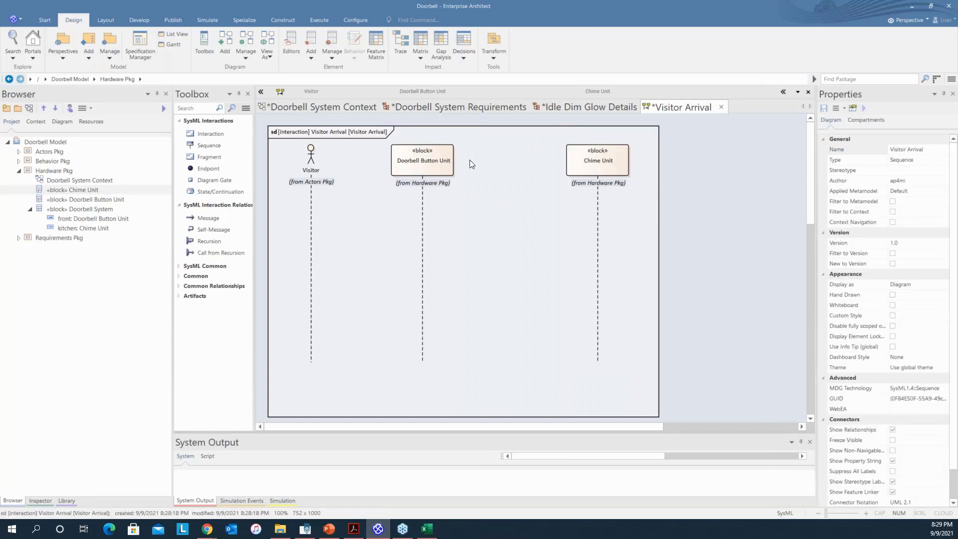
left_click_drag(422, 153, 455, 154)
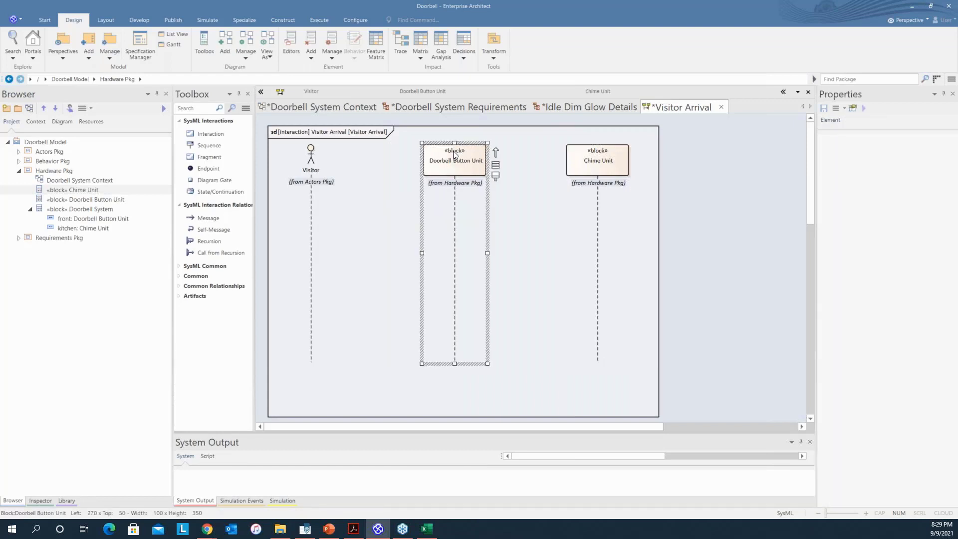
left_click(689, 185)
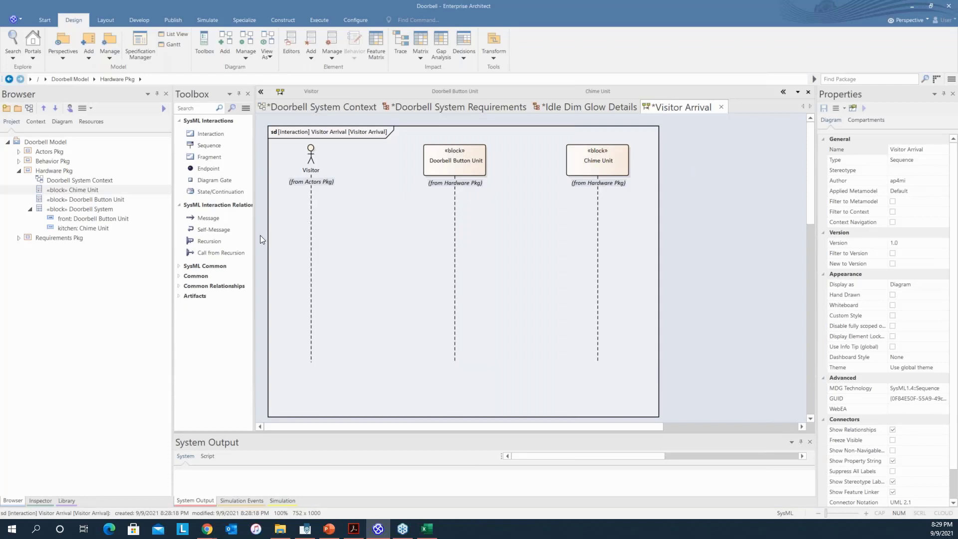
- Draw a message from Visitor to Doorbell Button Unit, name it "Button Pressed", make it Asynchronous and save its properties
left_click(221, 218)
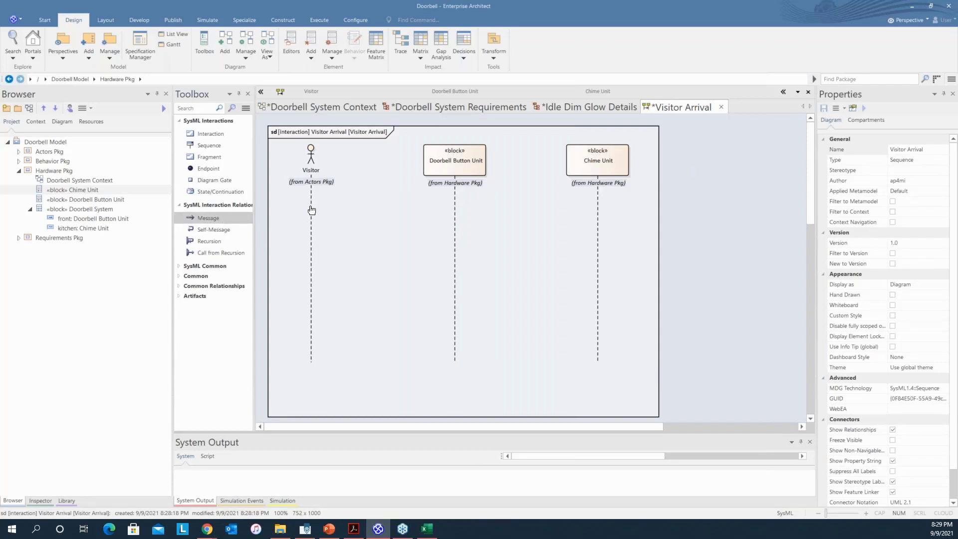
left_click_drag(311, 212, 454, 208)
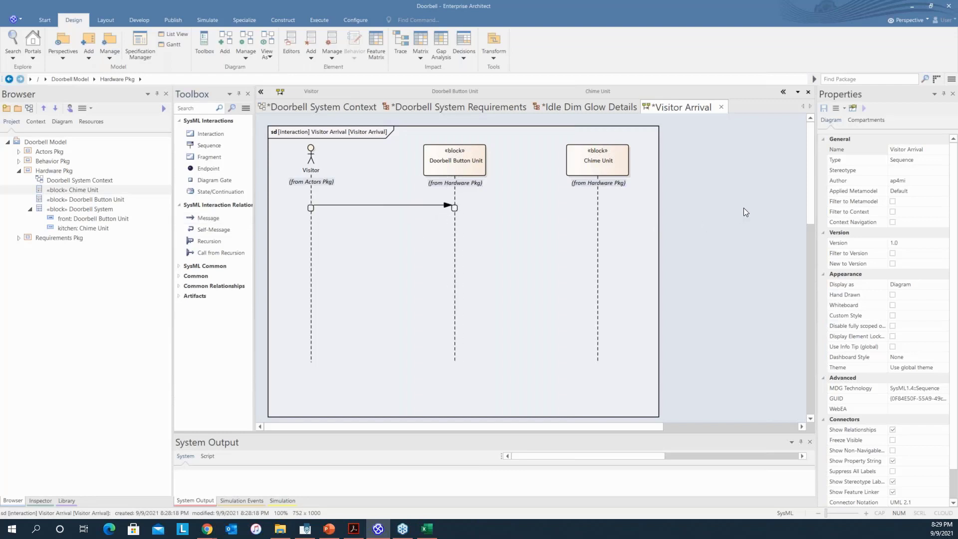
left_click(389, 208)
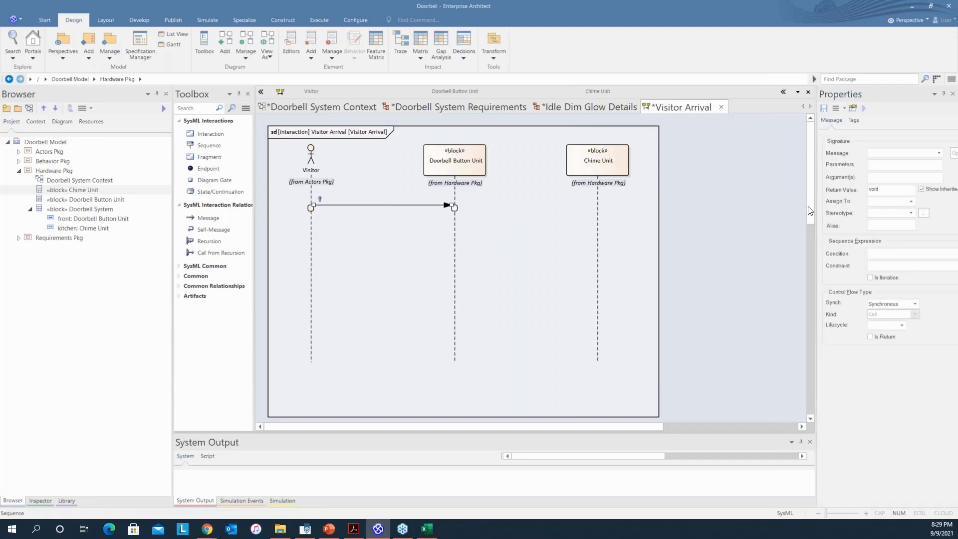
left_click(884, 154)
type("B")
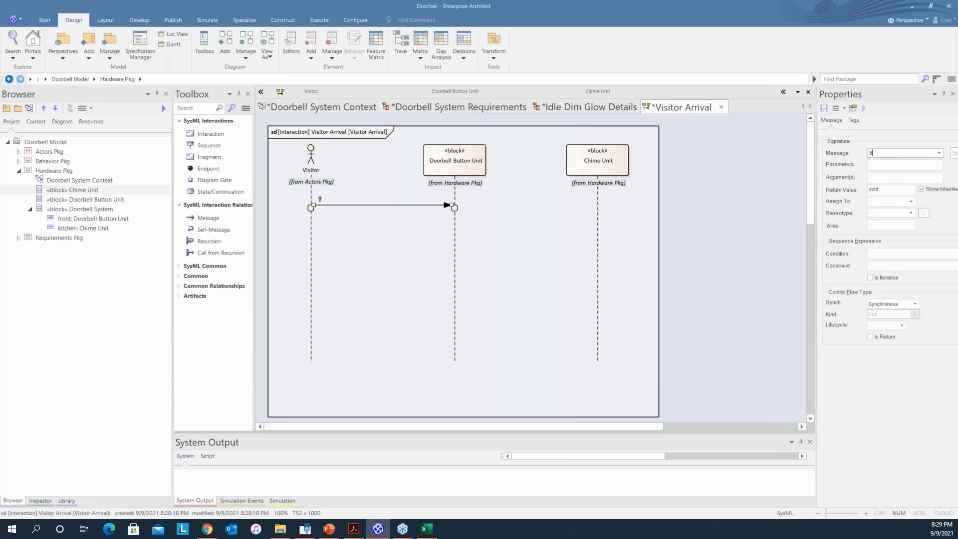
type("utton Pressed")
left_click(916, 304)
left_click(904, 320)
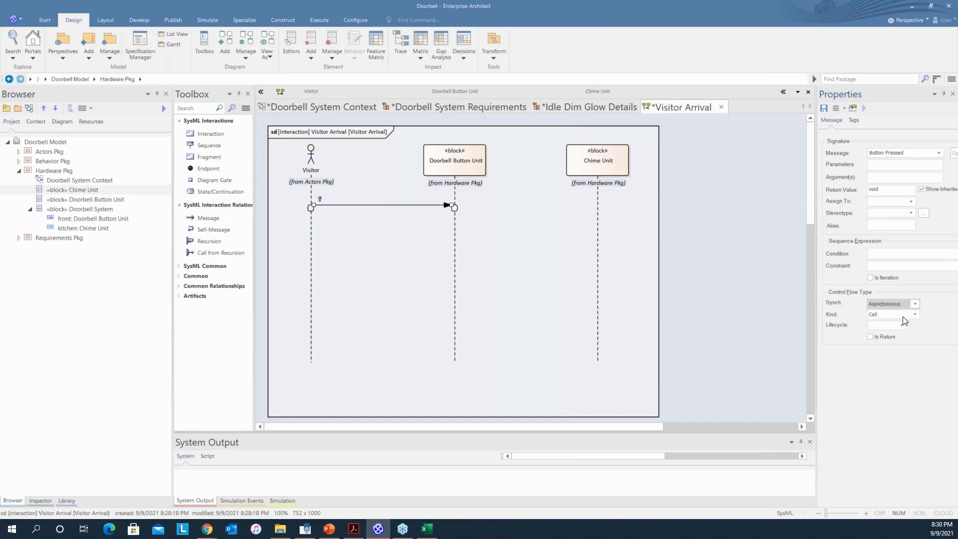
left_click(824, 109)
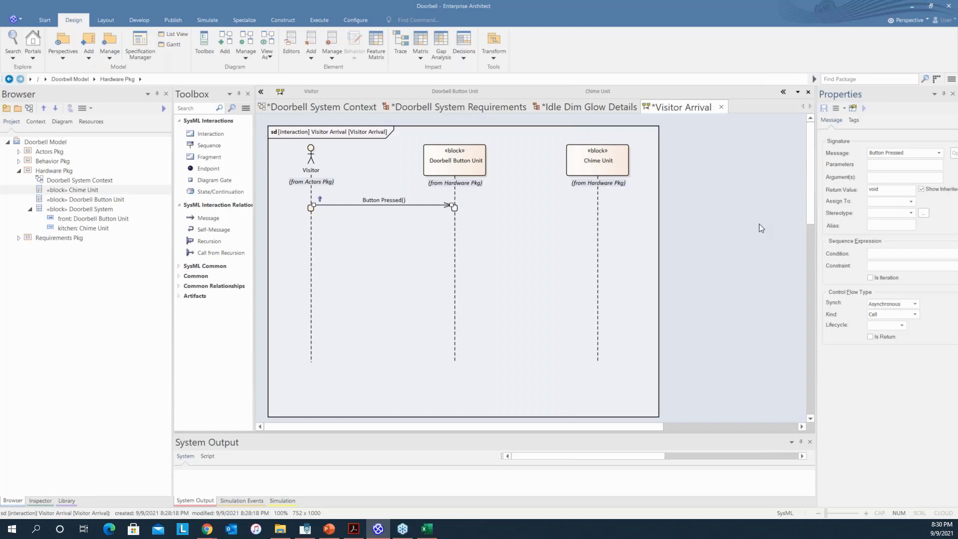
left_click(741, 246)
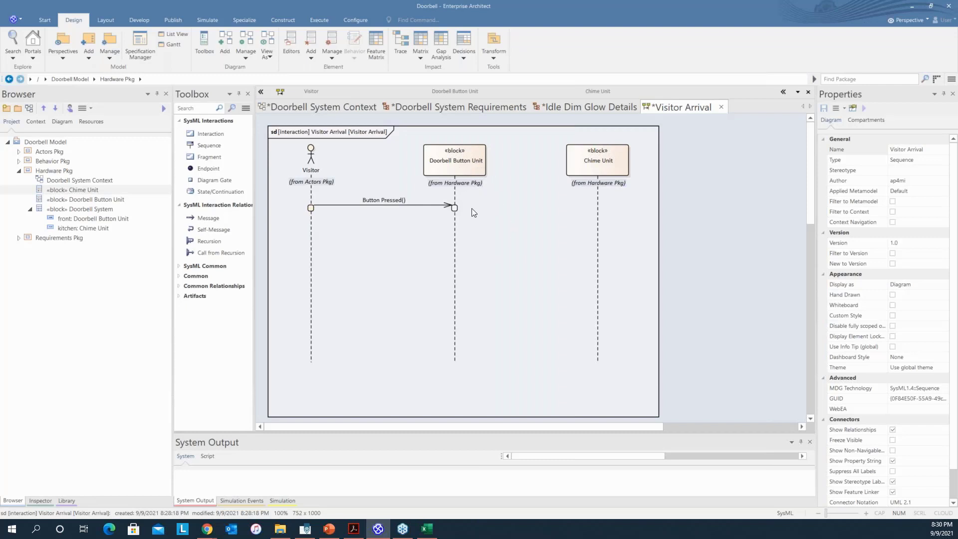
- Draw a message from Doorbell Button Unit to Chime Unit, name it "Button Pressed", make it Asynchronous and save its properties
left_click(244, 218)
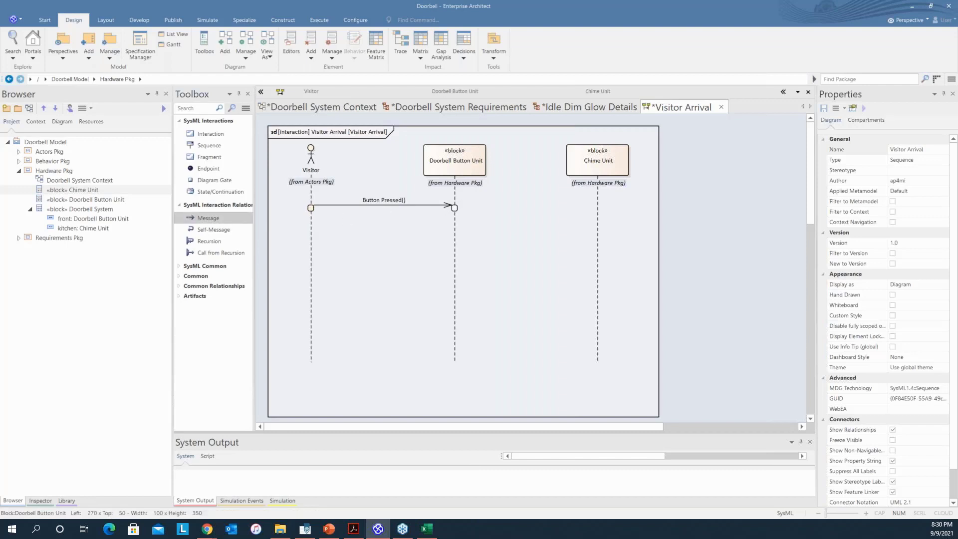
left_click_drag(454, 216, 597, 222)
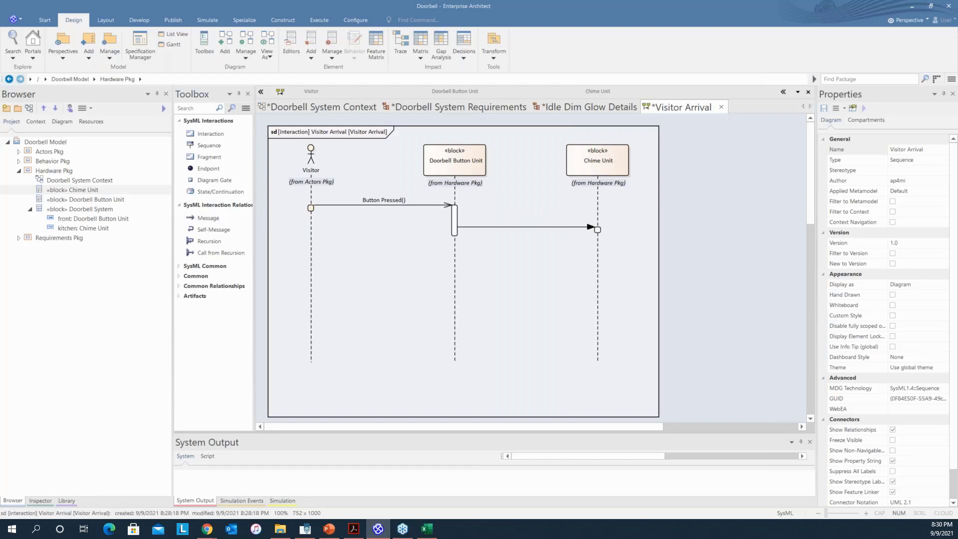
left_click(551, 227)
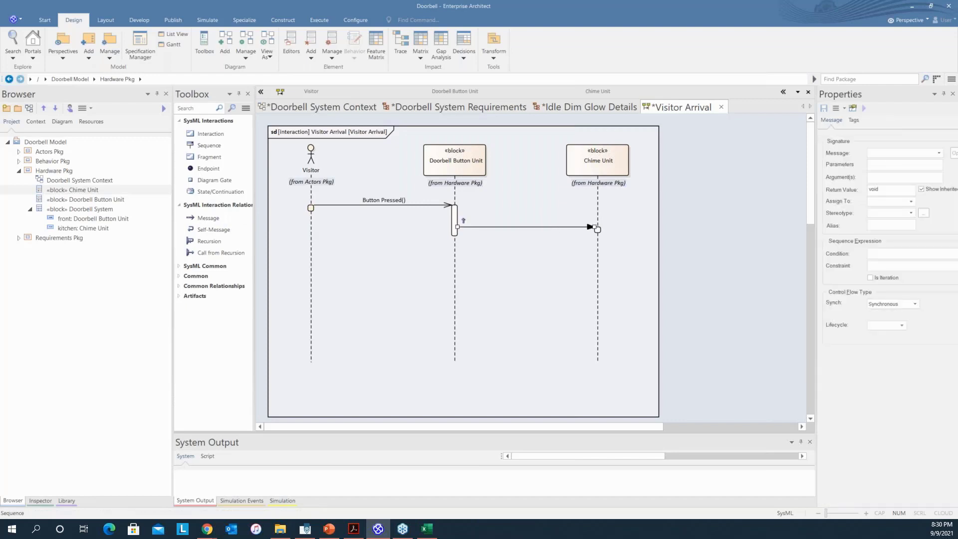
left_click(883, 152)
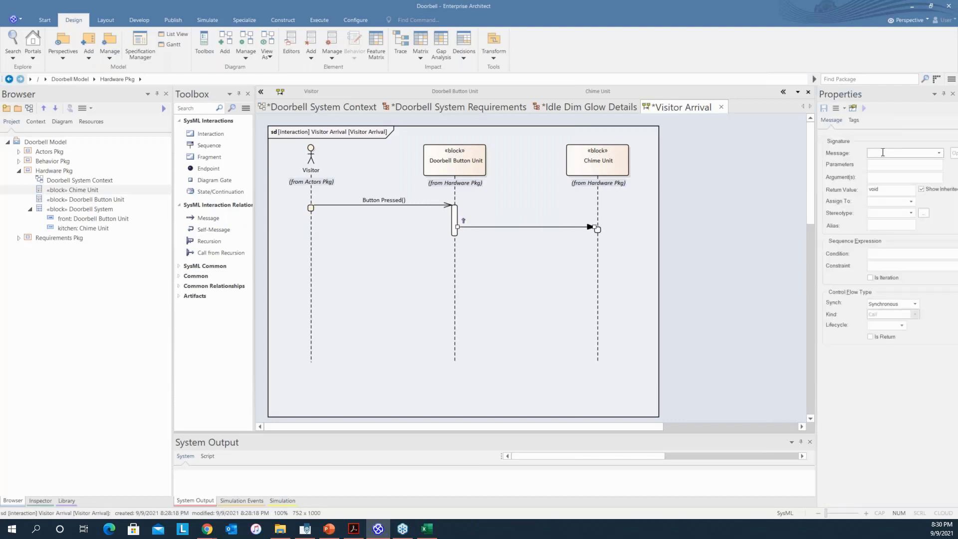
type("Bo")
type("utton Pressed")
left_click(914, 304)
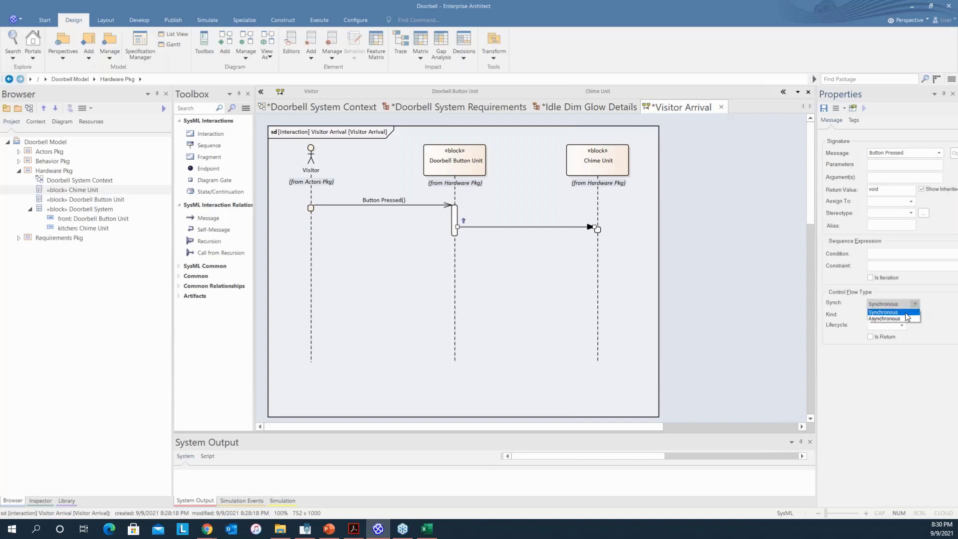
left_click(900, 318)
left_click(823, 108)
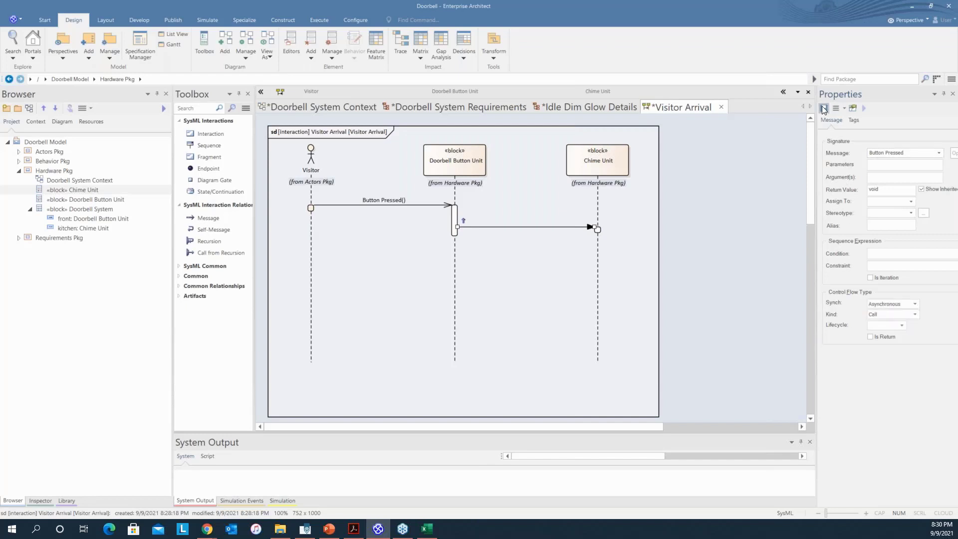
left_click(762, 259)
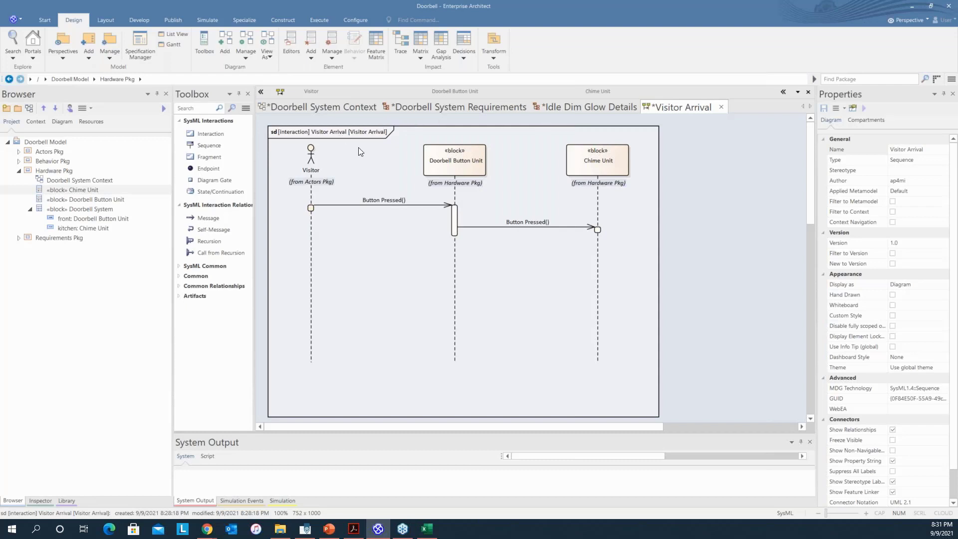
- Draw a message from Chime Unit back to Doorbell Button Unit, name it "Chime Starting", make it Asynchronous and save its properties
left_click(209, 218)
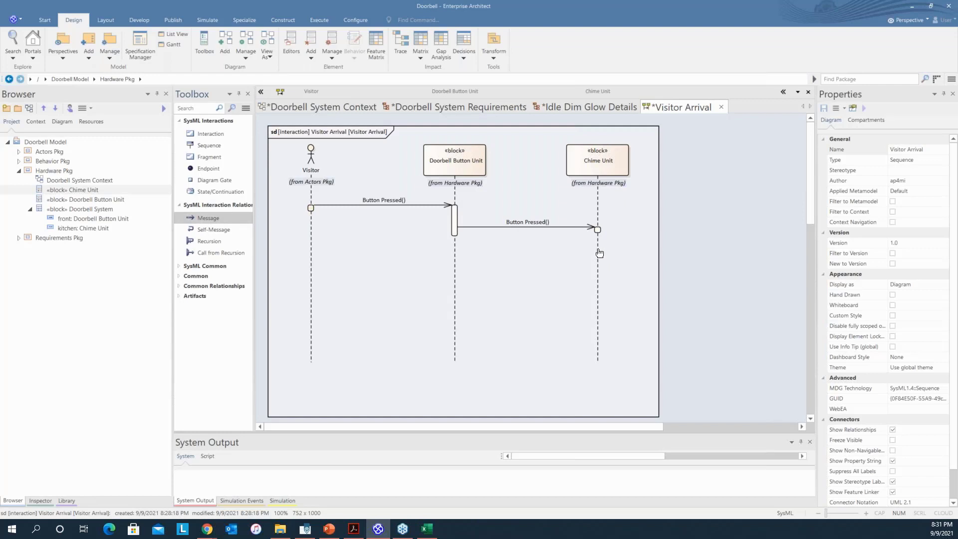
left_click_drag(598, 257, 453, 261)
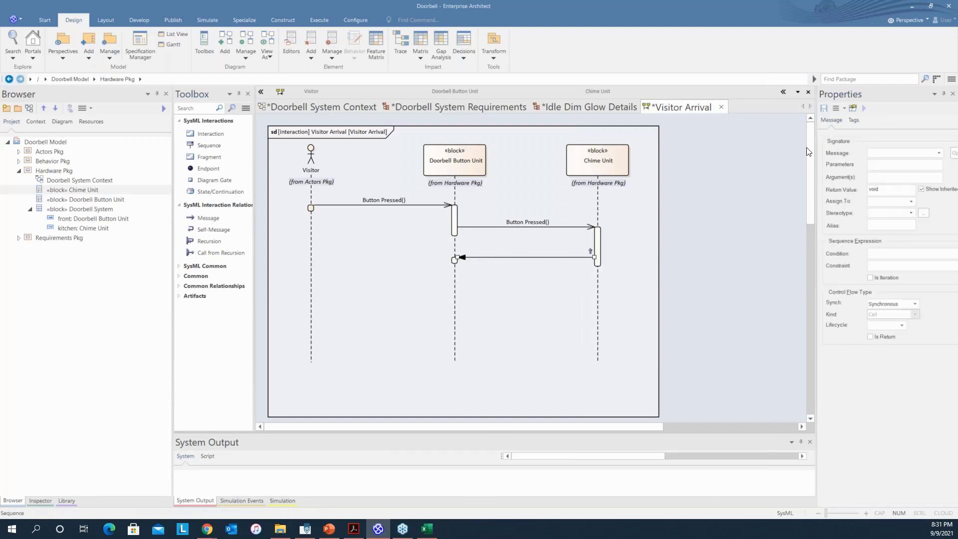
left_click(881, 152)
type("C")
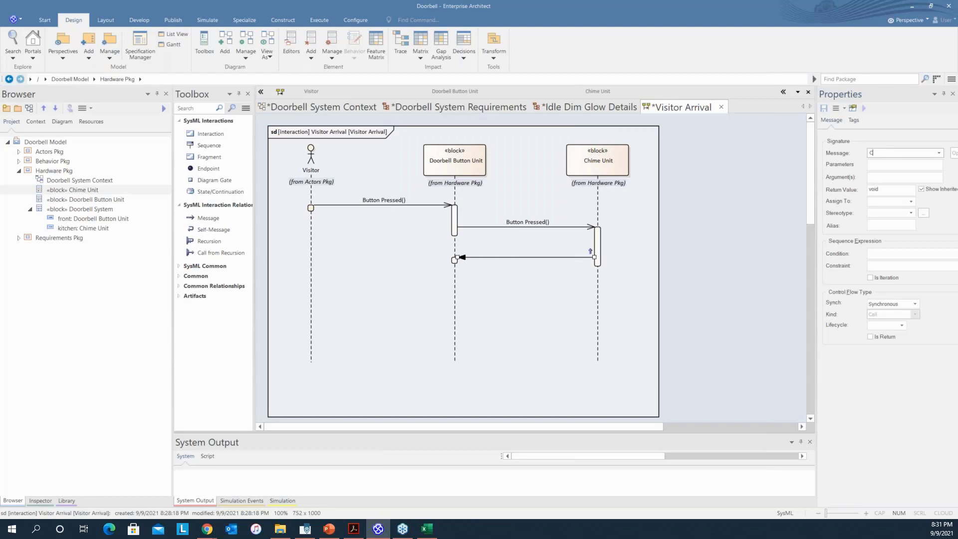
type("hime Starting")
left_click(913, 304)
left_click(904, 319)
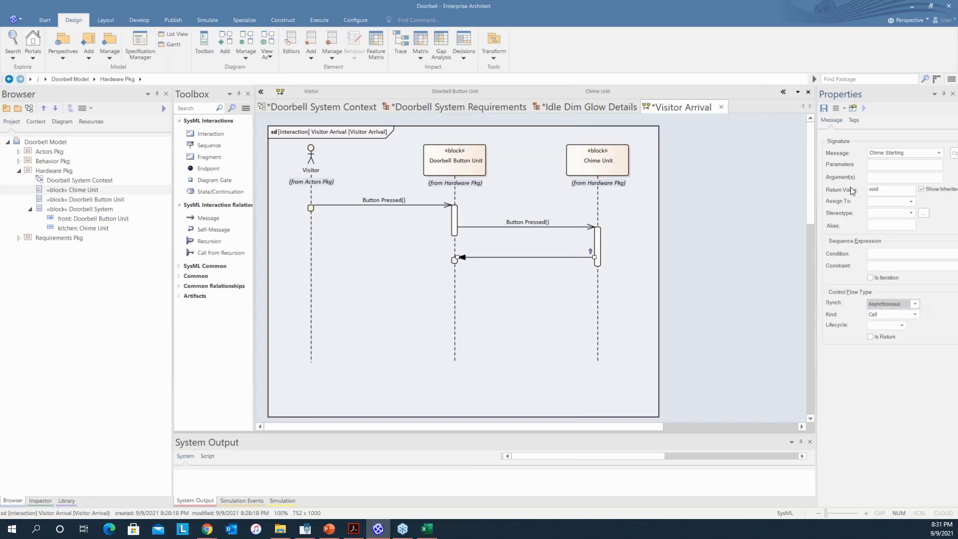
left_click(824, 109)
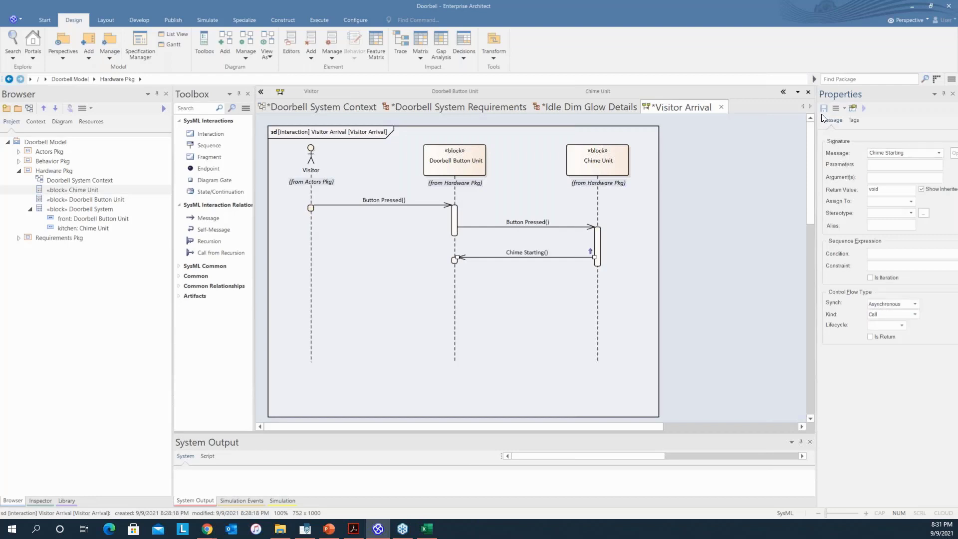
left_click(747, 249)
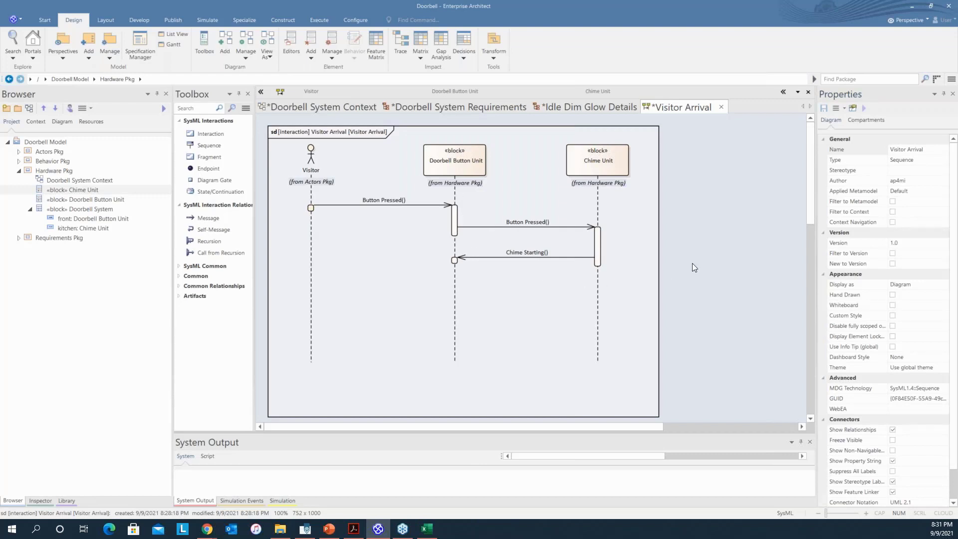
- Draw a message from Doorbell Button Unit back to Visitor, name it "Button Flashing", make it Asynchronous and save its properties
left_click(213, 219)
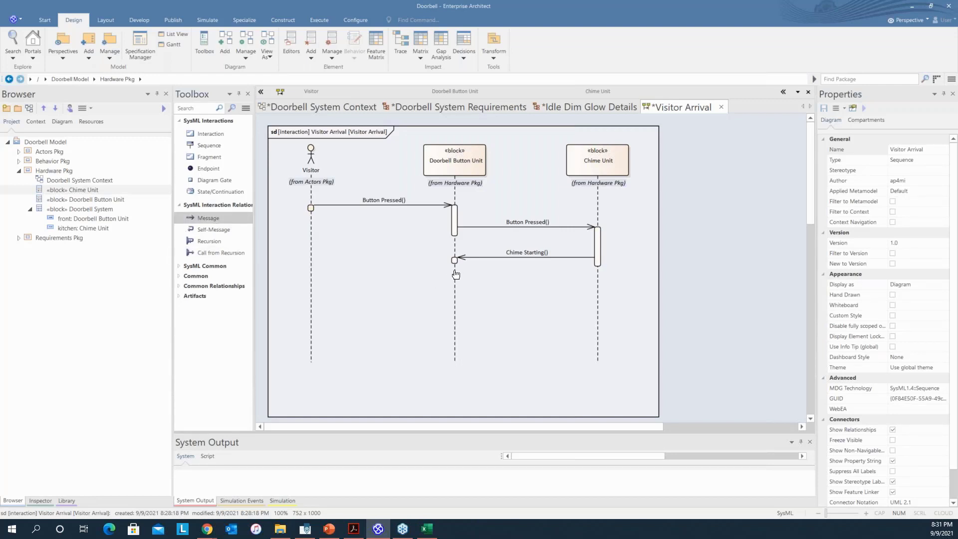
left_click_drag(455, 272, 319, 283)
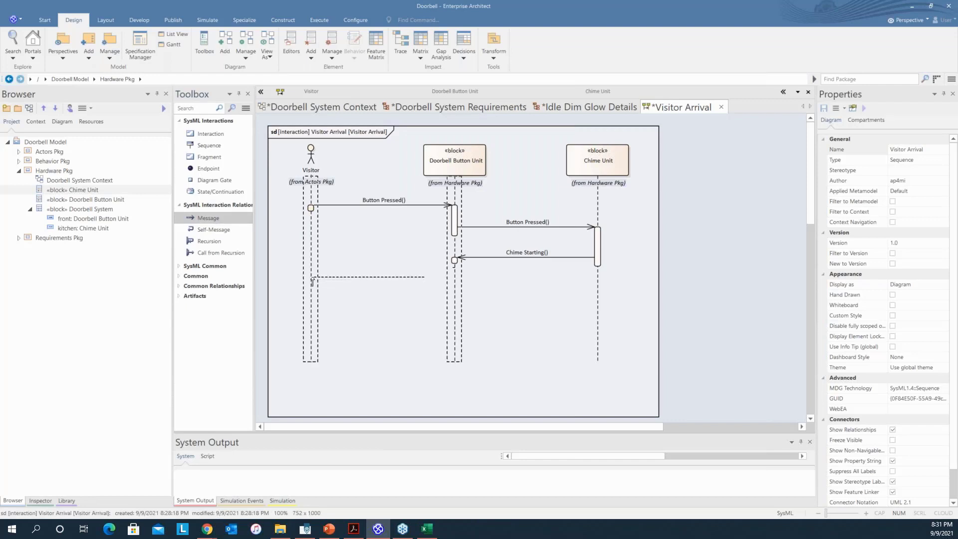
left_click(355, 279)
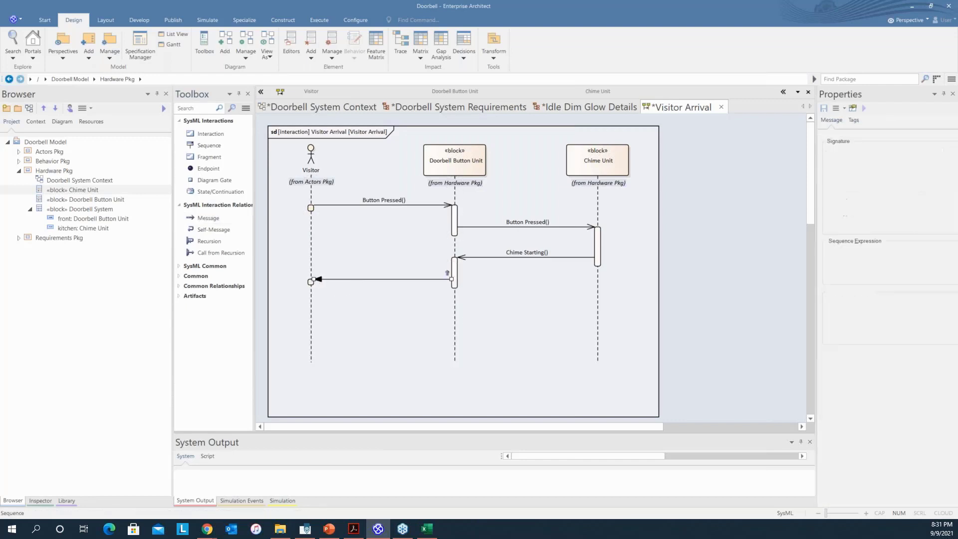
left_click(902, 152)
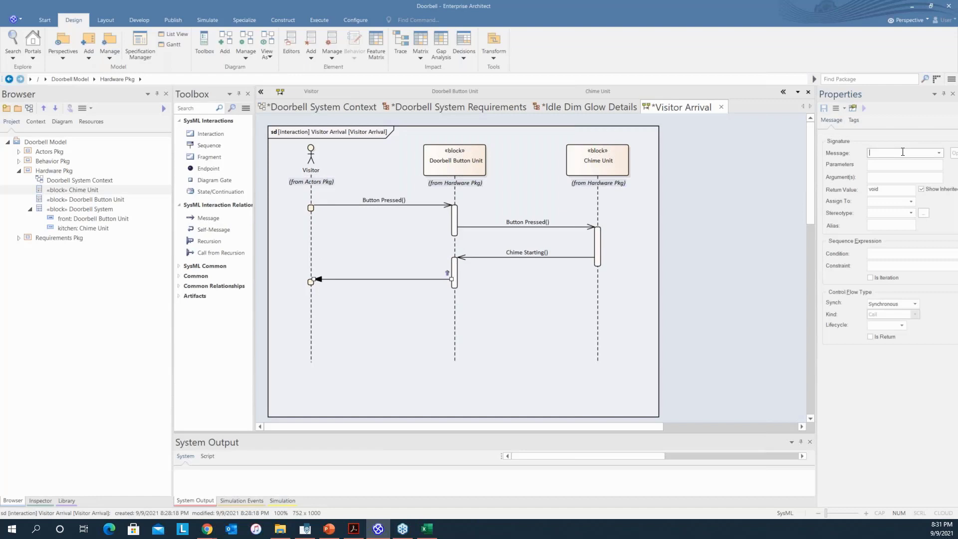
type("Button Flashing")
left_click(915, 303)
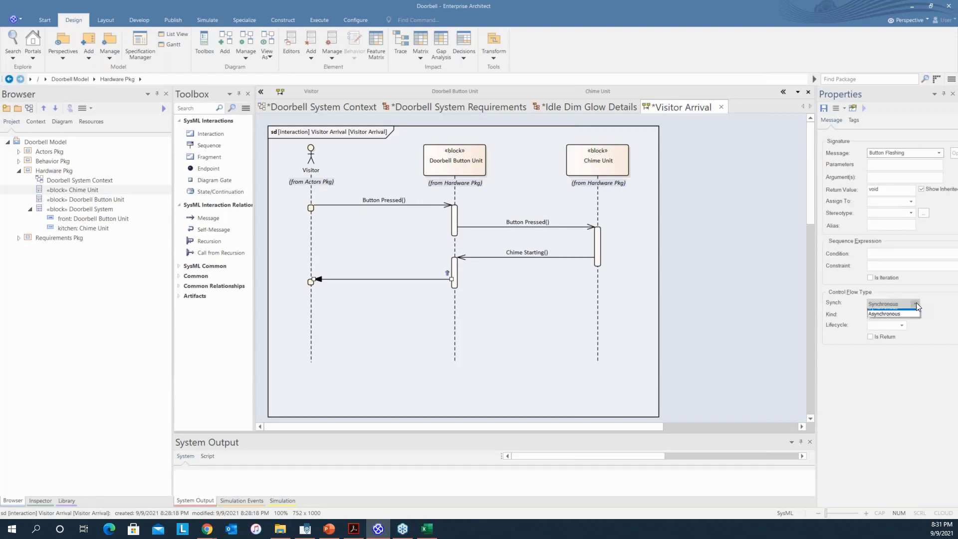
left_click(887, 319)
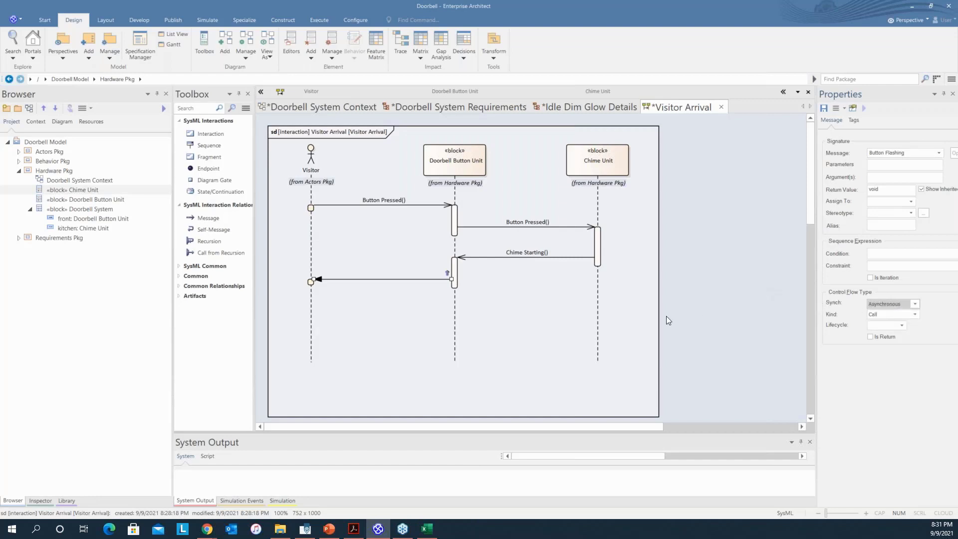
left_click(823, 108)
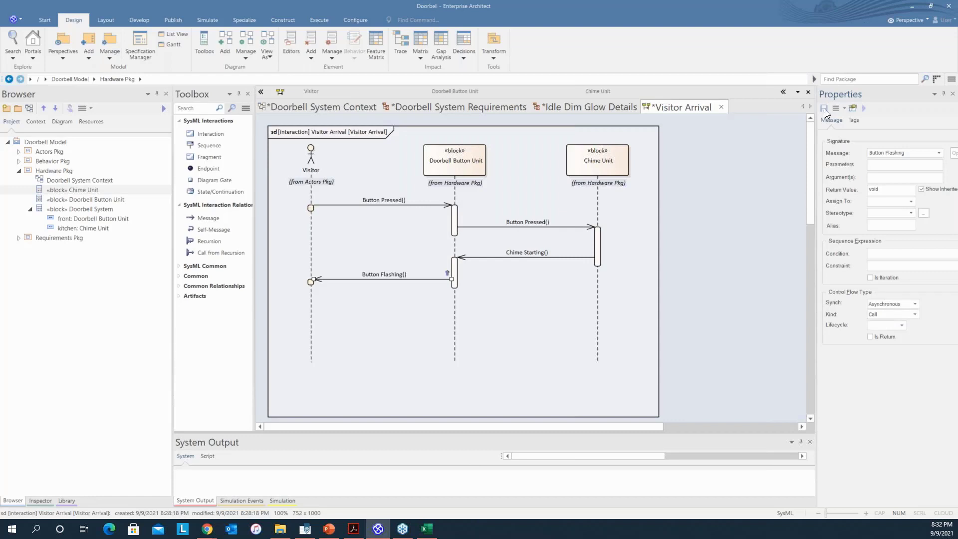
left_click(773, 257)
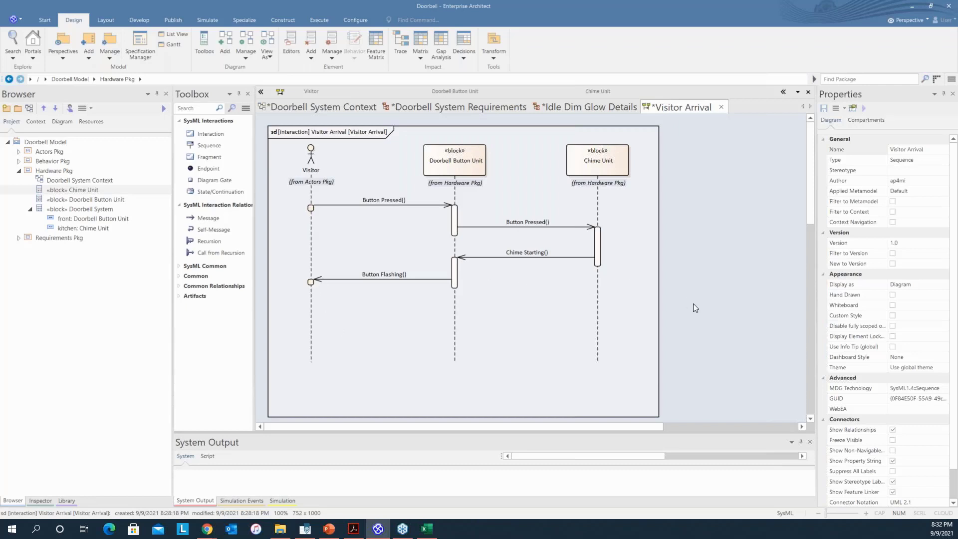
- Below "Chime Starting", draw a message from Chime Unit to Doorbell Button Unit, name it "Chime Ending", make it Asynchronous and save it
left_click(205, 219)
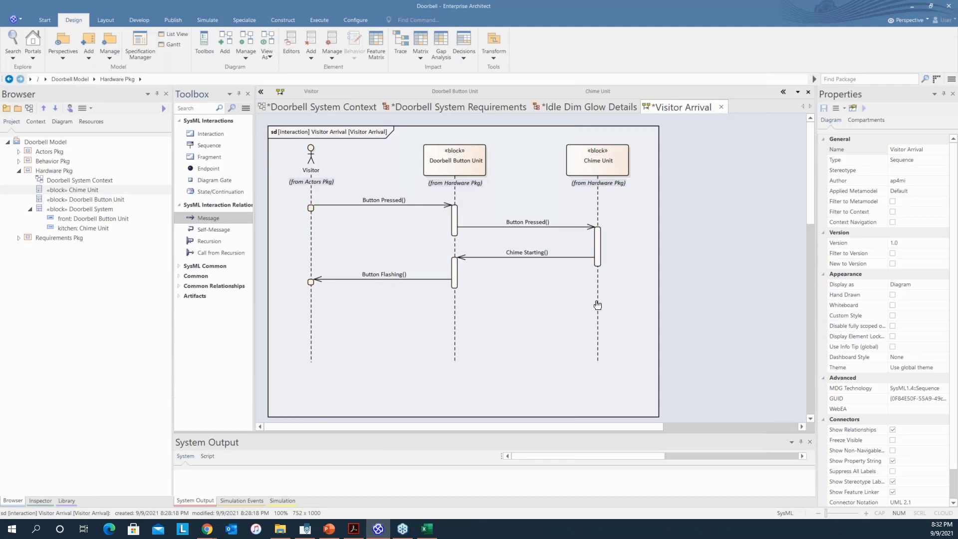
left_click_drag(598, 304, 456, 314)
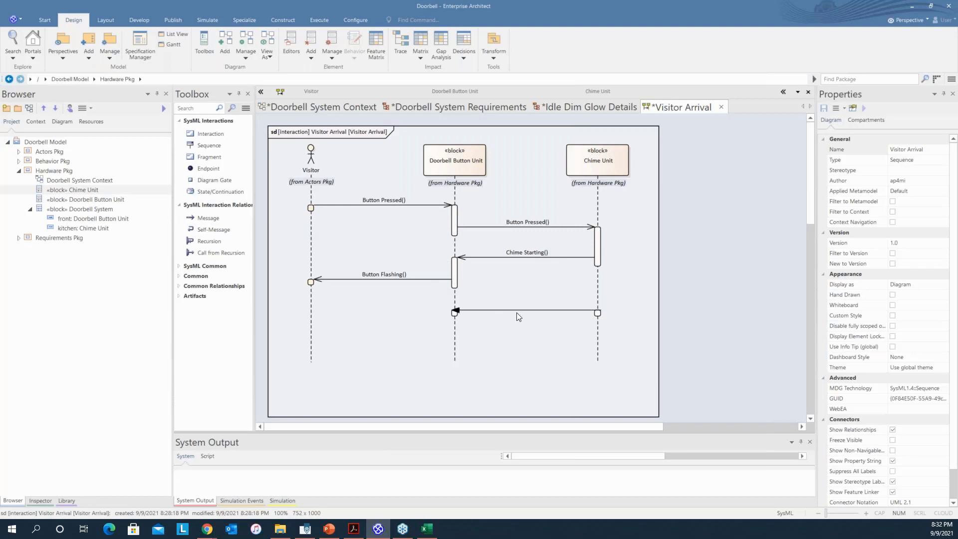
left_click(519, 311)
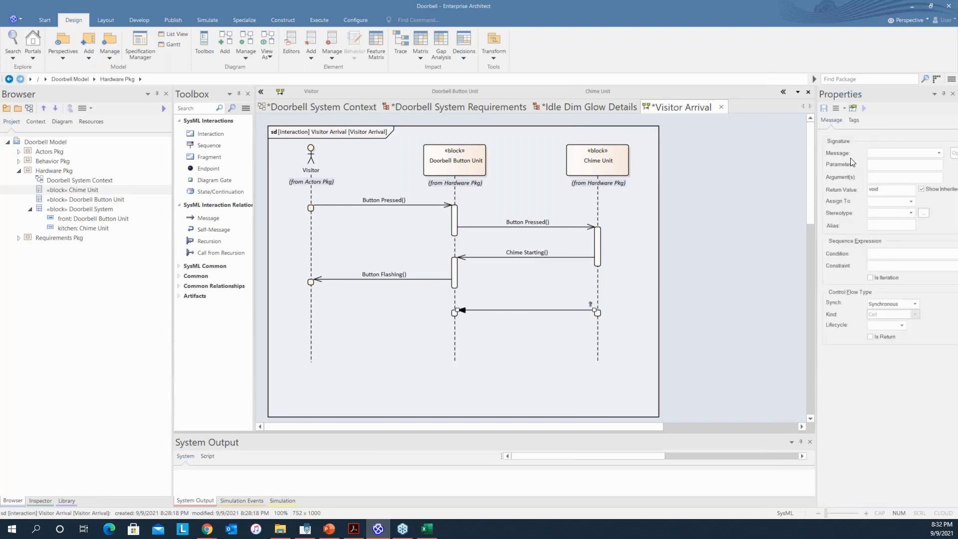
left_click(901, 153)
type("Chime Ending")
left_click(920, 304)
left_click(896, 316)
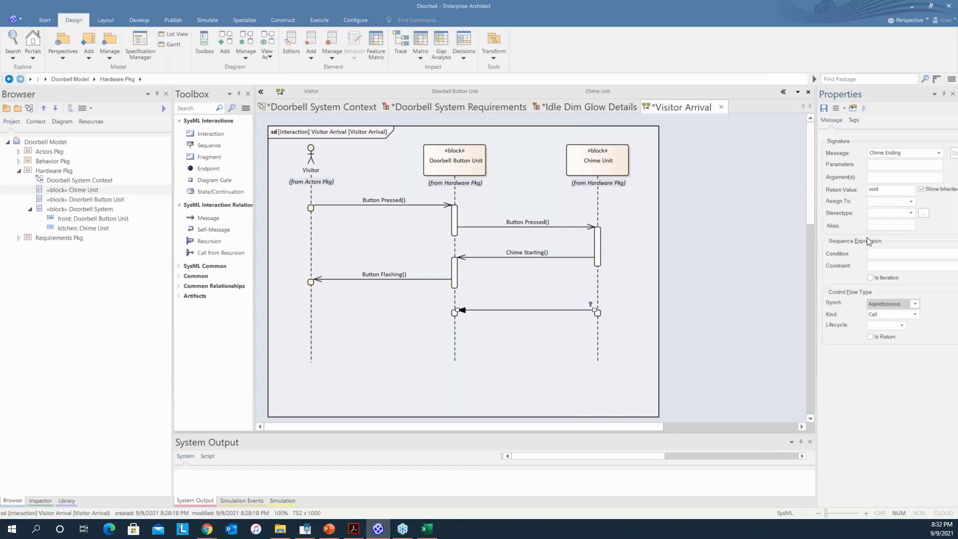
left_click(822, 108)
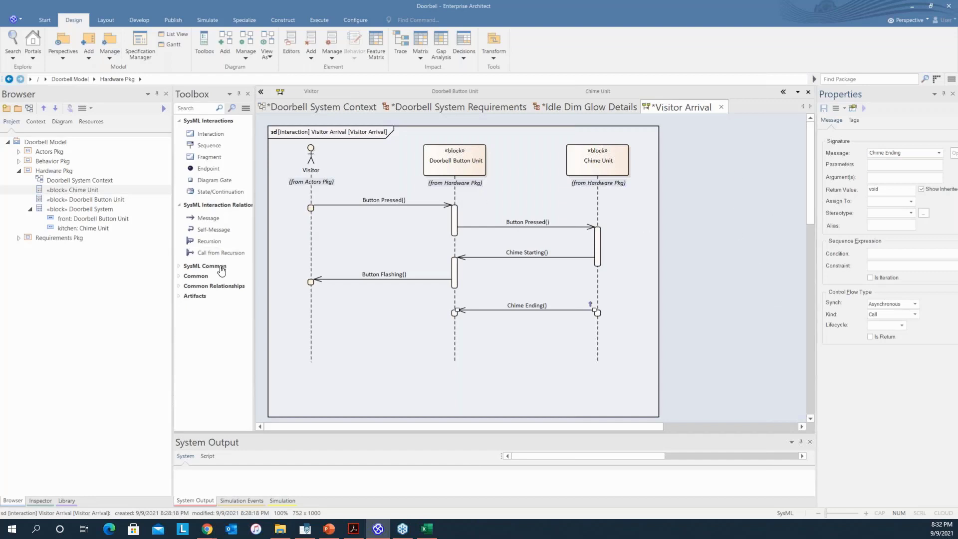
- Below "Button Flashing", draw a message from Doorbell Button Unit to Visitor, name it "Button Dim Glow", make it Asynchronous and save it
left_click(210, 218)
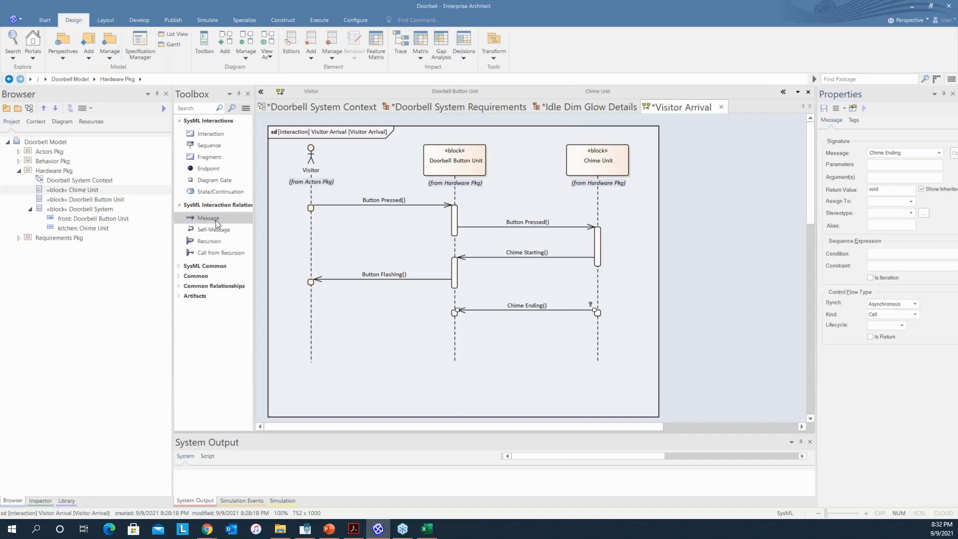
left_click(454, 342)
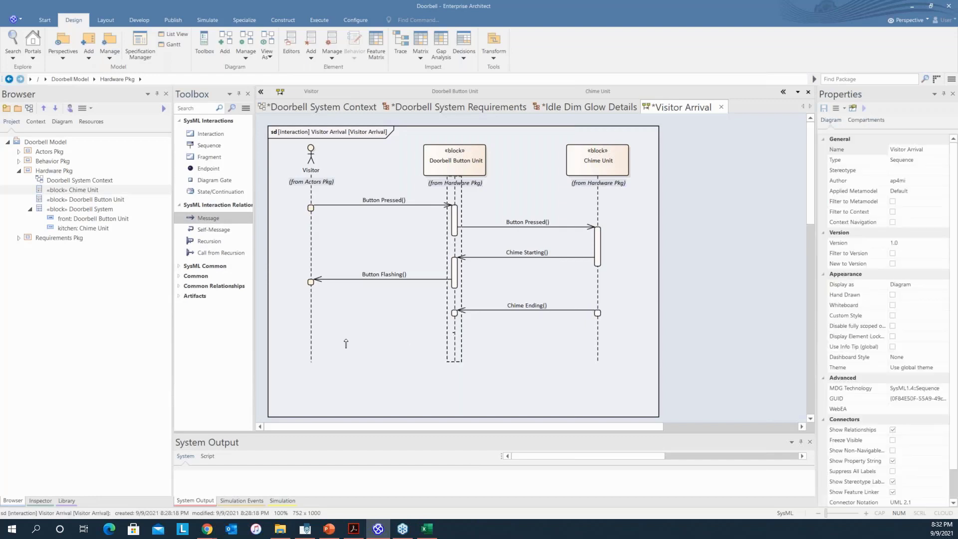
left_click_drag(346, 343, 311, 337)
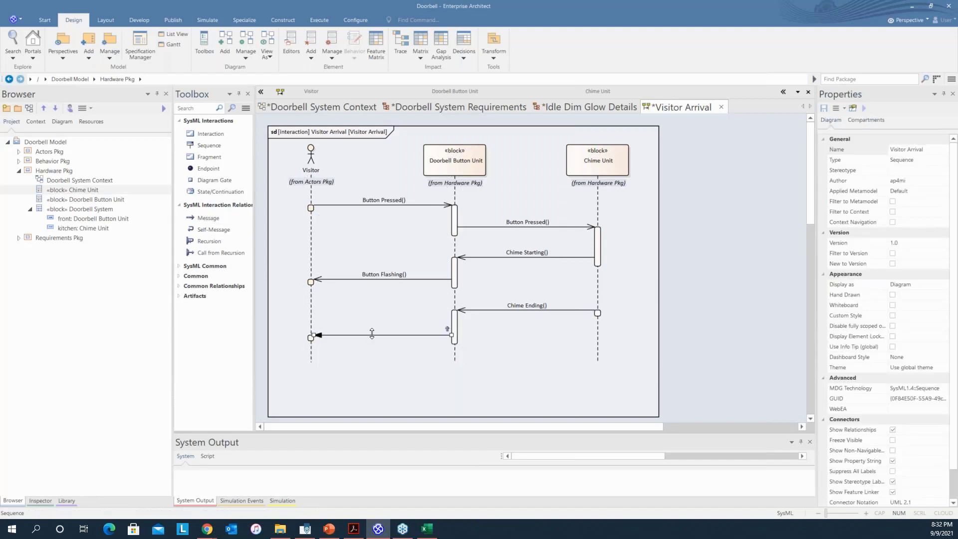
left_click(902, 152)
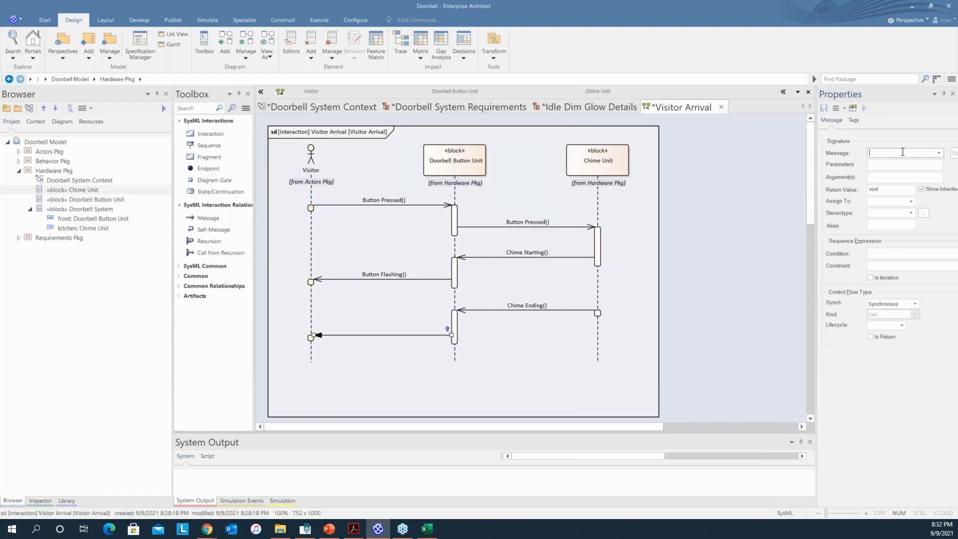
type("Button Dim Glow")
left_click(913, 303)
left_click(910, 318)
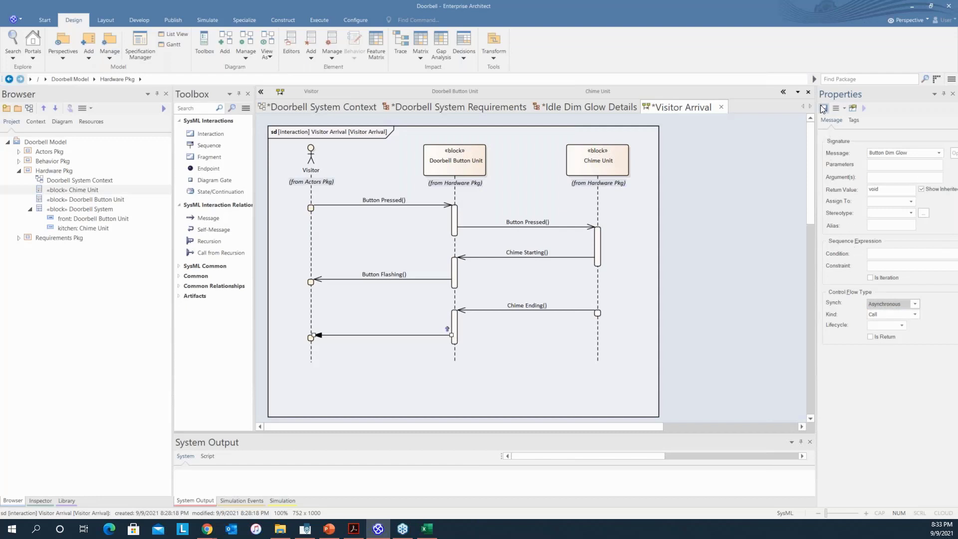
left_click(742, 246)
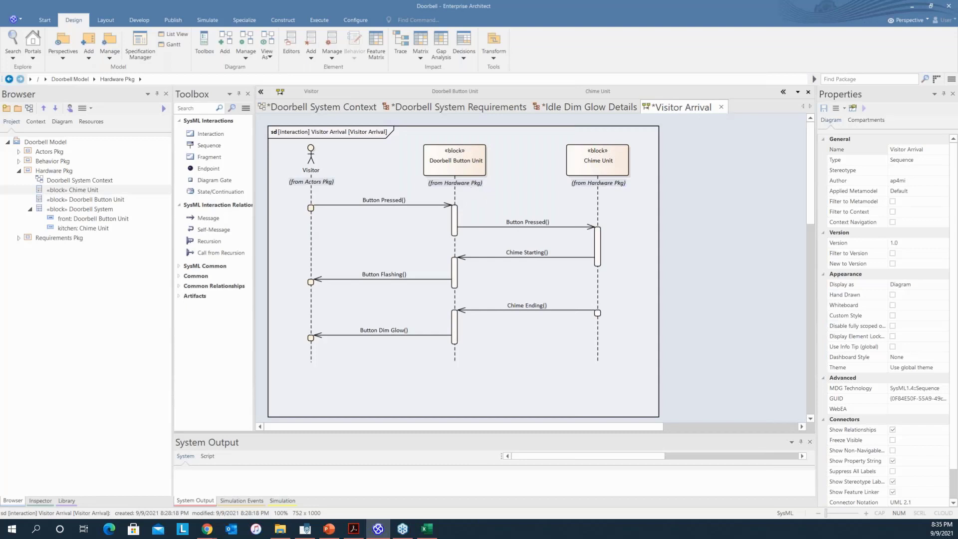
- Switch to the PowerPoint slide show of "Info for SysML Quickstart.pptx" and move its window fully into view
key("alt+Tab")
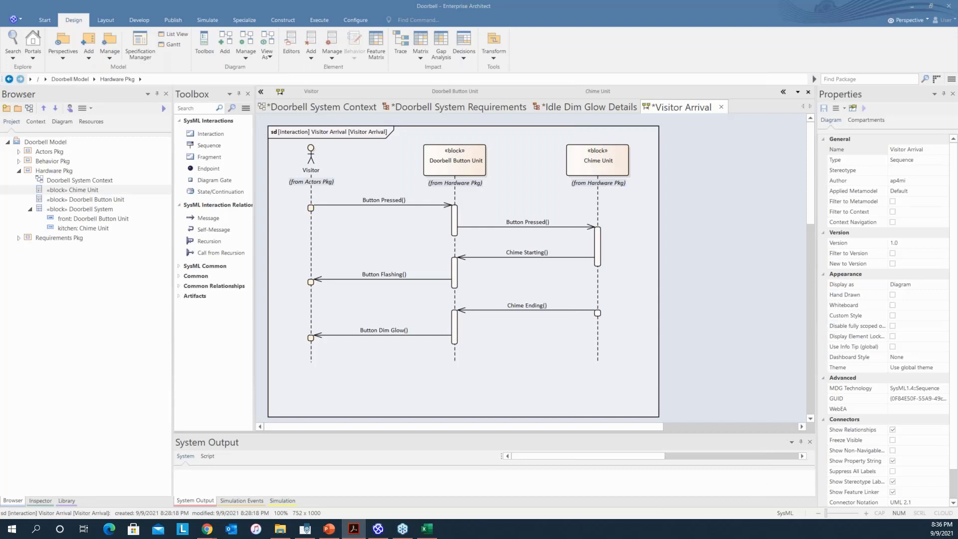
left_click(329, 528)
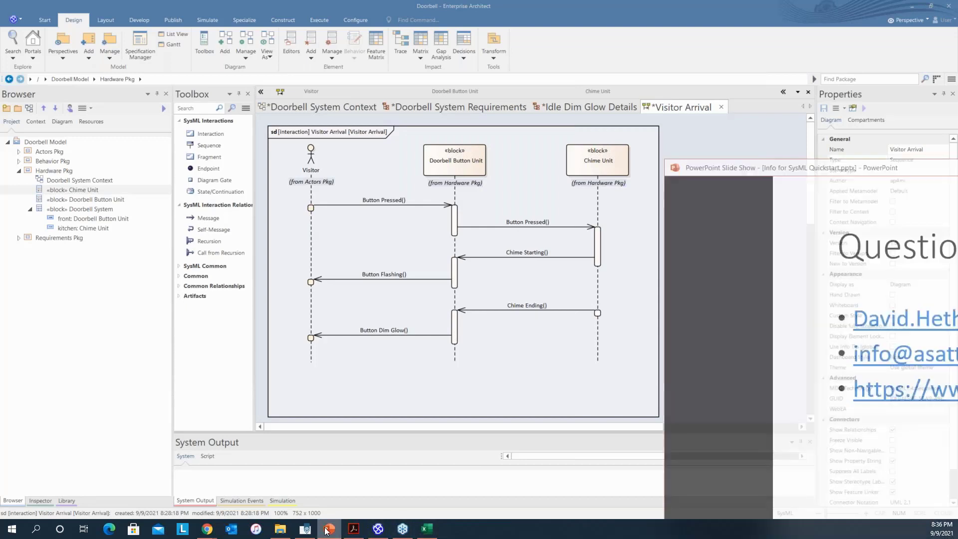
left_click_drag(806, 139, 227, 70)
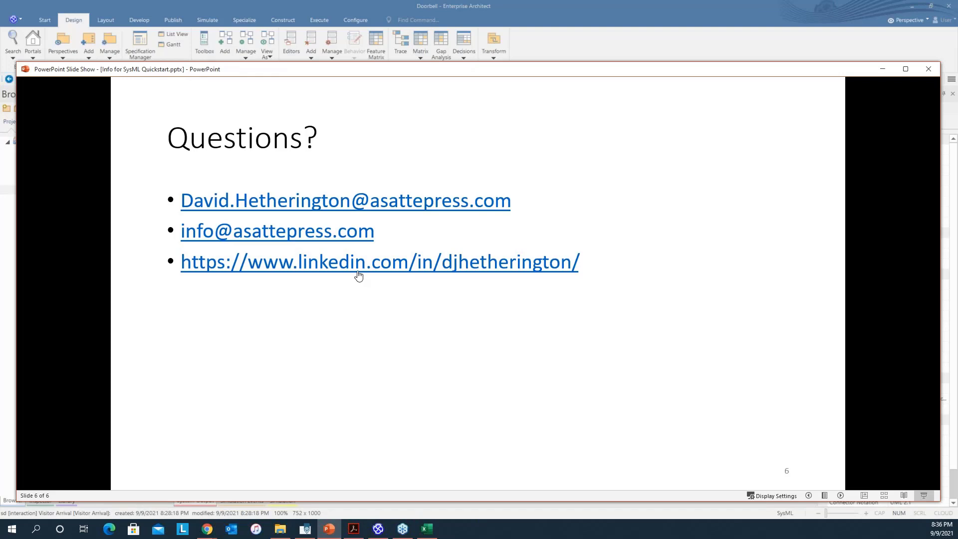
- Return to the "Selecting the Right Edition of Enterprise Architect" slide and page forward through the deck to the "Questions?" slide
scroll(359, 276, "up", 5)
scroll(359, 276, "down", 1)
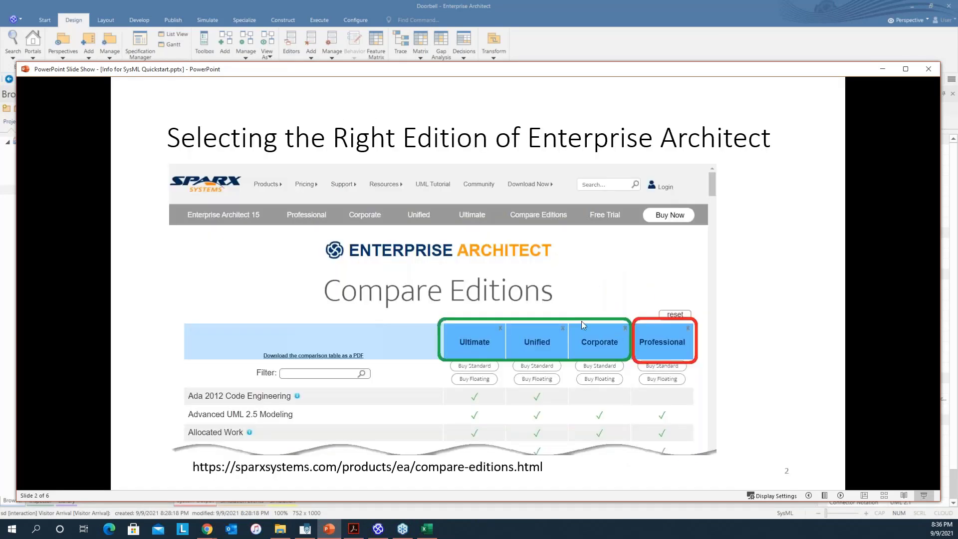
left_click(613, 364)
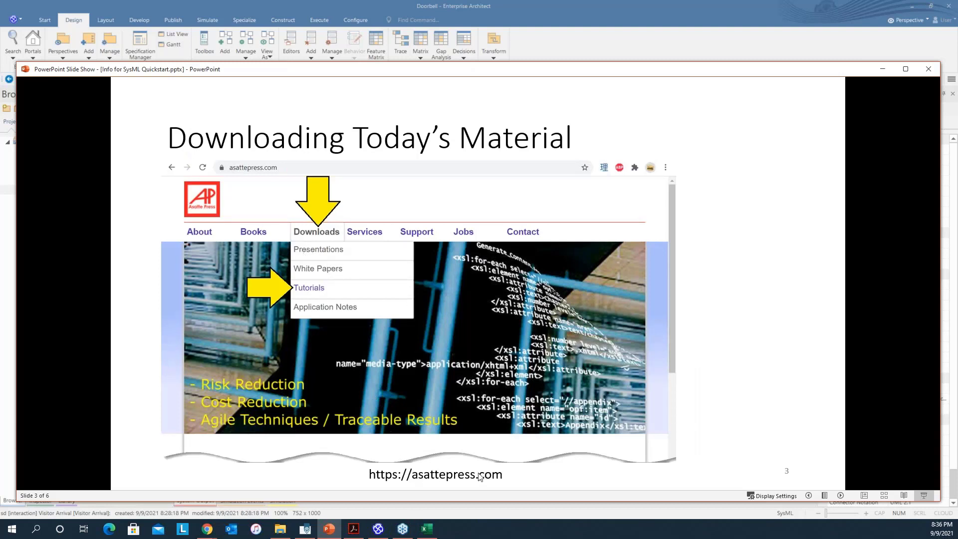
left_click(526, 478)
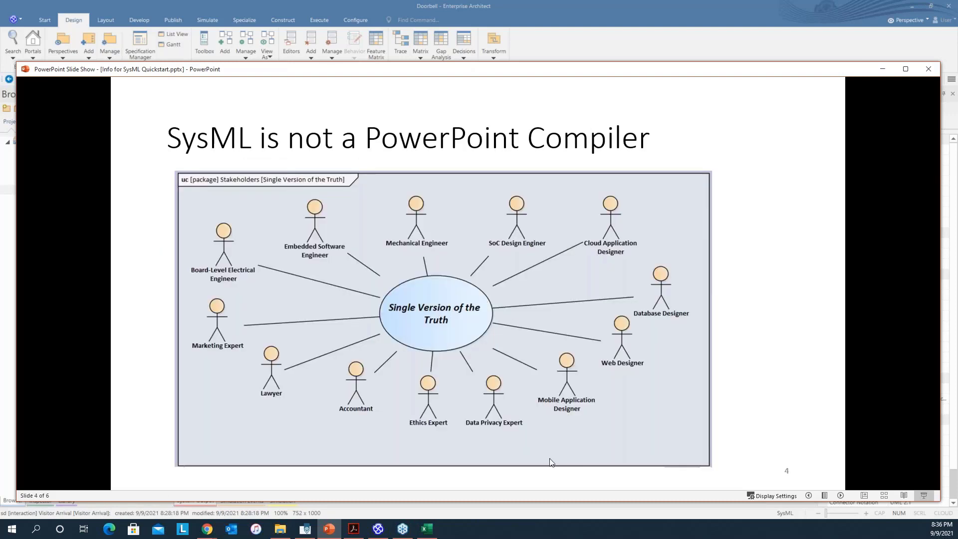
left_click(495, 464)
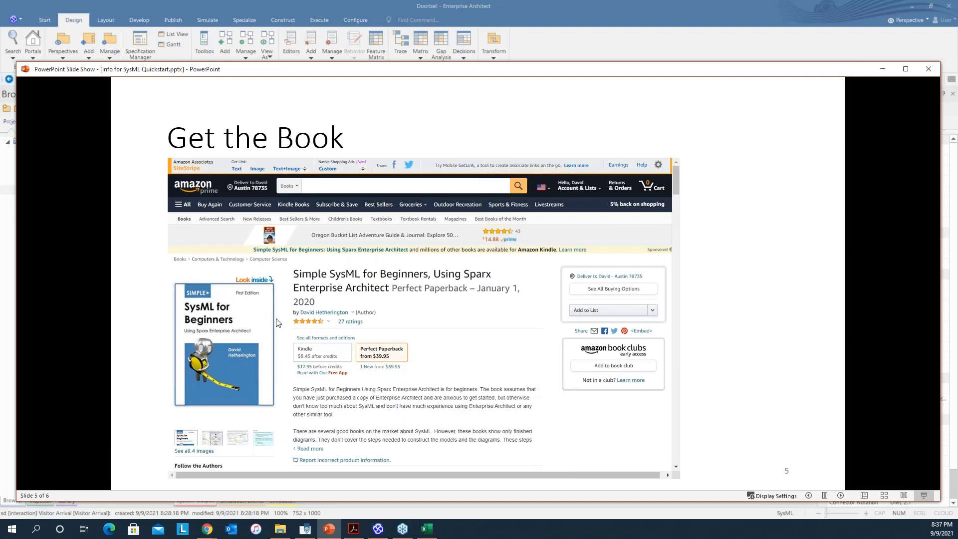
left_click(427, 366)
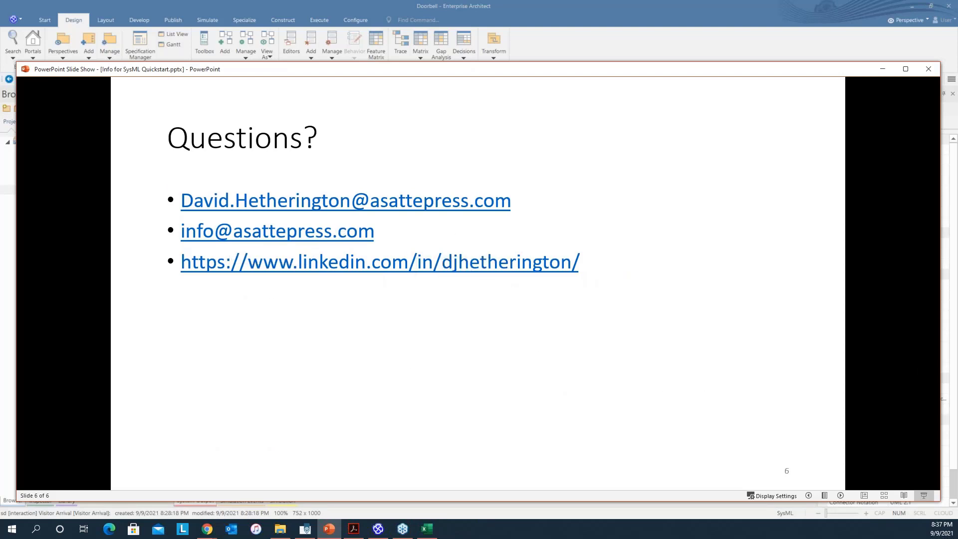
- Switch to the Teams browser window, bring the SysML Quick Start channel's file list into view, and move the window back off the screen
key("alt+Tab")
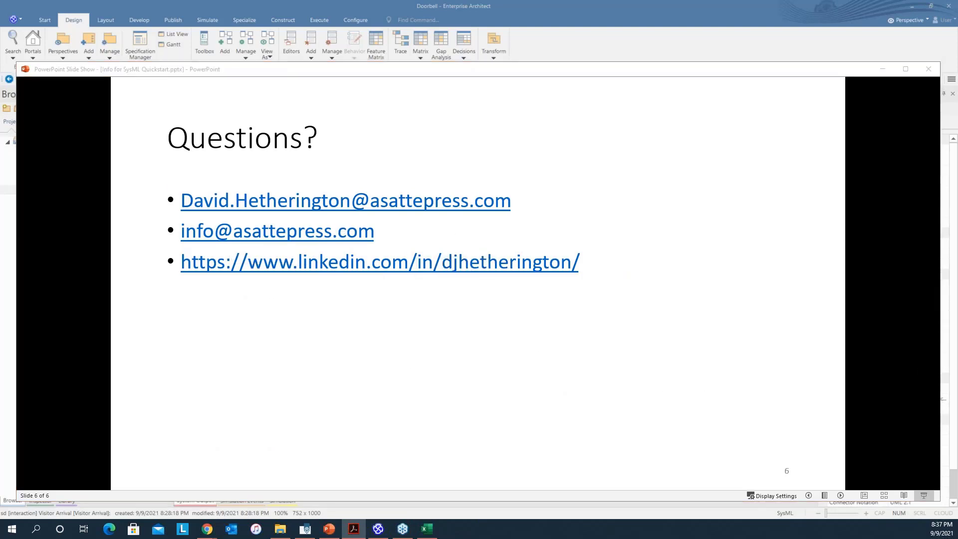
left_click_drag(957, 35, 790, 111)
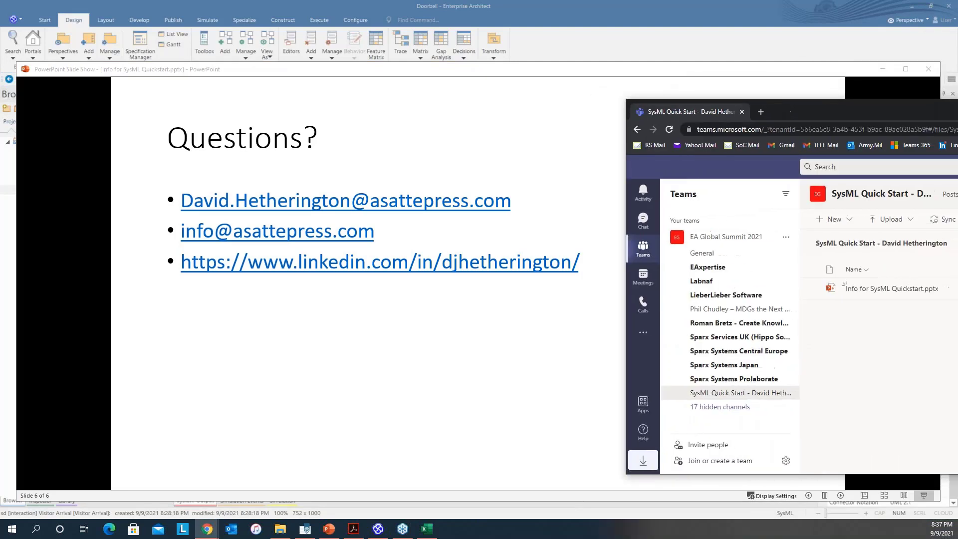
left_click_drag(957, 119, 760, 112)
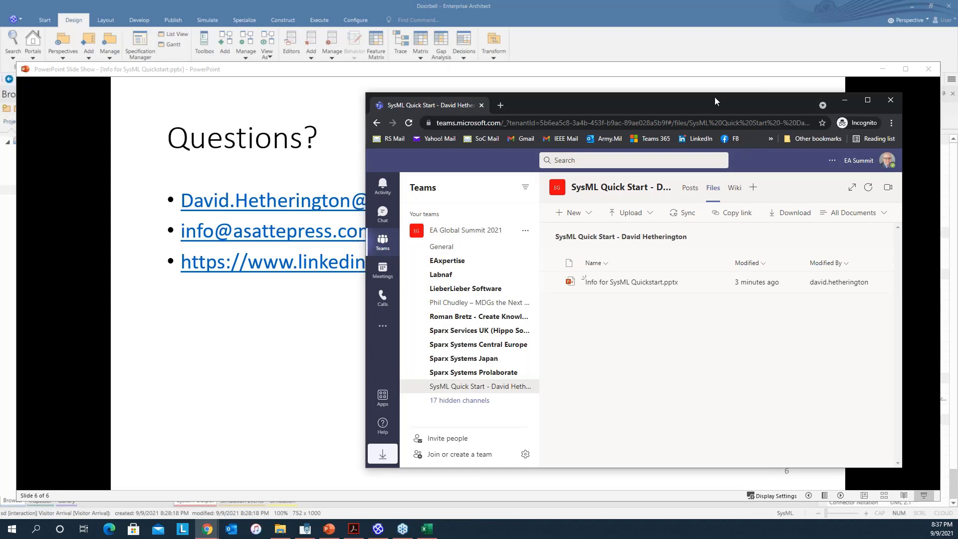
left_click_drag(714, 102, 957, 120)
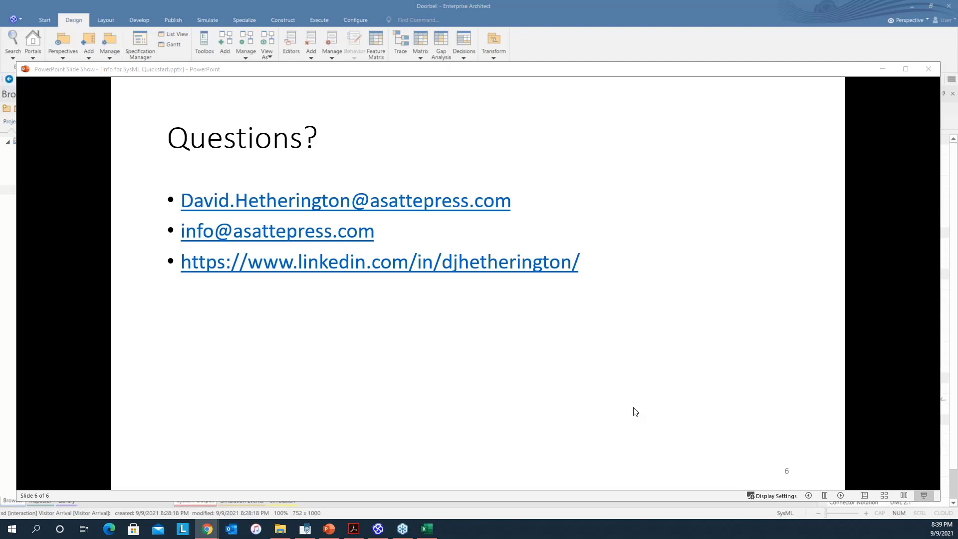
- Page the slide show back from "Questions?" to the "SysML is not a PowerPoint Compiler" slide
key("Left")
key("Left")
key("Left")
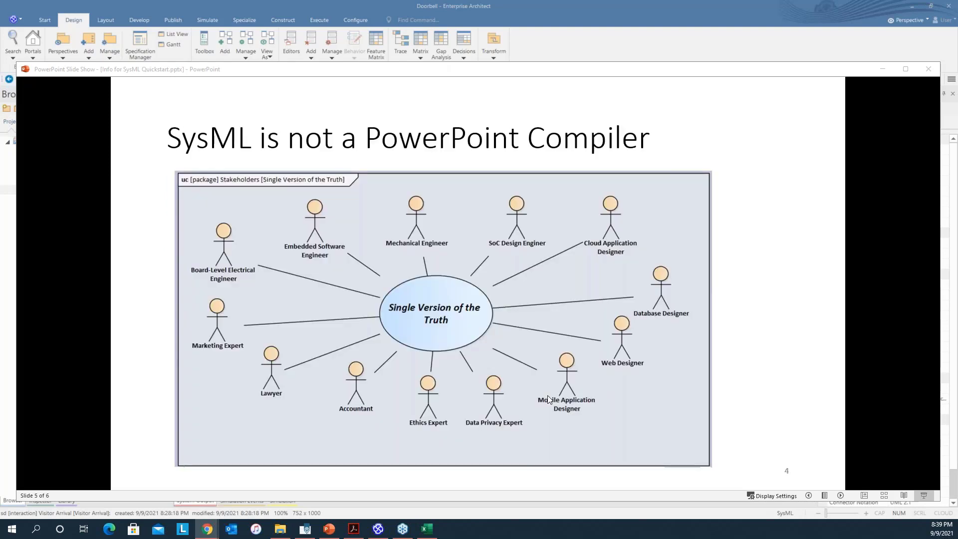